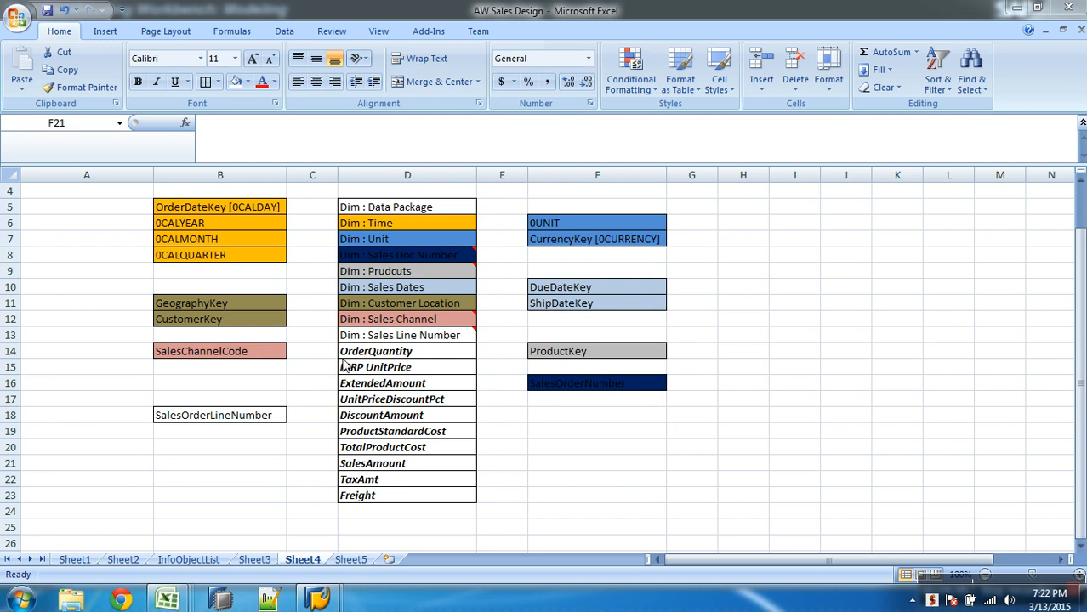
# Switch to the SAP Data Warehousing Workbench and start a new InfoCube under the AW Sales Motors Company InfoArea of the InfoProviders.
pyautogui.moveTo(315, 593)
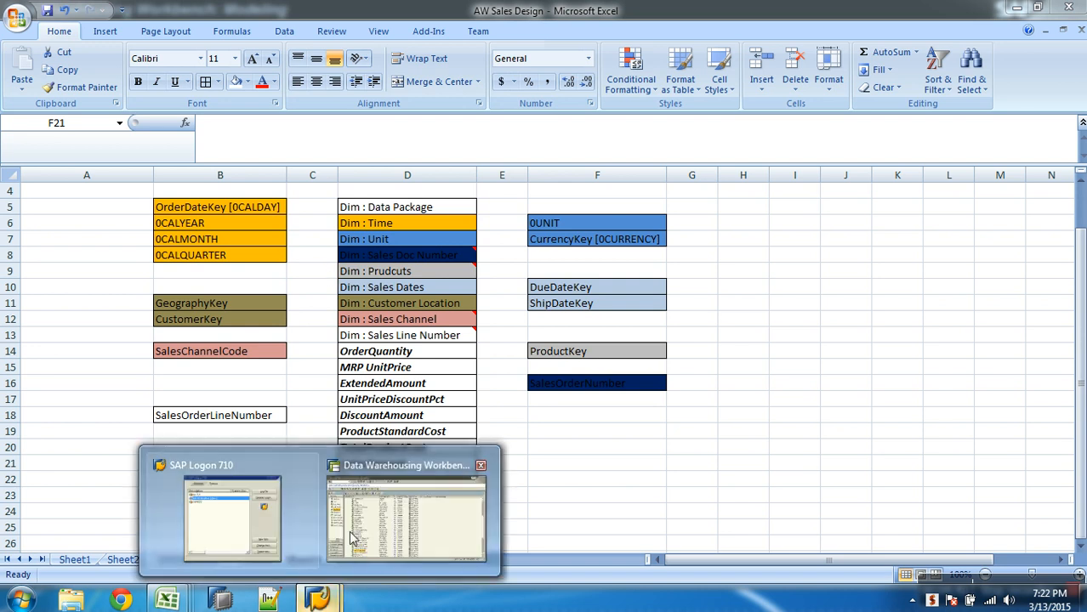
pyautogui.click(406, 518)
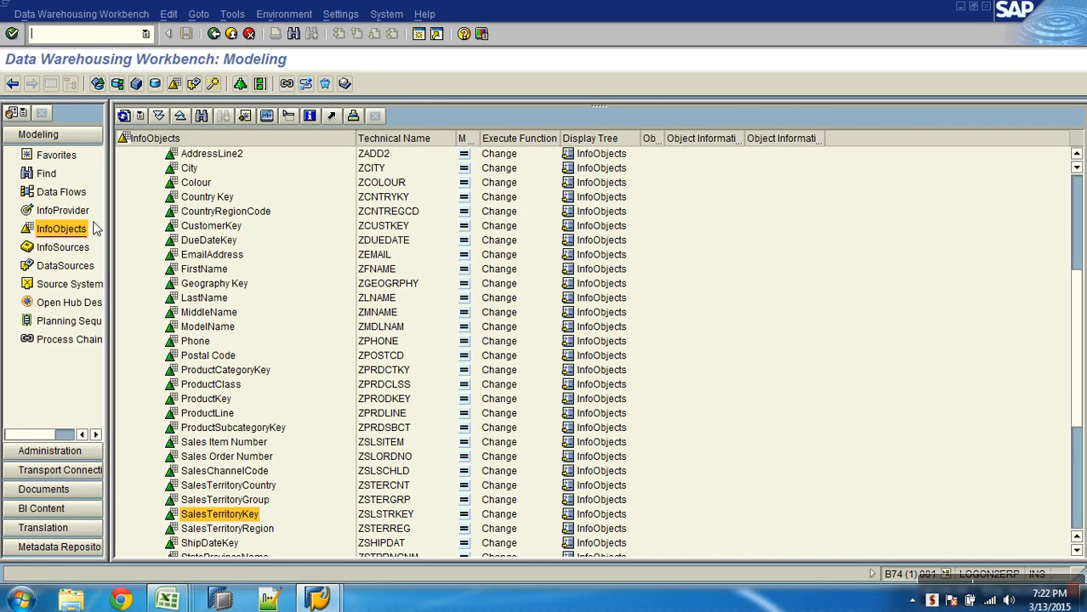
pyautogui.click(66, 212)
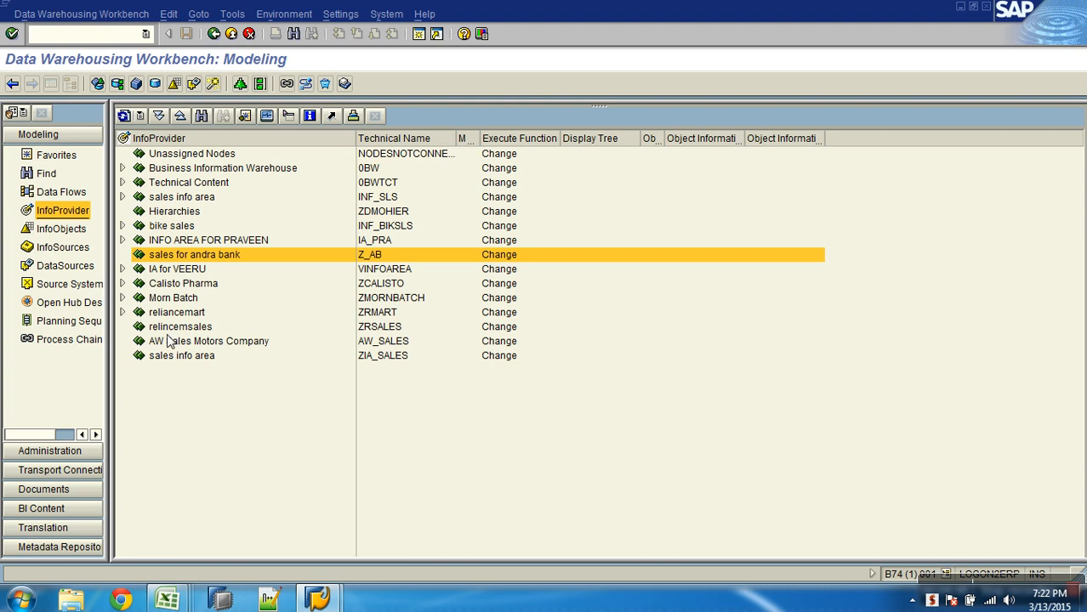
pyautogui.click(182, 344)
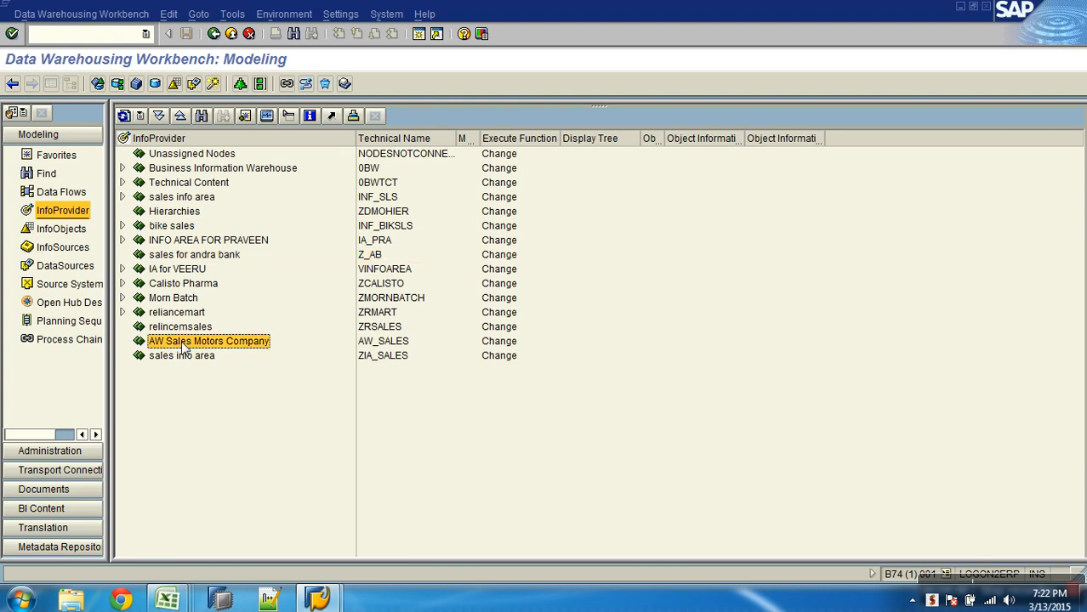
pyautogui.rightClick(183, 345)
pyautogui.click(227, 169)
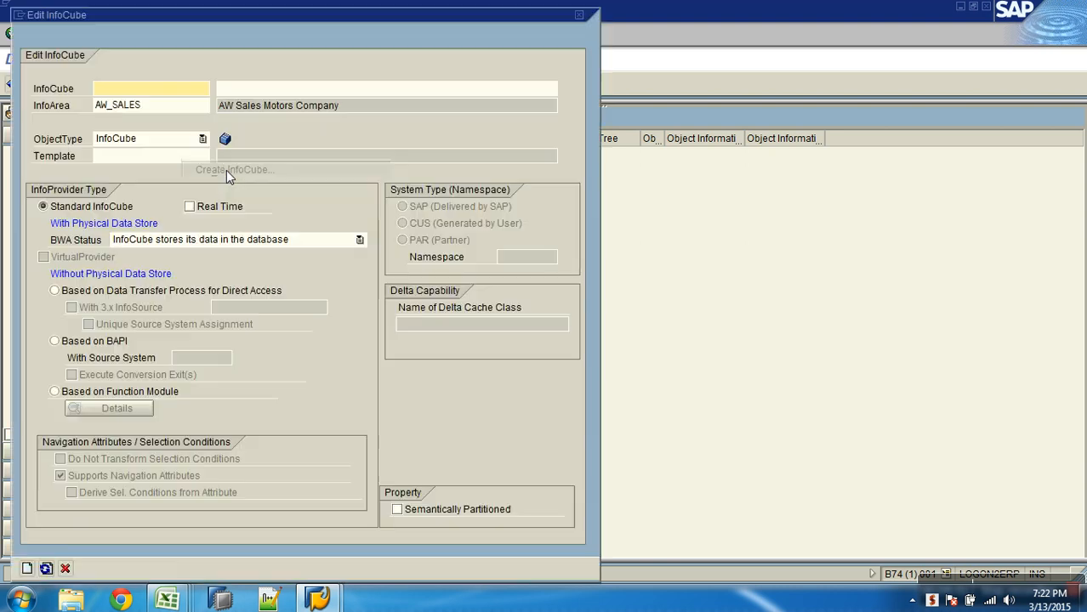
# Create the standard InfoCube with the technical name AWCSALES and the description "Demo Cube : AW Sales".
pyautogui.write('AW_')
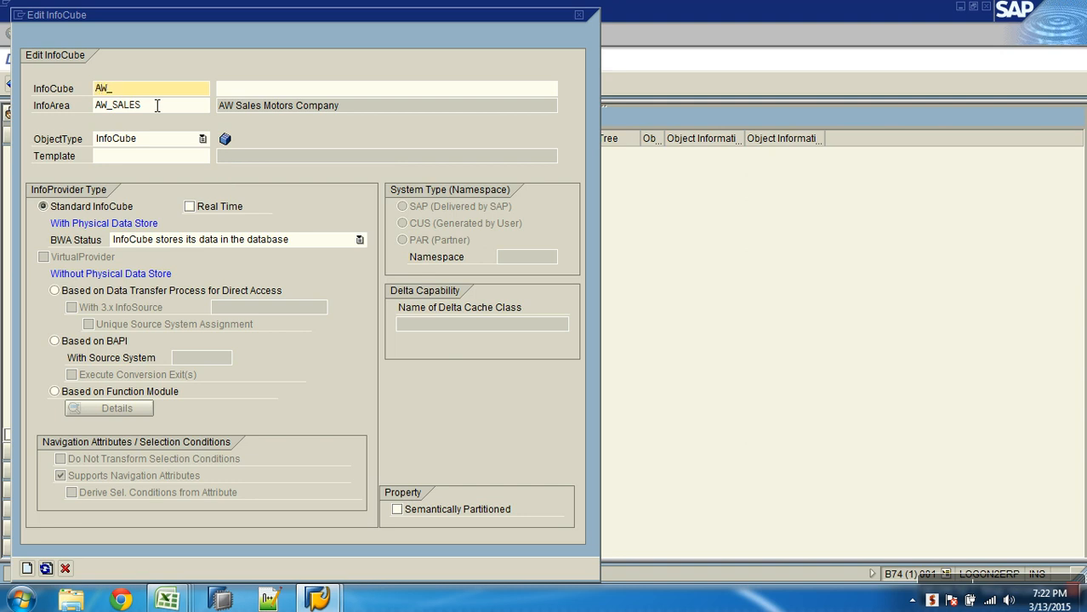
pyautogui.press('BackSpace')
pyautogui.write('CSALES')
pyautogui.press('Tab')
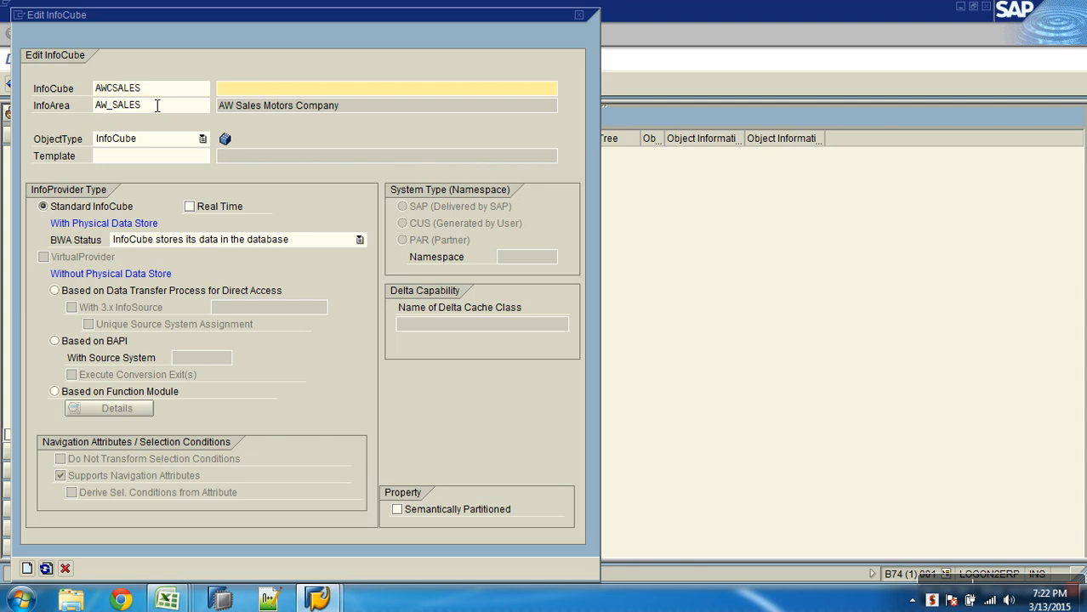
pyautogui.write('Demo Cube : AW SAlws')
pyautogui.press('BackSpace')
pyautogui.press('BackSpace')
pyautogui.press('BackSpace')
pyautogui.press('BackSpace')
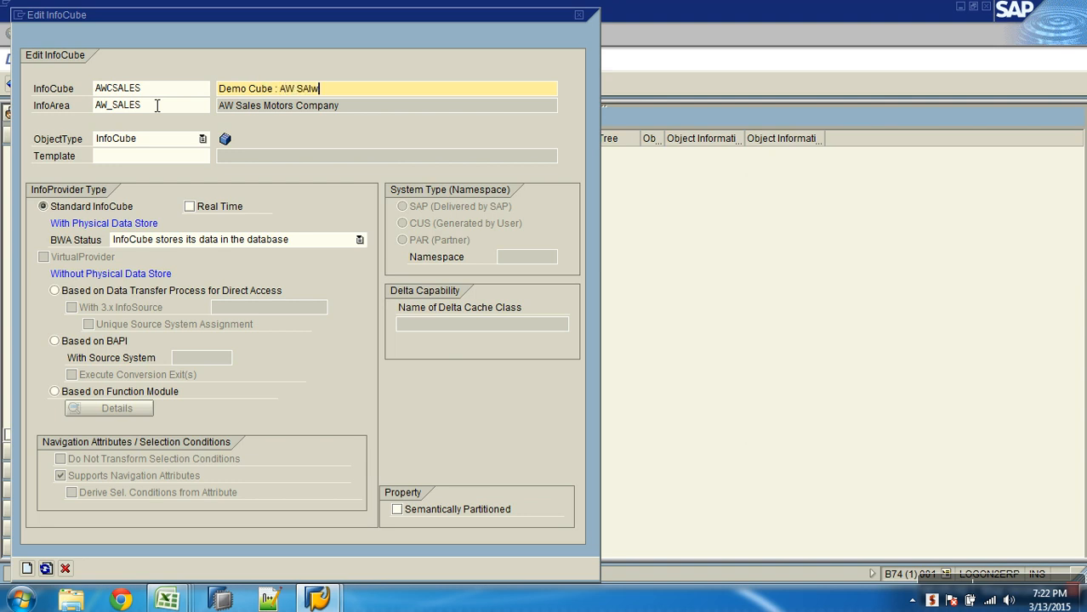
pyautogui.write('ales')
pyautogui.click(27, 568)
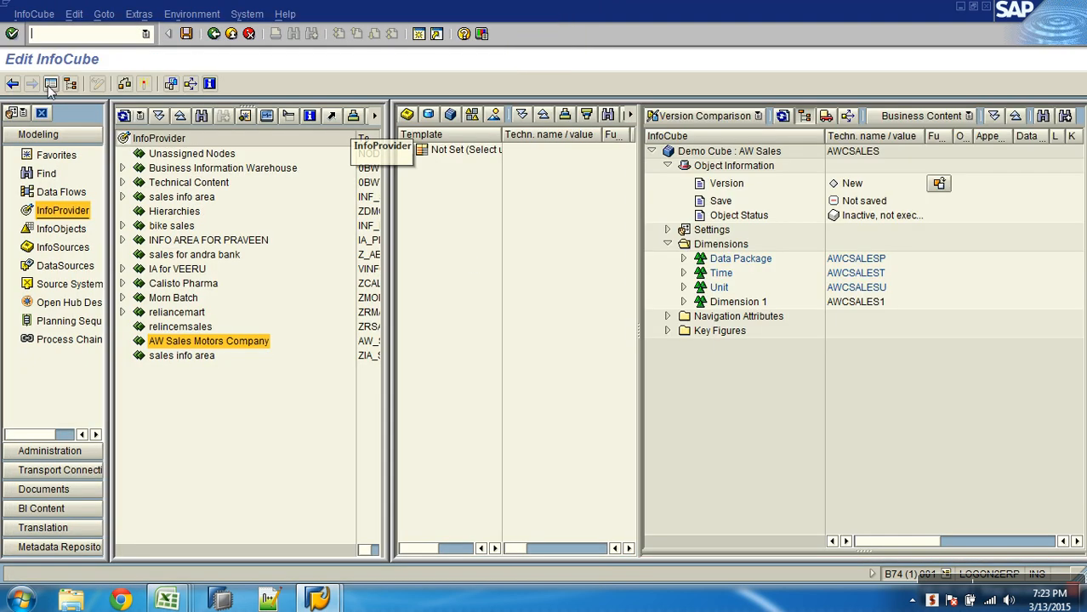
# Hide the Modeling navigation tree and collapse the cube's Object Information and Dimensions nodes.
pyautogui.click(50, 83)
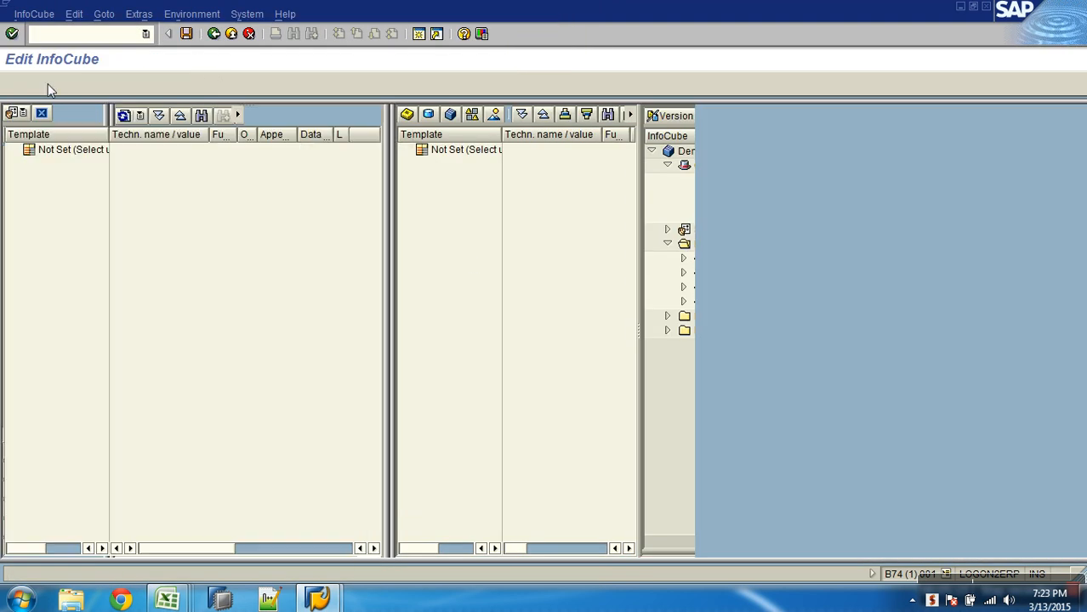
pyautogui.moveTo(576, 145); pyautogui.dragTo(605, 144)
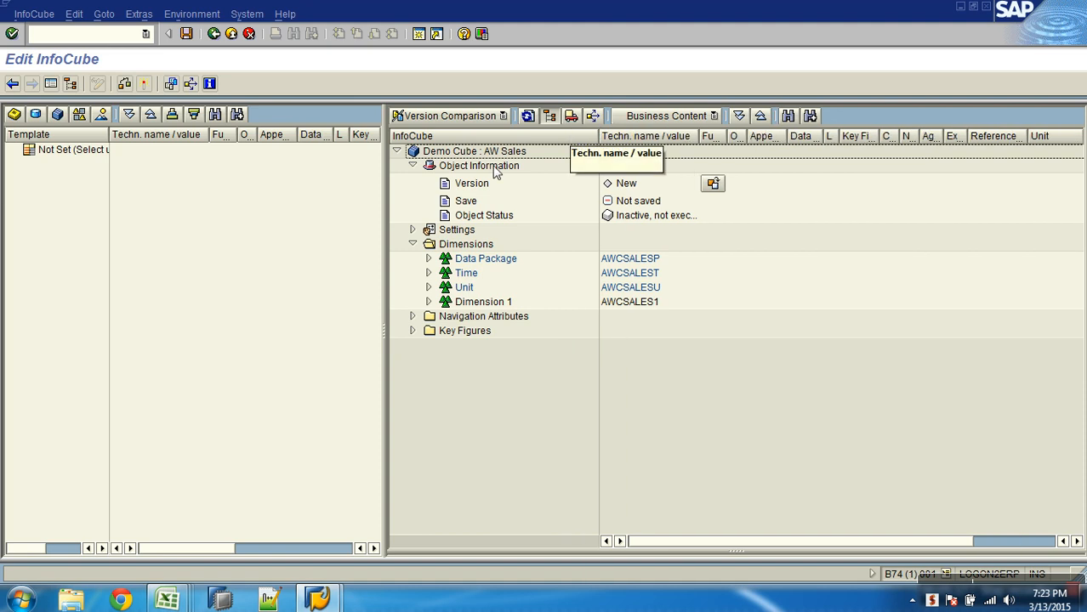
pyautogui.click(412, 165)
pyautogui.click(413, 194)
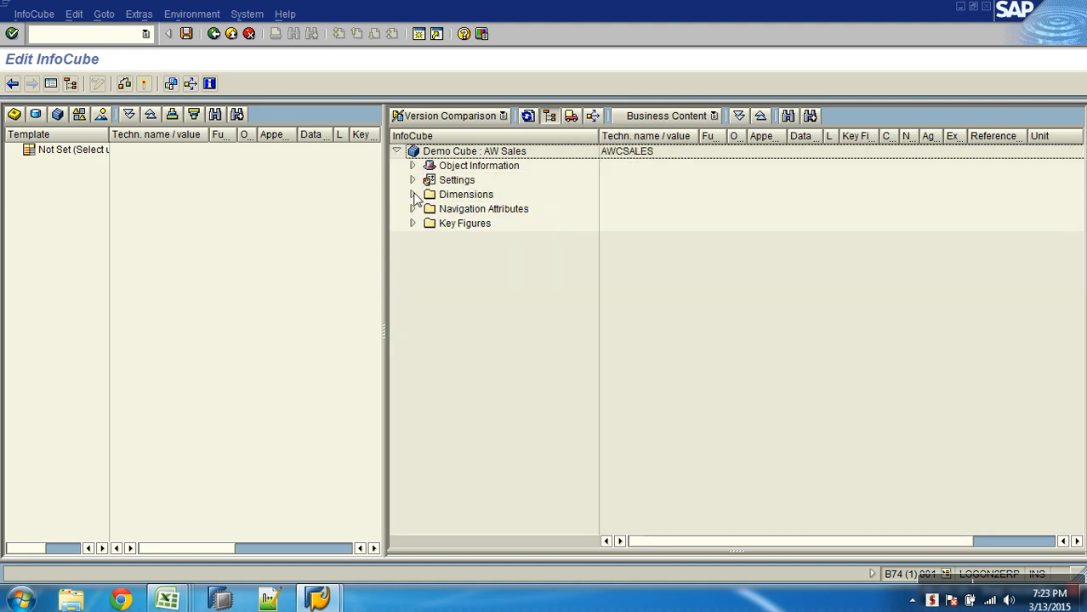
# Examine the cube's description, technical name and Object Information, including its version, save state and object status.
pyautogui.click(497, 153)
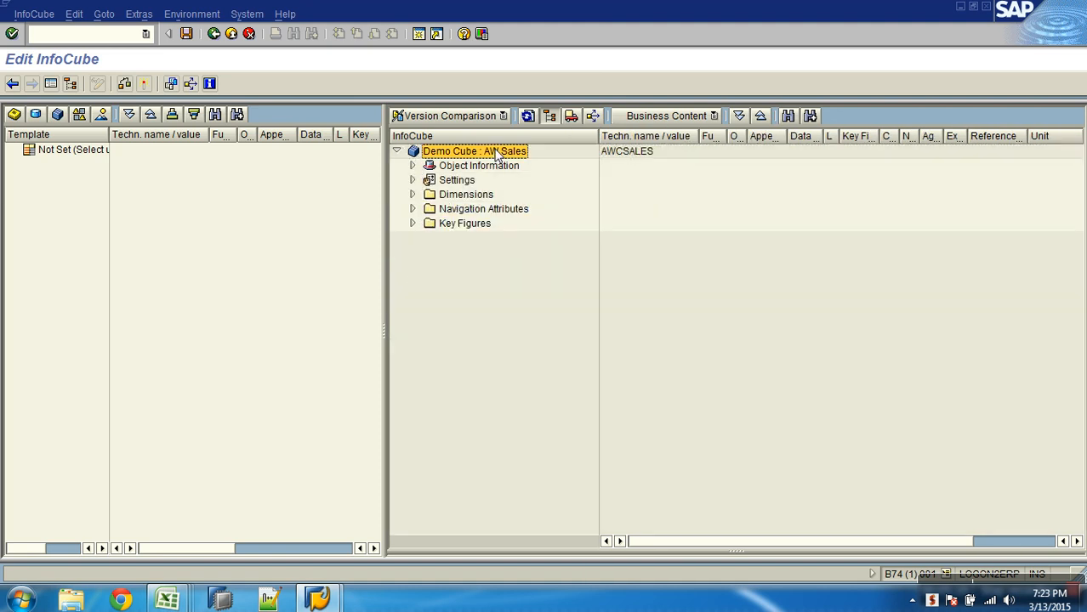
pyautogui.click(646, 157)
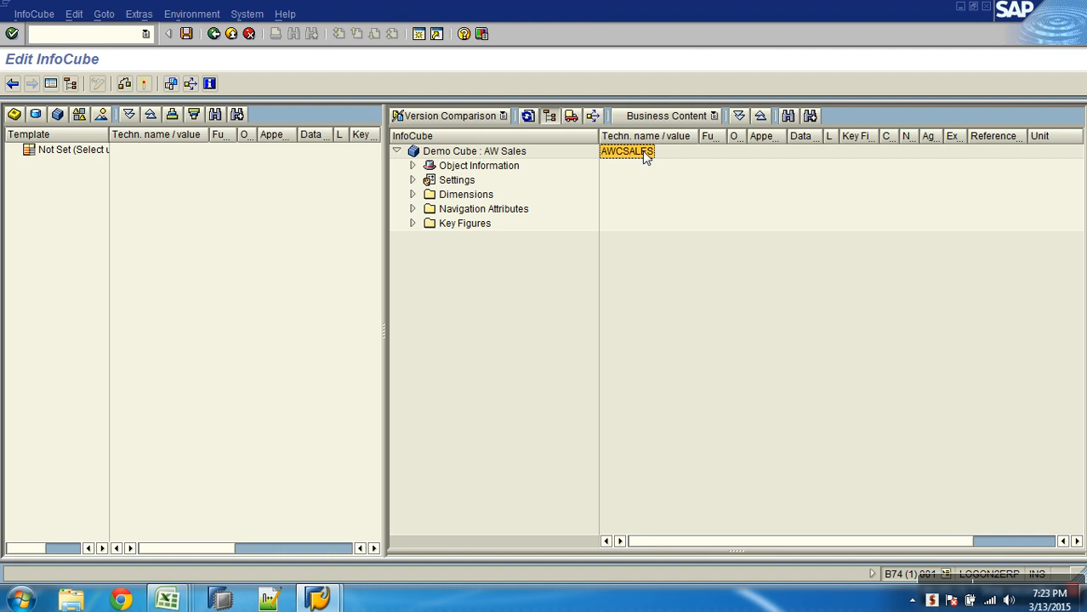
pyautogui.click(503, 168)
pyautogui.click(413, 167)
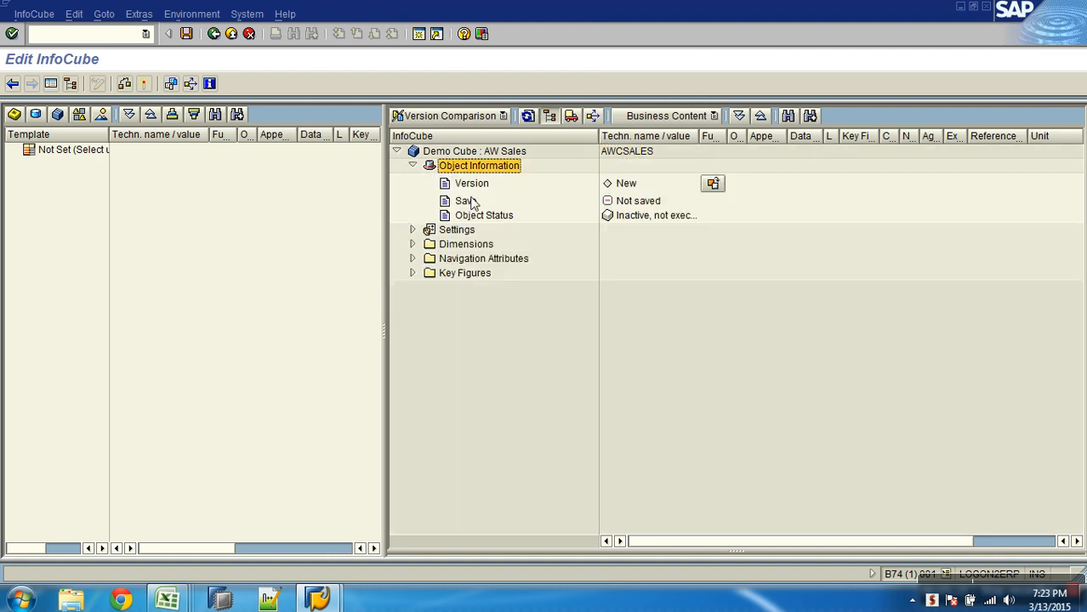
pyautogui.click(624, 184)
pyautogui.click(629, 202)
pyautogui.click(631, 216)
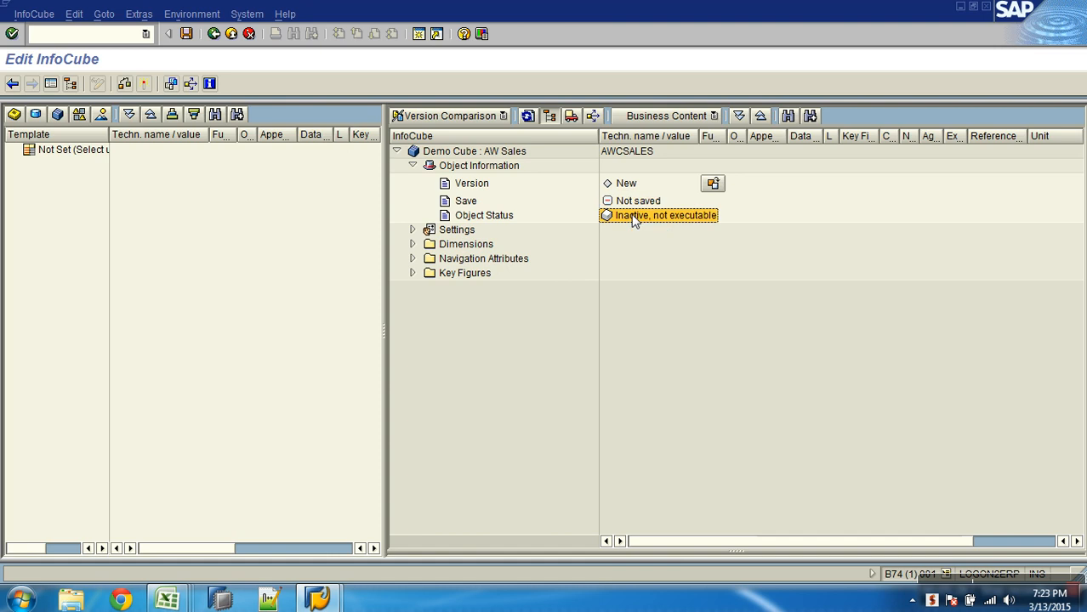
pyautogui.click(631, 185)
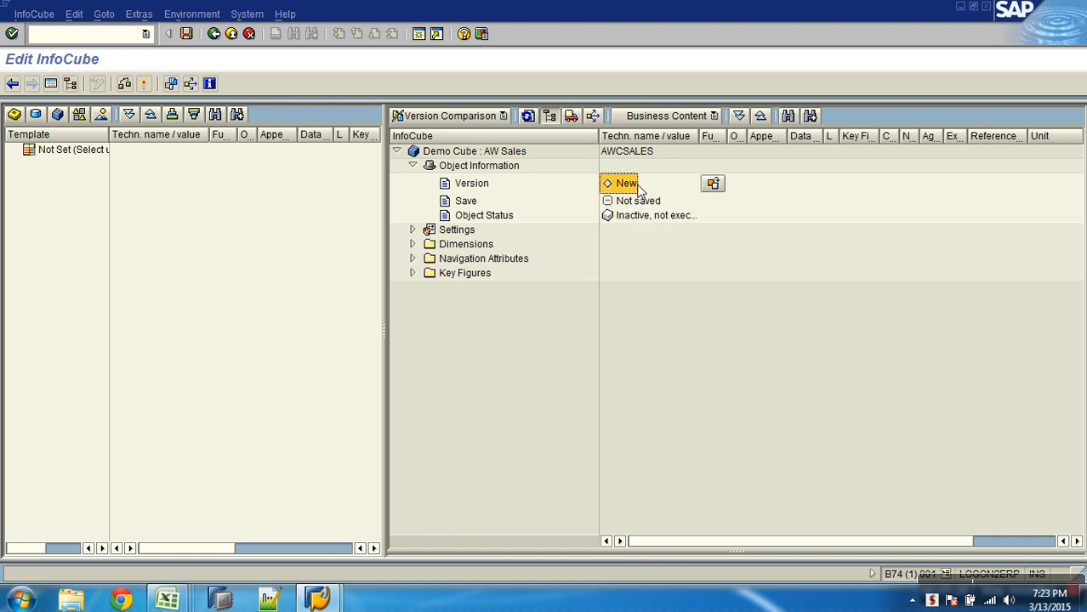
pyautogui.click(645, 217)
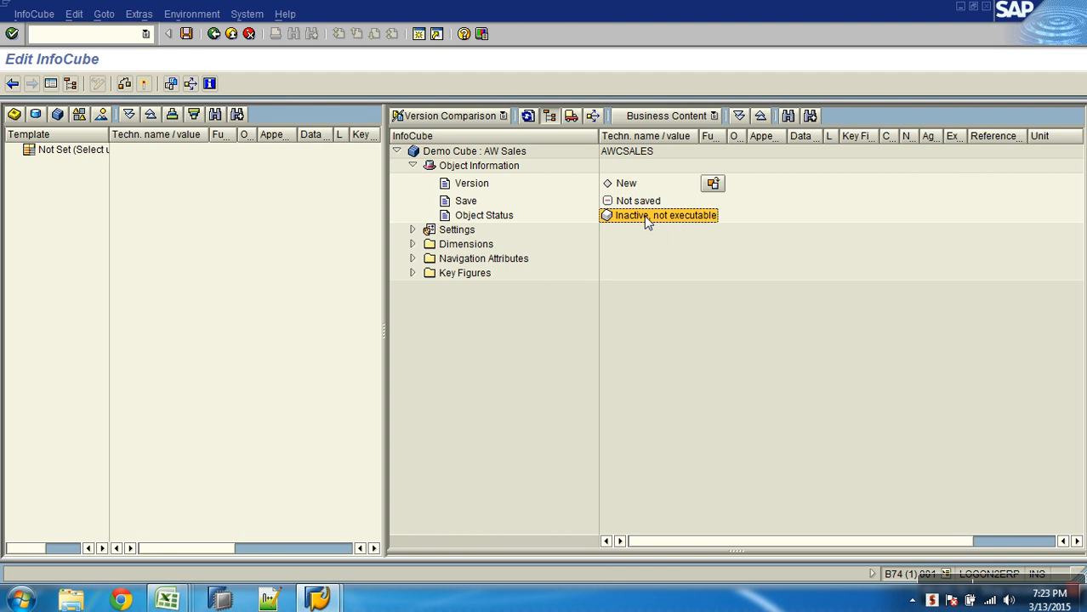
# Collapse Object Information and check the InfoCube type and BWA status in the cube's settings.
pyautogui.click(412, 166)
pyautogui.click(413, 179)
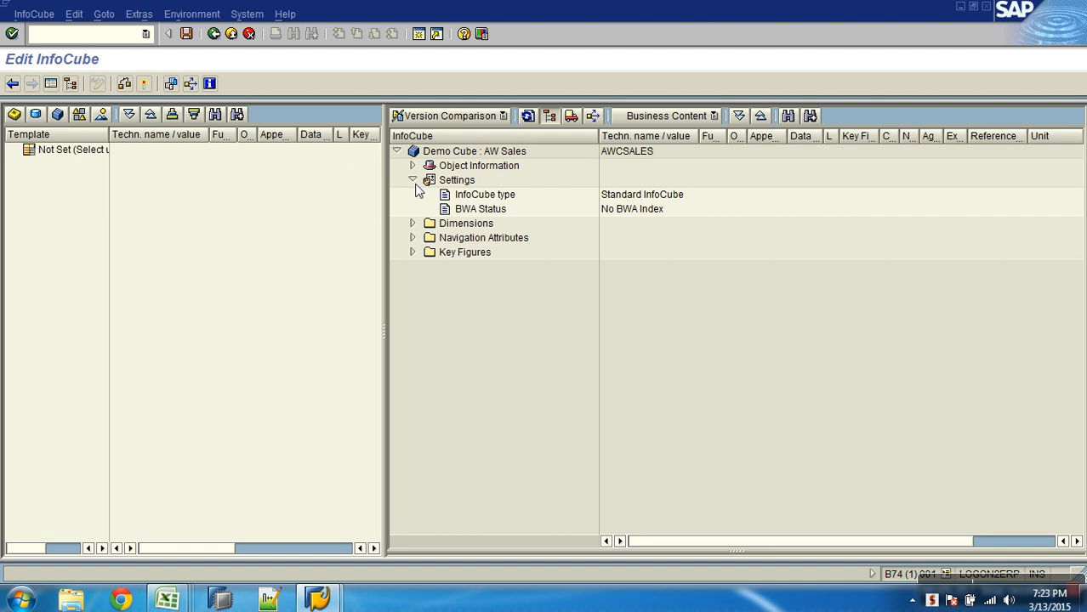
pyautogui.click(640, 213)
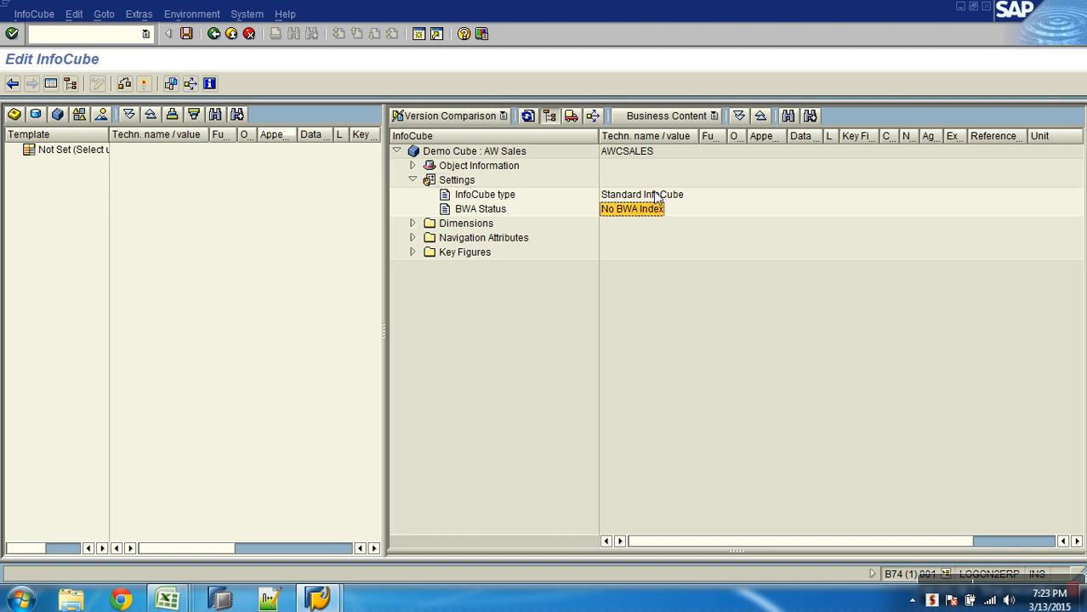
pyautogui.click(646, 196)
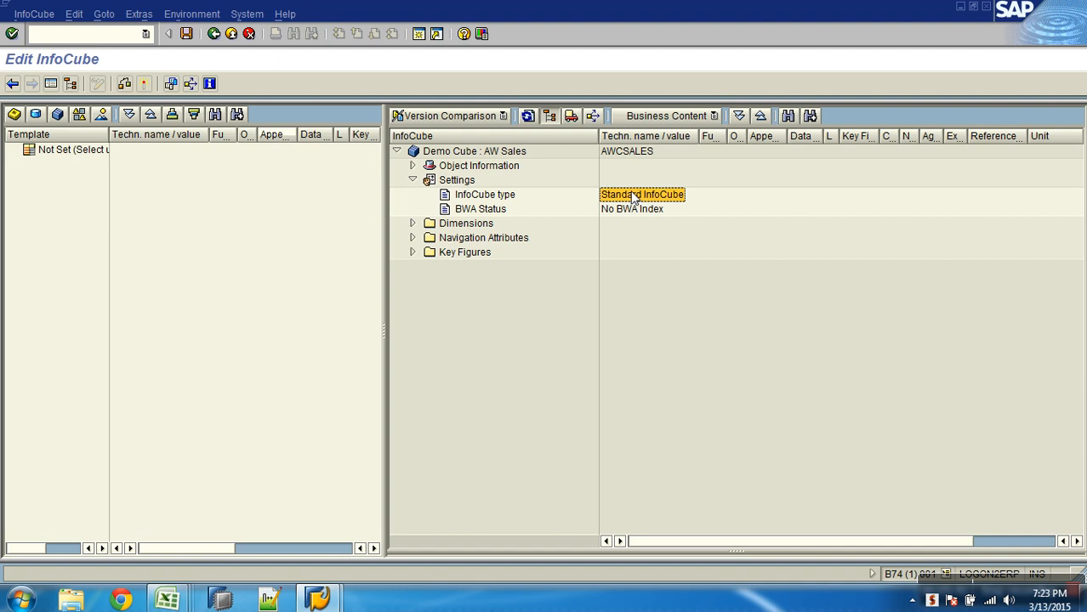
pyautogui.click(412, 181)
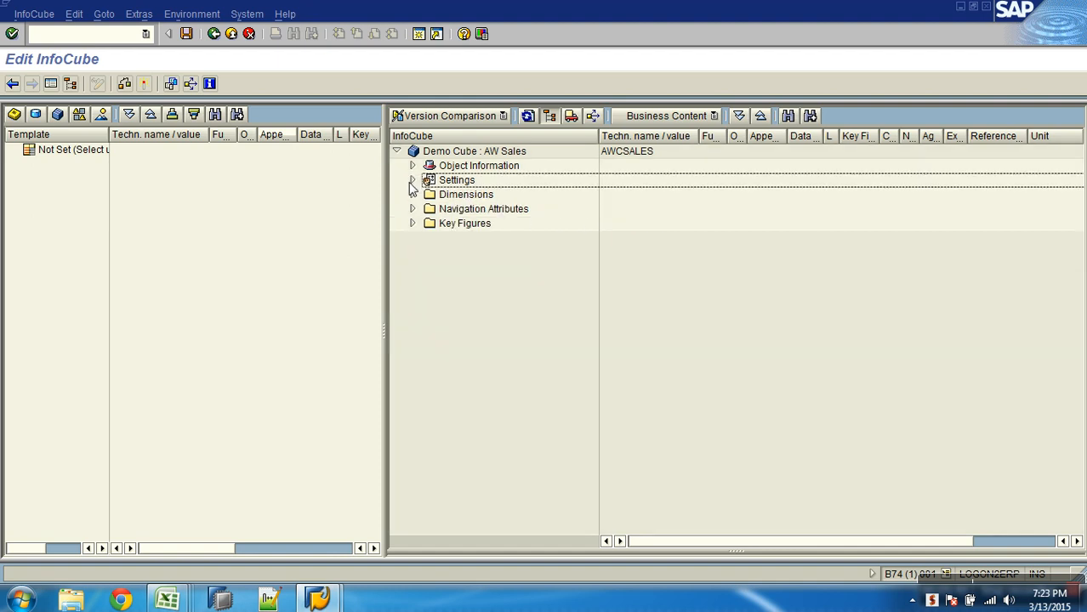
# Review the cube's default dimensions, the characteristics of the Data Package dimension and the Key Figures folder.
pyautogui.click(481, 195)
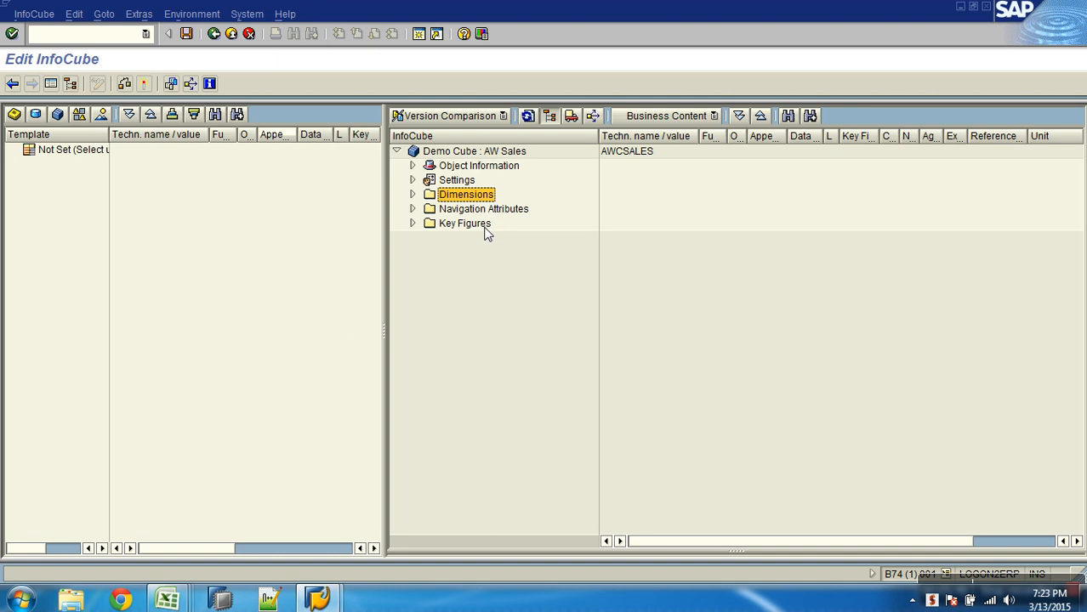
pyautogui.click(481, 226)
pyautogui.click(412, 196)
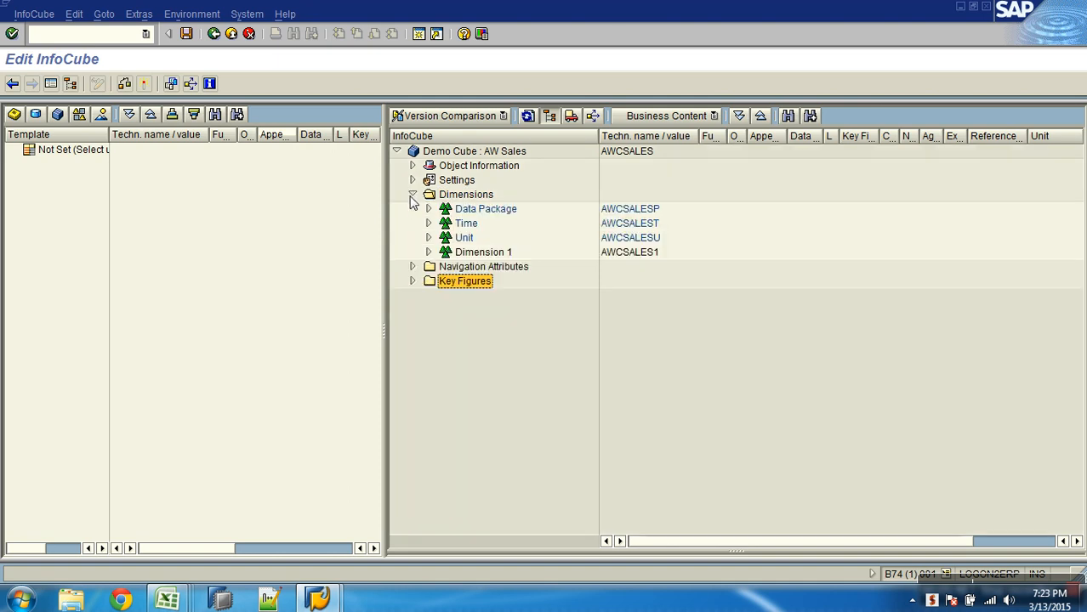
pyautogui.click(478, 211)
pyautogui.click(466, 238)
pyautogui.click(474, 253)
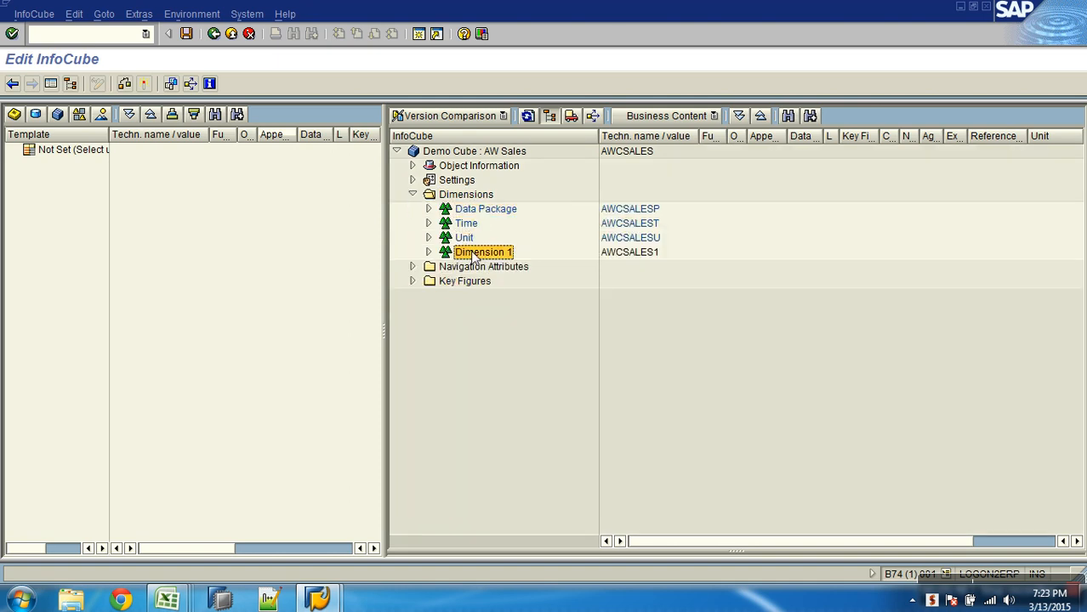
pyautogui.click(429, 209)
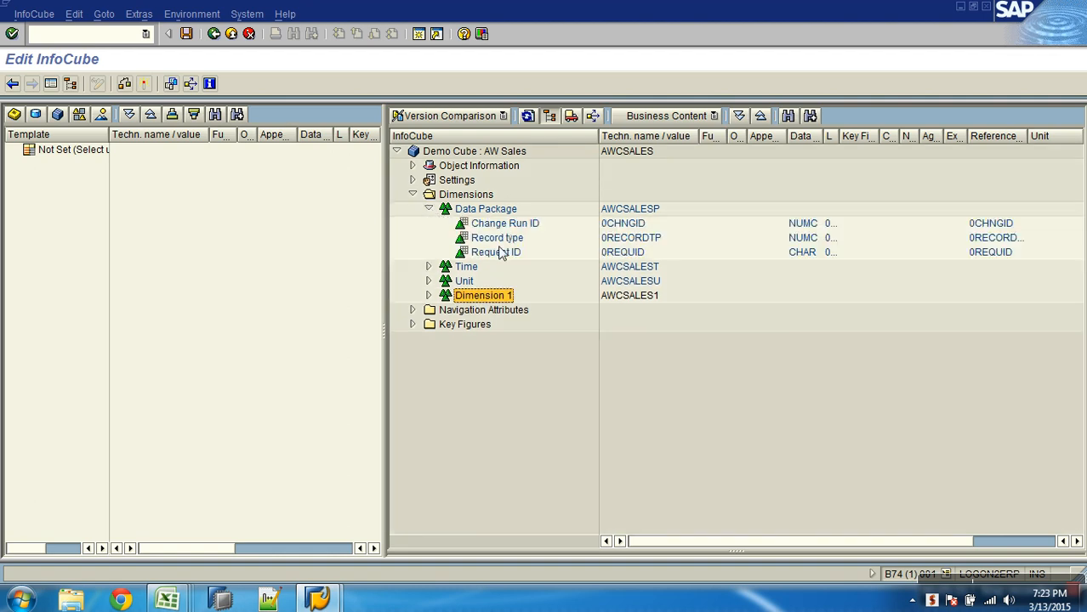
pyautogui.click(413, 324)
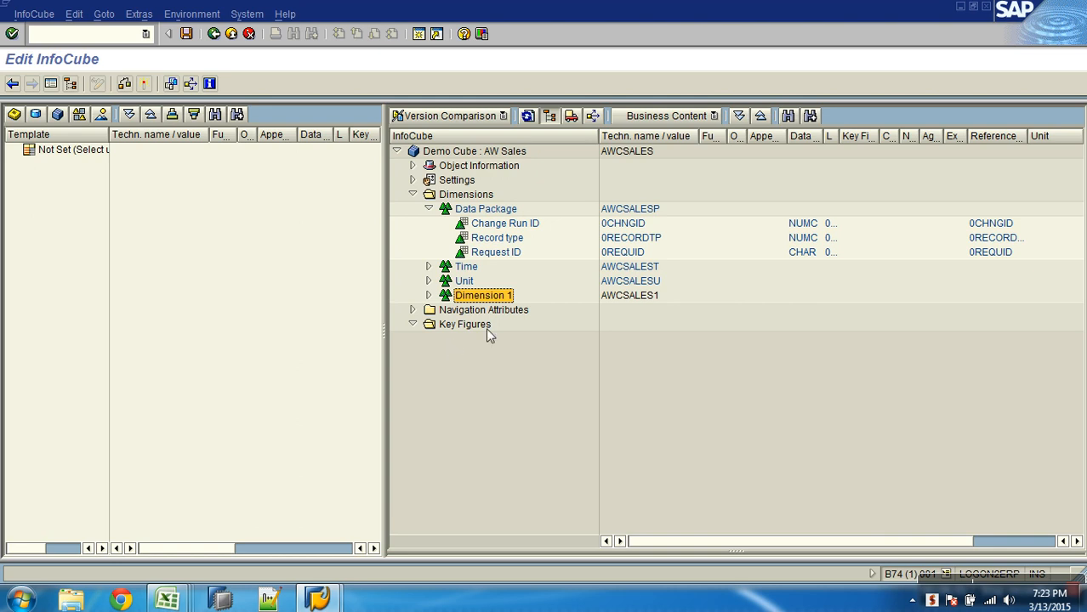
# Delete Dimension 1 from the cube and collapse the Data Package dimension.
pyautogui.rightClick(495, 295)
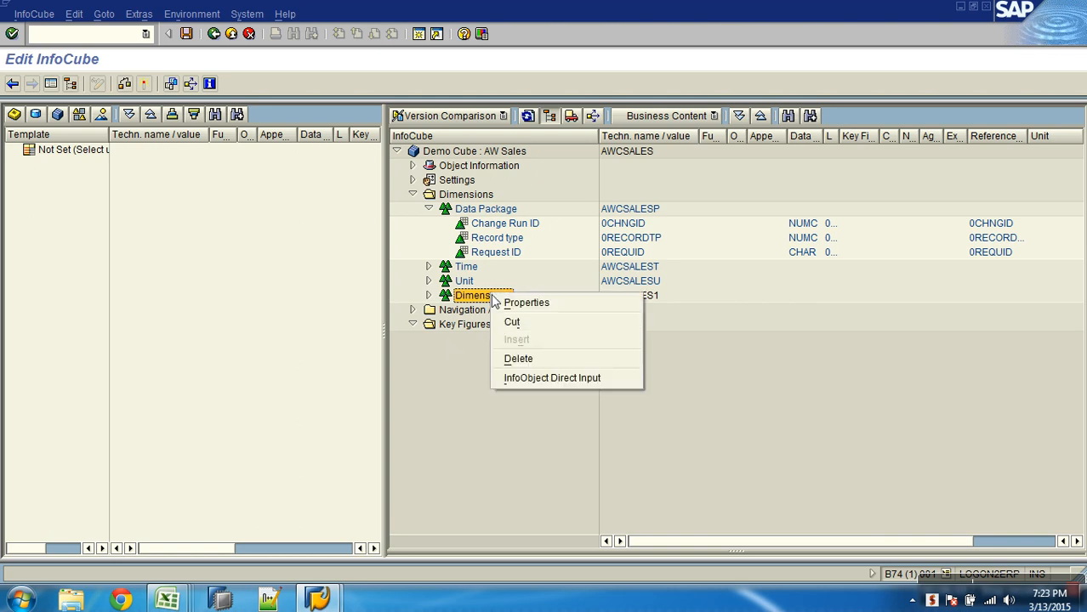
pyautogui.click(523, 357)
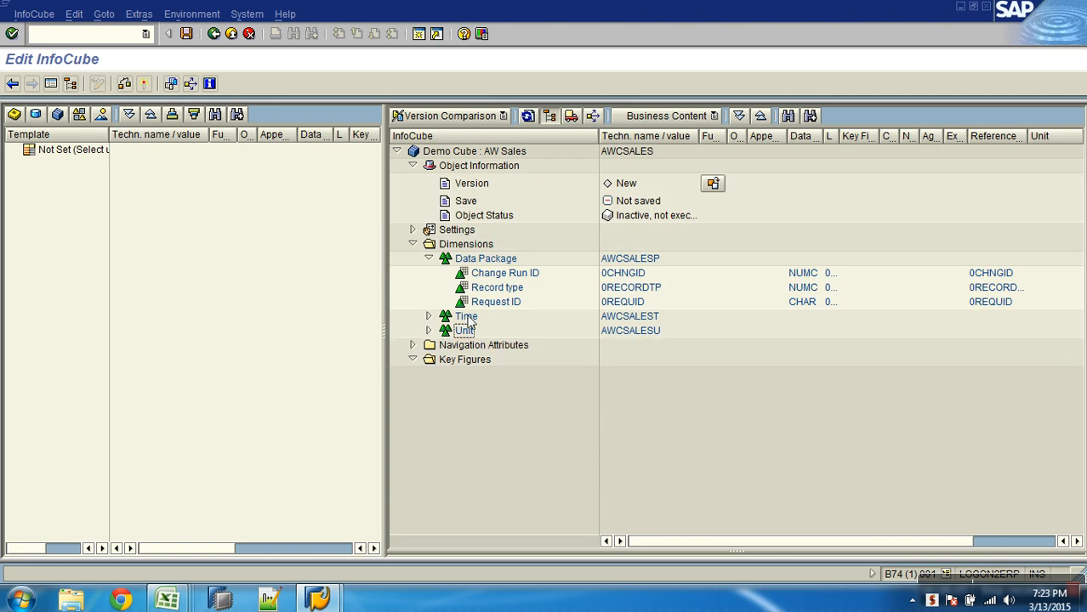
pyautogui.click(428, 258)
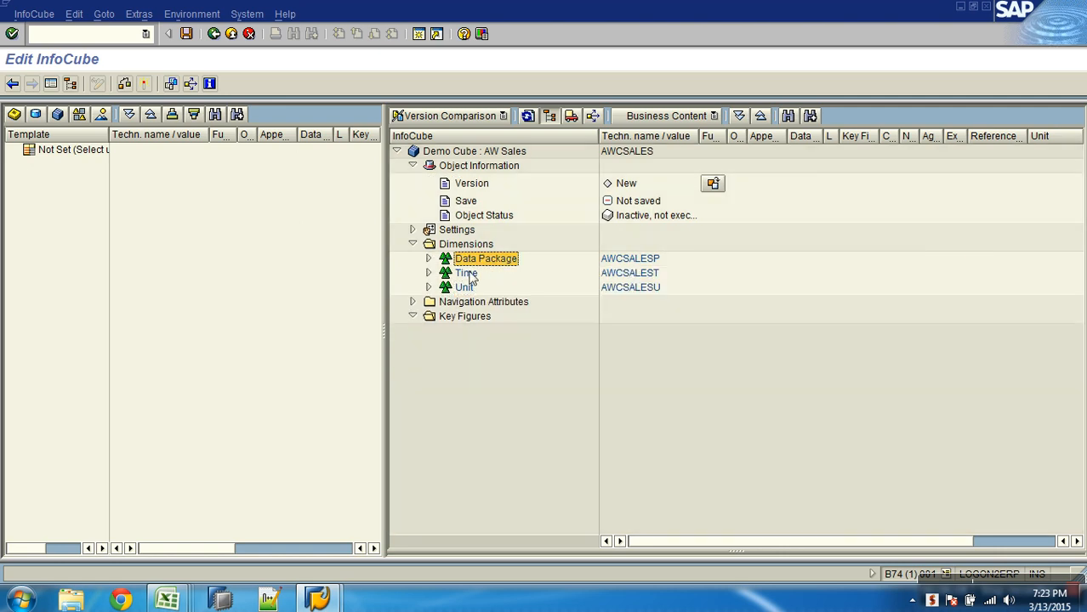
# Switch to the AW Sales Design workbook in Excel and check which fields are planned for the Time dimension.
pyautogui.click(465, 288)
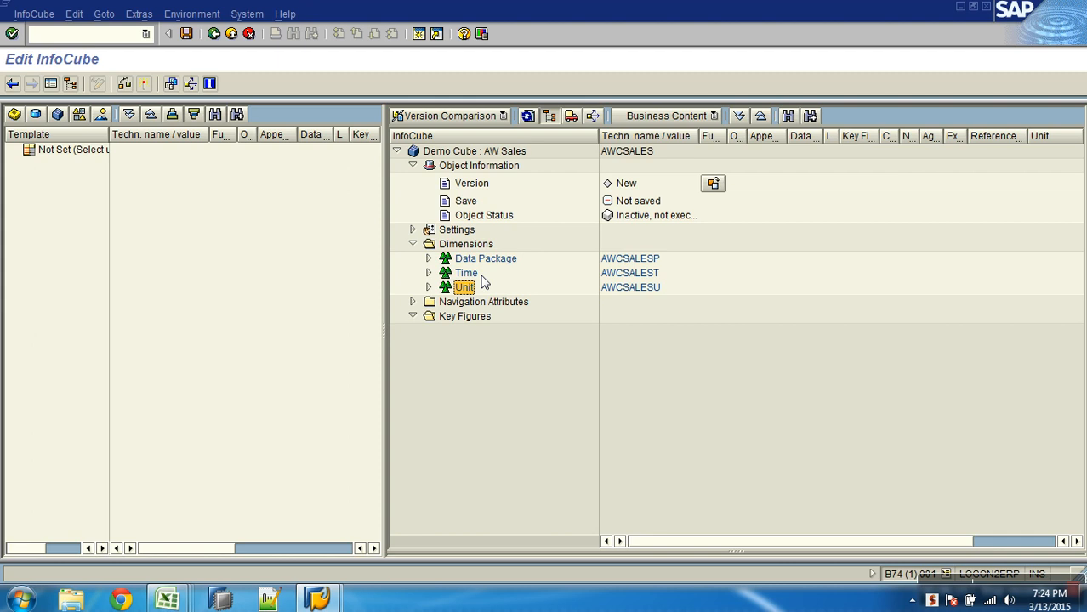
pyautogui.click(161, 600)
pyautogui.click(133, 529)
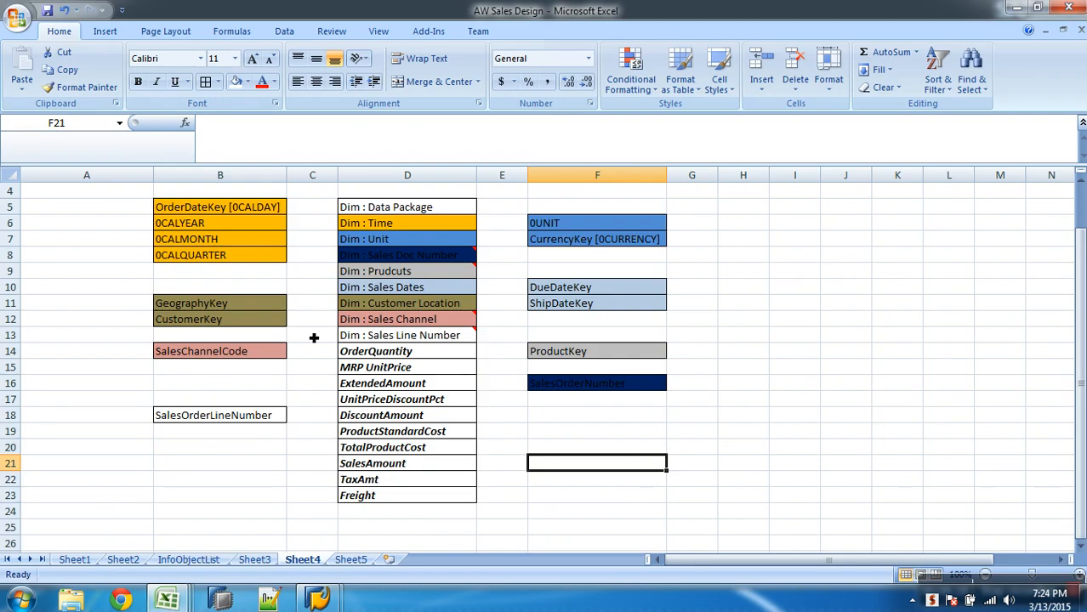
pyautogui.moveTo(400, 209); pyautogui.dragTo(416, 241)
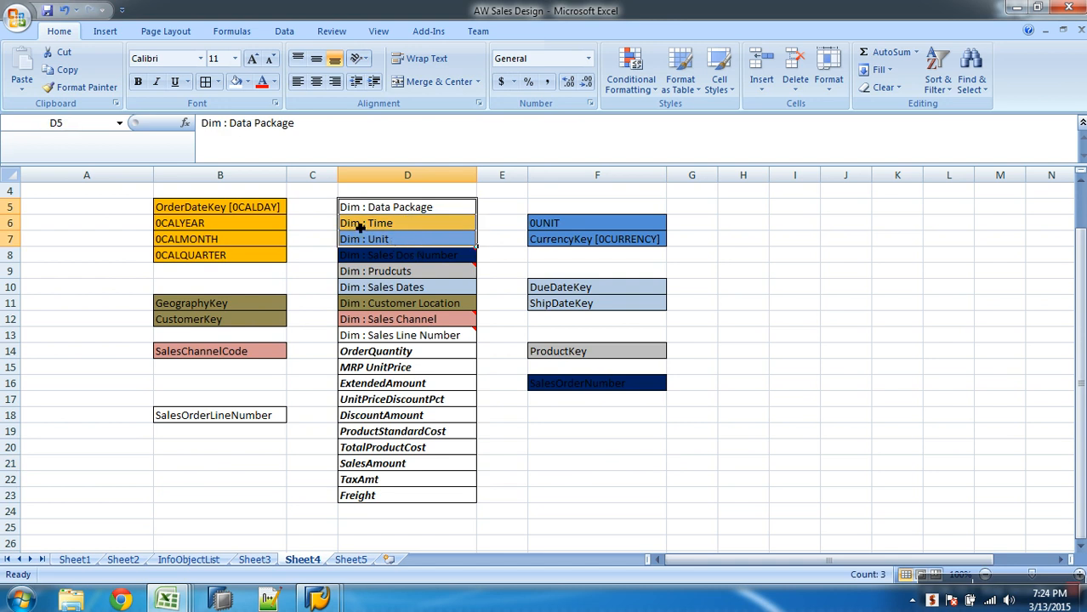
pyautogui.click(367, 226)
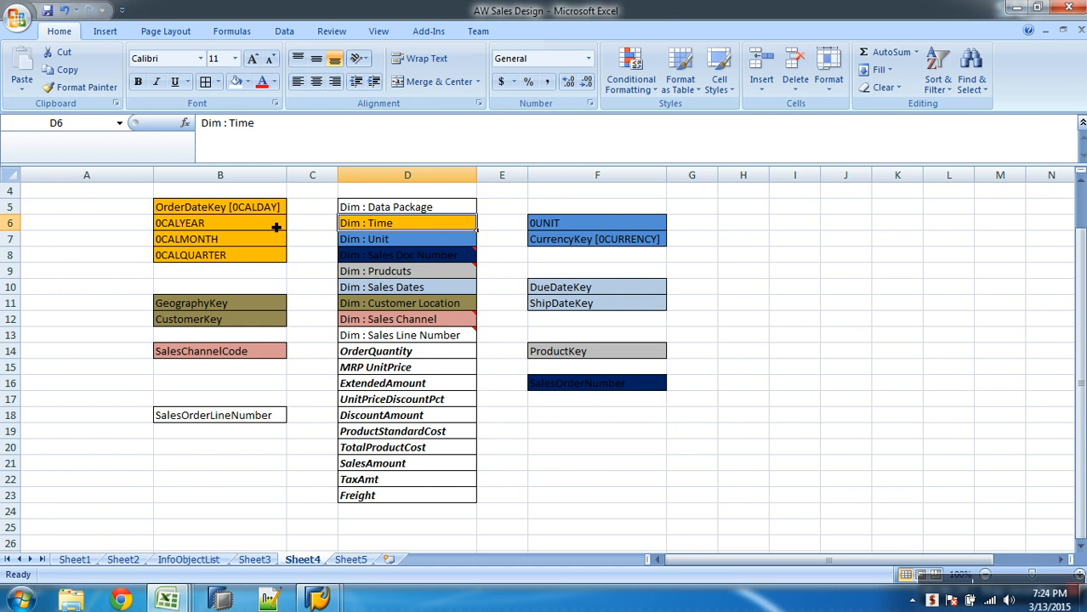
pyautogui.moveTo(259, 213); pyautogui.dragTo(263, 258)
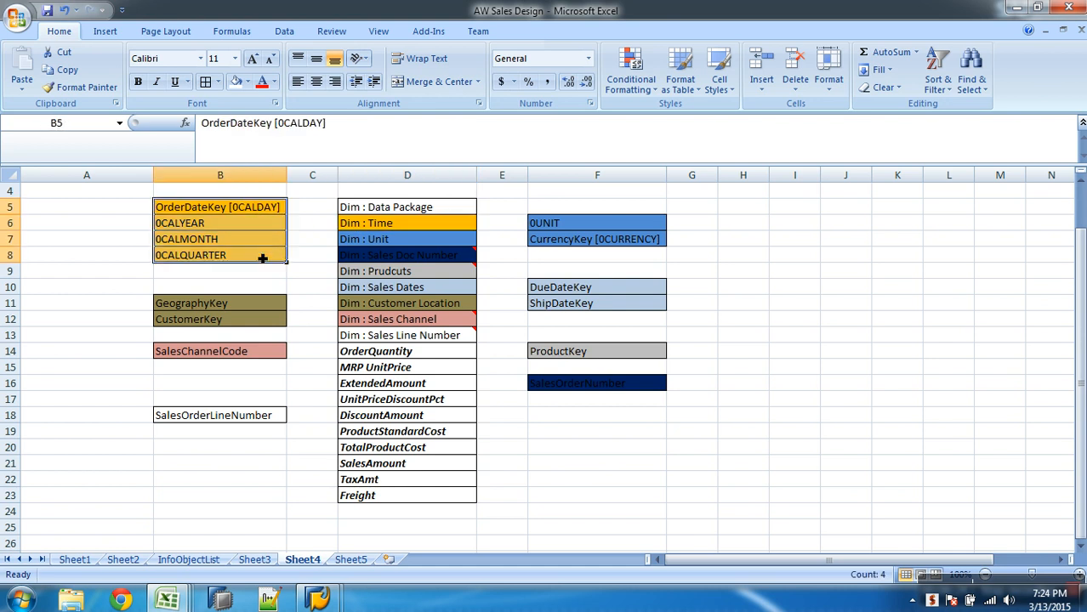
# Switch back to SAP and start direct InfoObject input for the Time dimension with 0CALDAY as the first entry.
pyautogui.hotkey('alt', 'Tab')
pyautogui.click(464, 275)
pyautogui.doubleClick(464, 275)
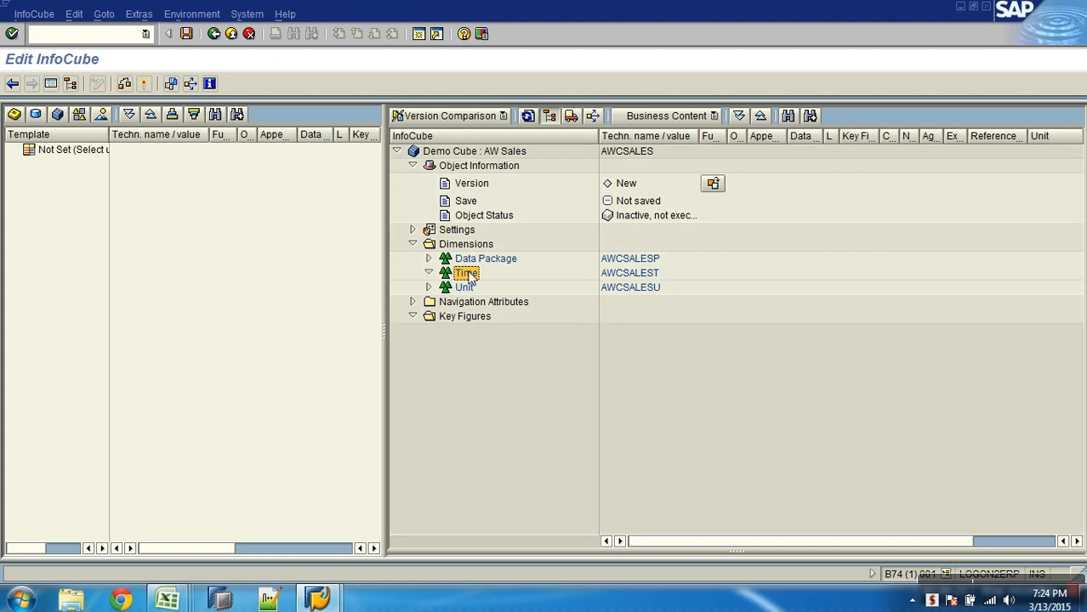
pyautogui.rightClick(470, 277)
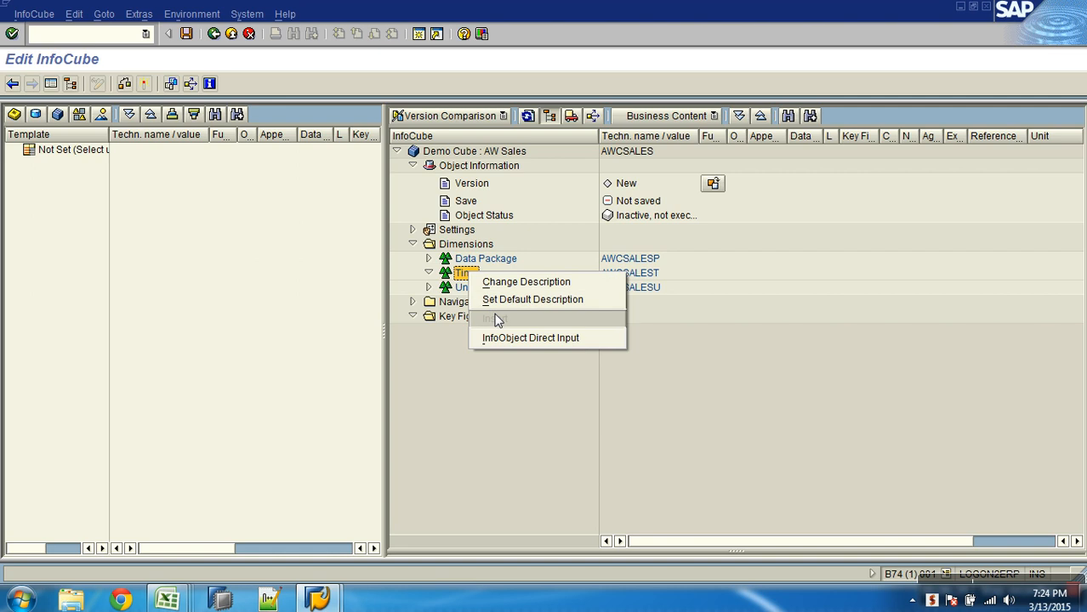
pyautogui.click(521, 339)
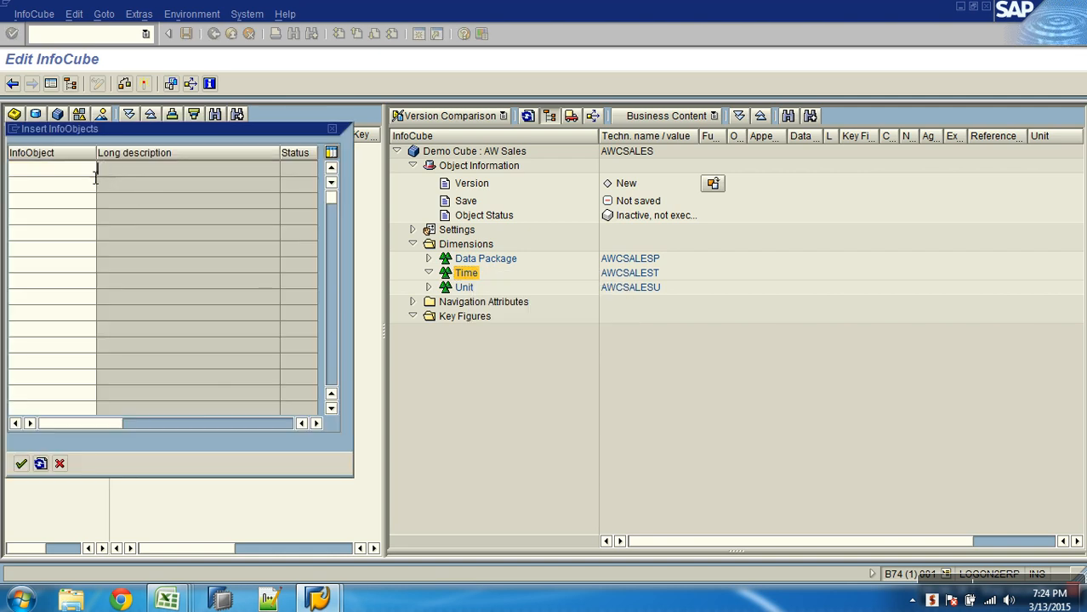
pyautogui.press('F4')
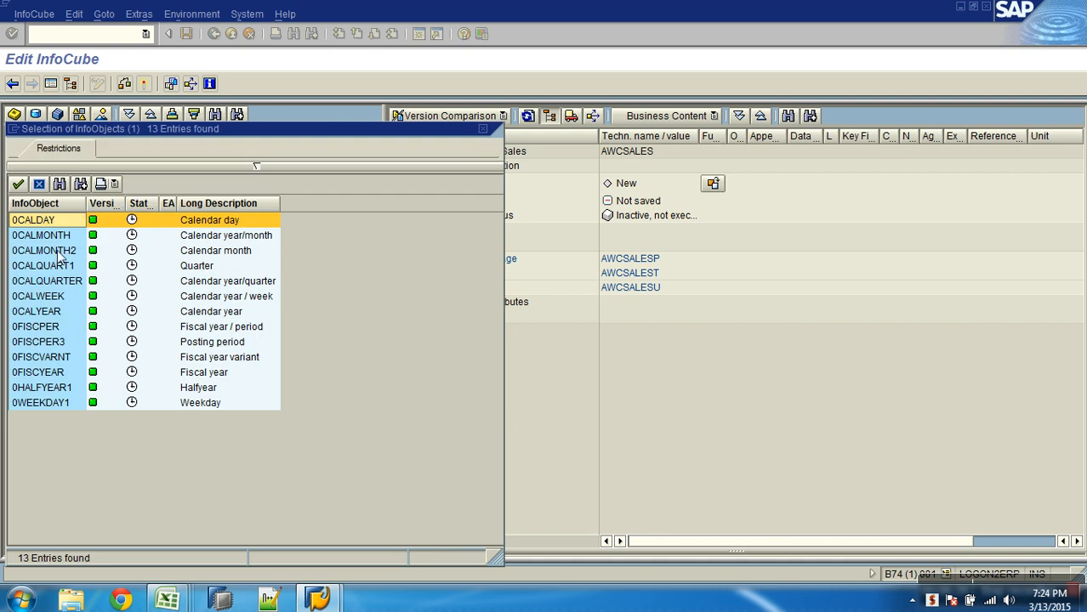
pyautogui.doubleClick(53, 227)
# Add 0CALMONTH and 0CALQUARTER to the list of InfoObjects for the Time dimension.
pyautogui.click(83, 186)
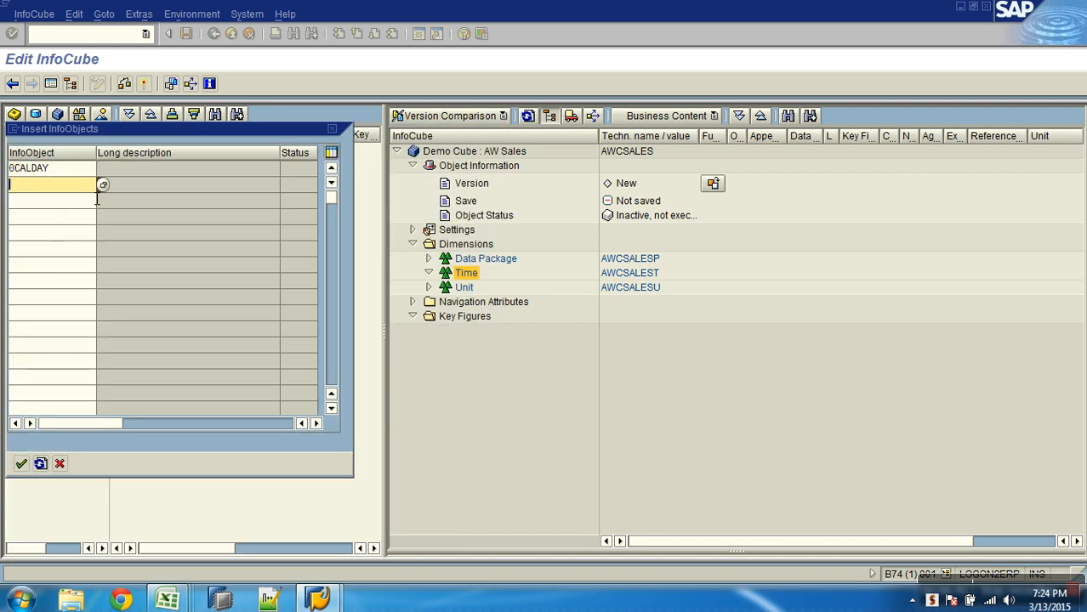
pyautogui.click(101, 188)
pyautogui.doubleClick(51, 235)
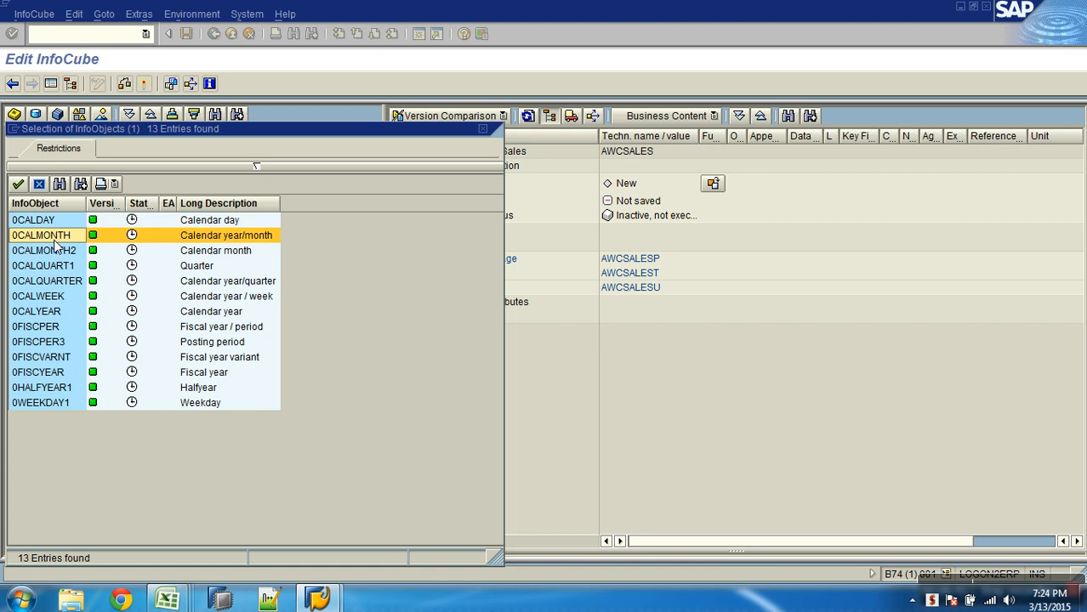
pyautogui.click(92, 203)
pyautogui.click(102, 202)
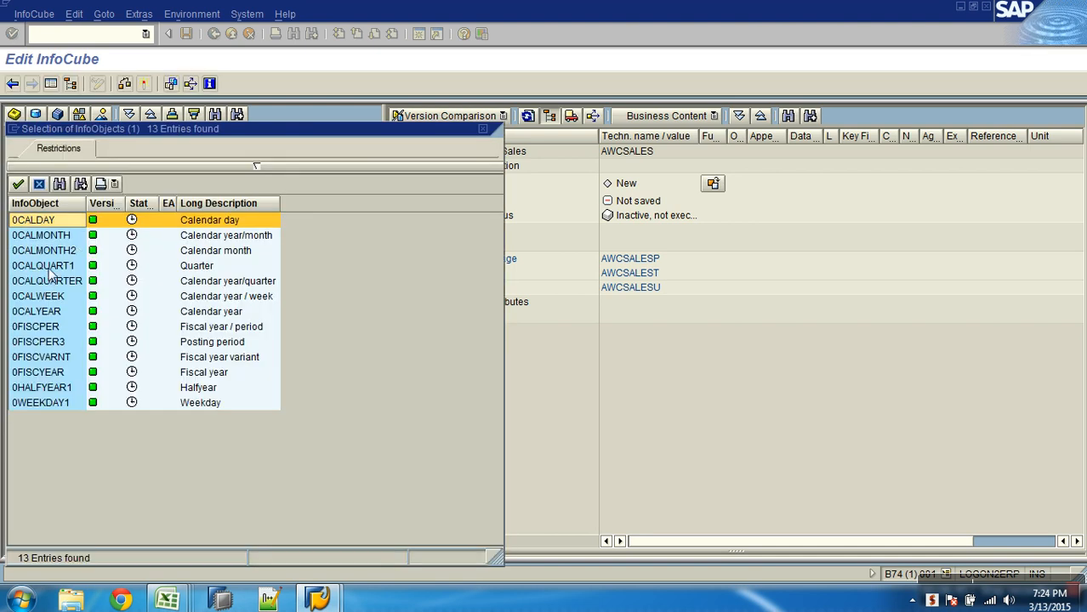
pyautogui.click(183, 282)
pyautogui.doubleClick(67, 287)
# Add 0CALWEEK and 0HALFYEAR1 to the list of InfoObjects for the Time dimension.
pyautogui.click(74, 217)
pyautogui.click(104, 216)
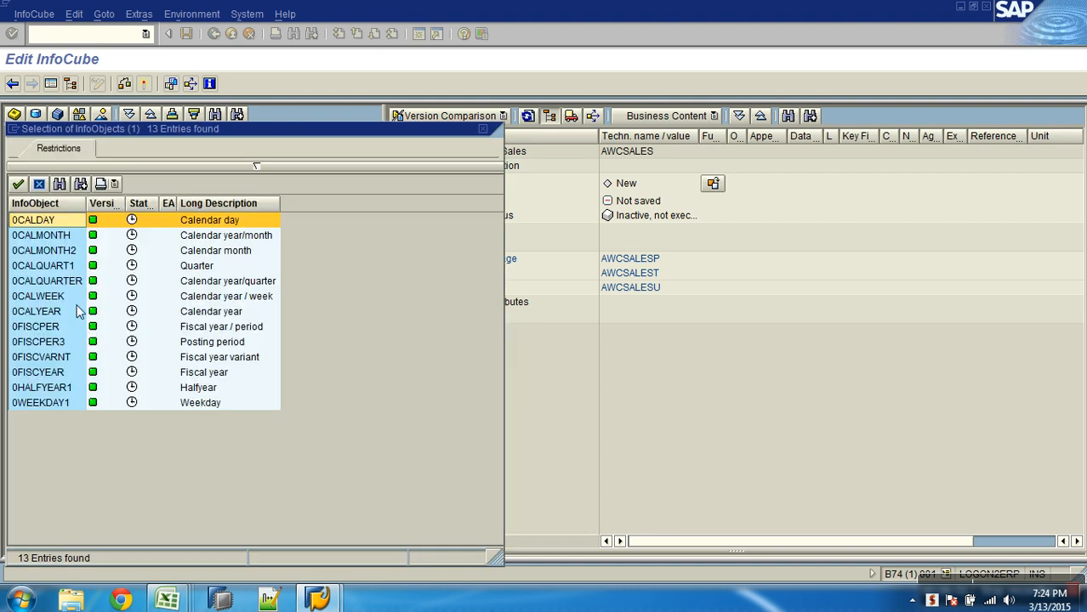
pyautogui.doubleClick(71, 298)
pyautogui.click(73, 236)
pyautogui.click(102, 234)
pyautogui.doubleClick(54, 388)
# Add 0CALYEAR as the last entry and insert the listed InfoObjects into the Time dimension.
pyautogui.click(68, 249)
pyautogui.click(103, 248)
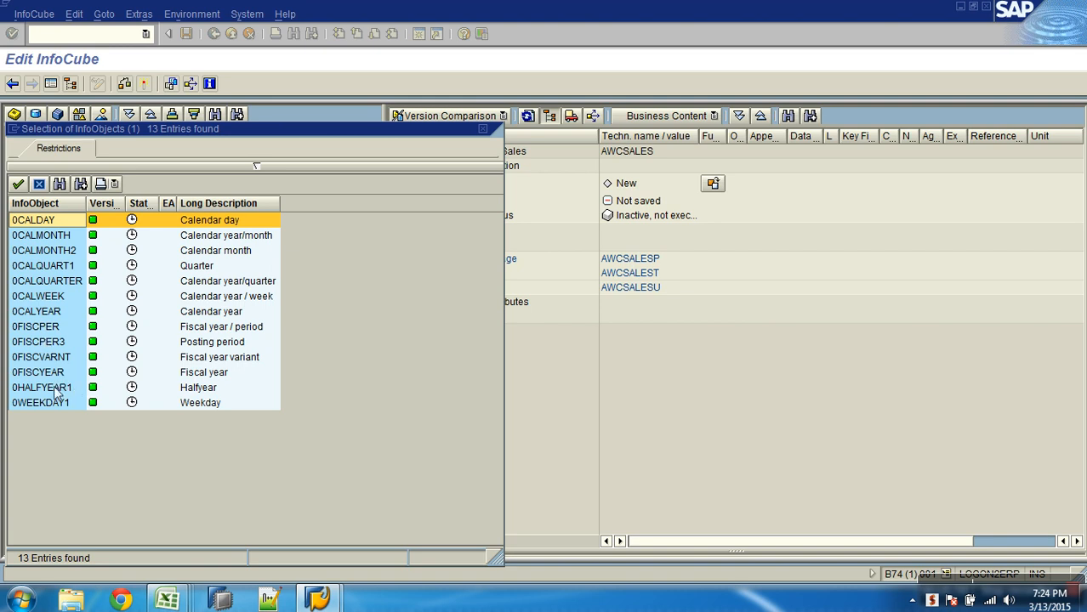
pyautogui.doubleClick(39, 312)
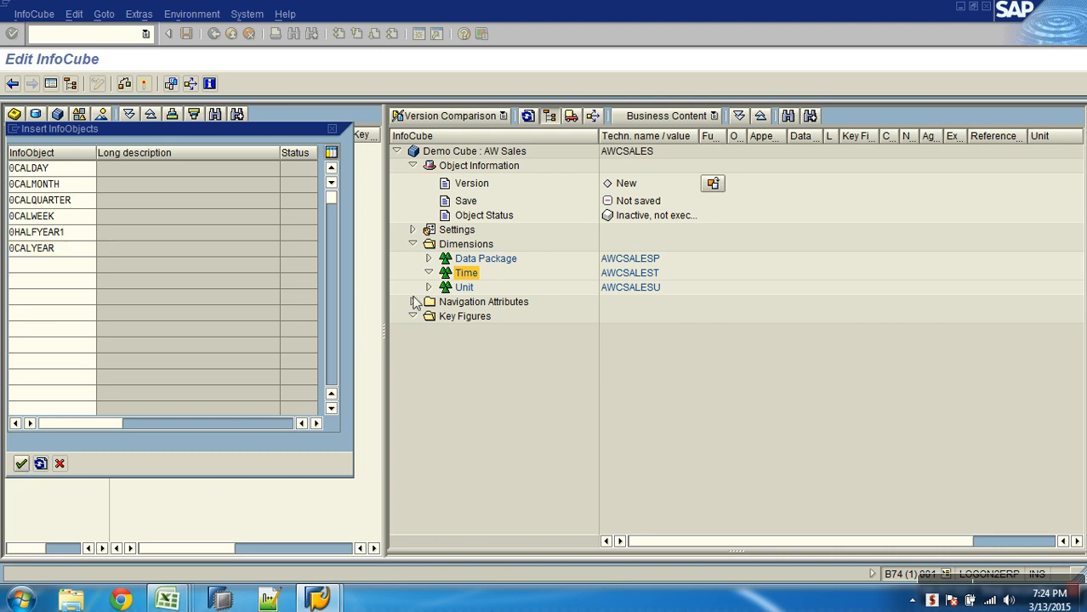
pyautogui.press('Return')
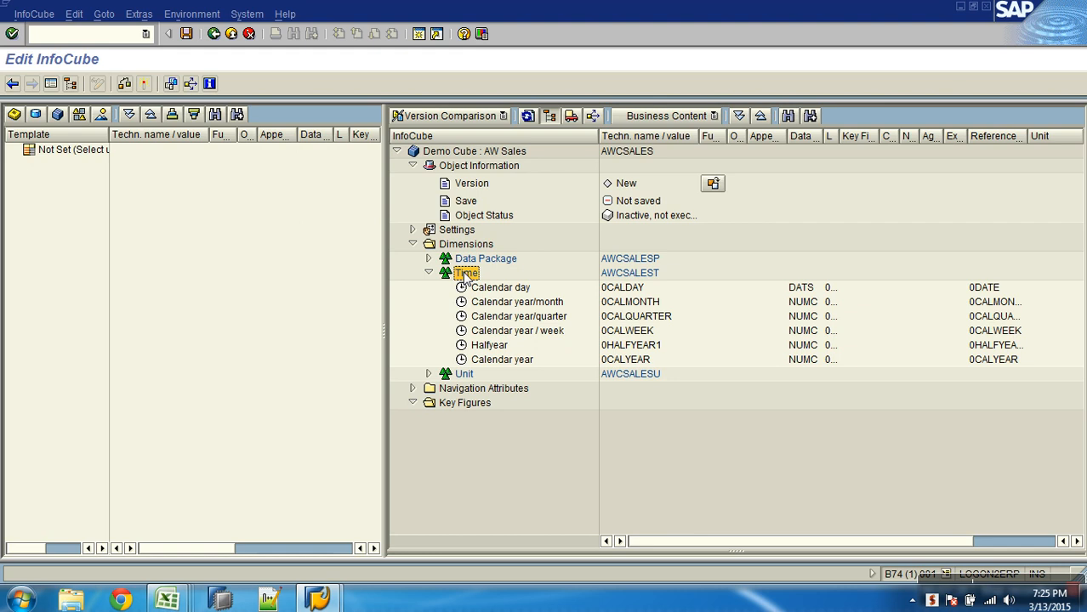
# Review the technical names of the Time dimension and its calendar characteristics.
pyautogui.click(631, 291)
pyautogui.click(638, 315)
pyautogui.click(650, 360)
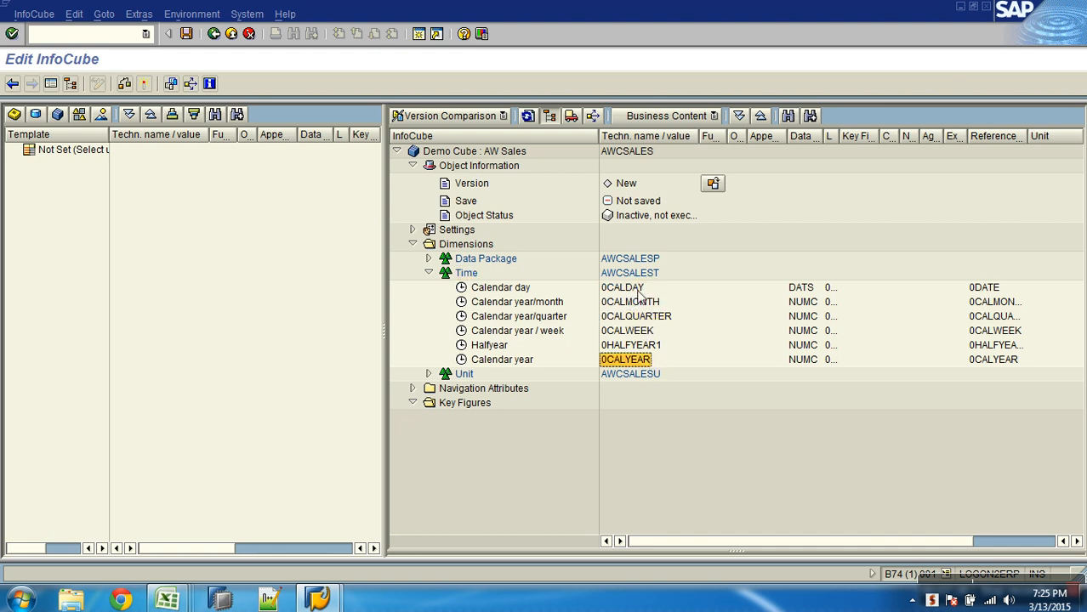
pyautogui.click(633, 273)
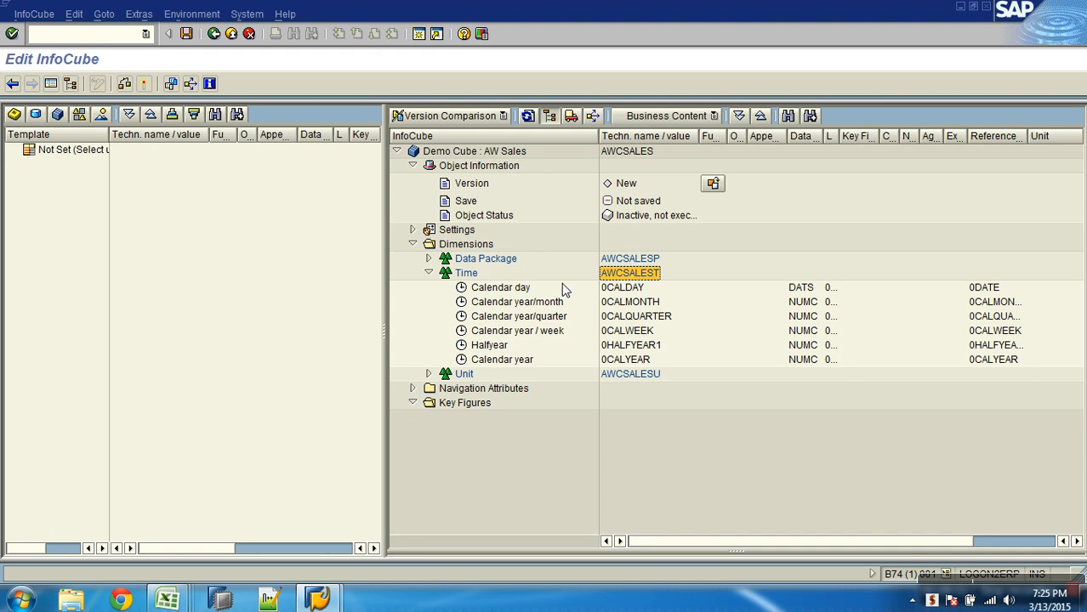
# Collapse the Time dimension, then check the planned Unit dimension in the AW Sales Design workbook in Excel.
pyautogui.click(428, 273)
pyautogui.click(465, 289)
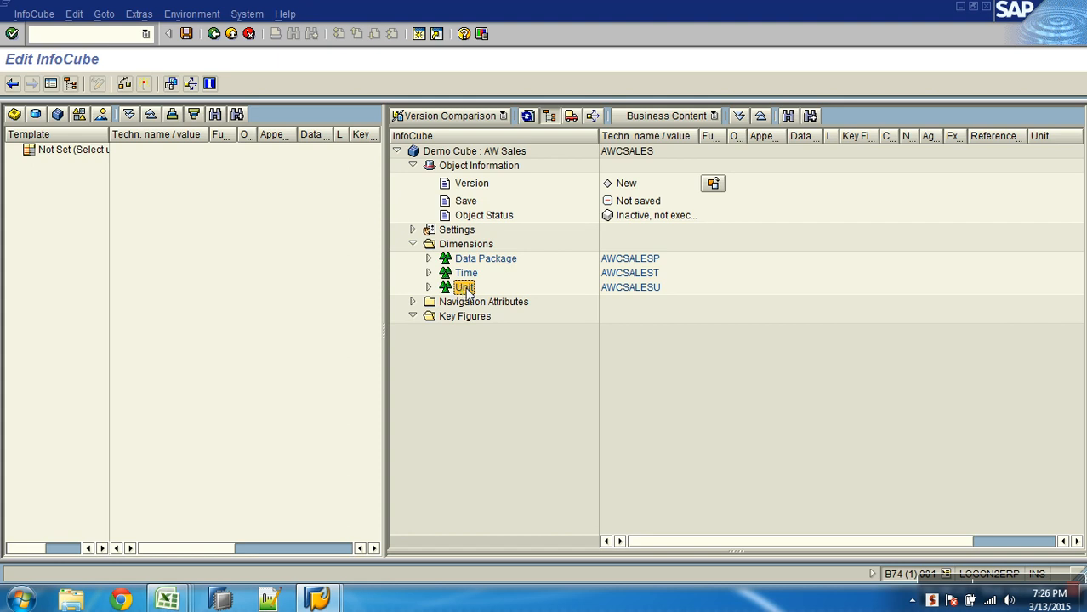
pyautogui.hotkey('alt', 'Tab')
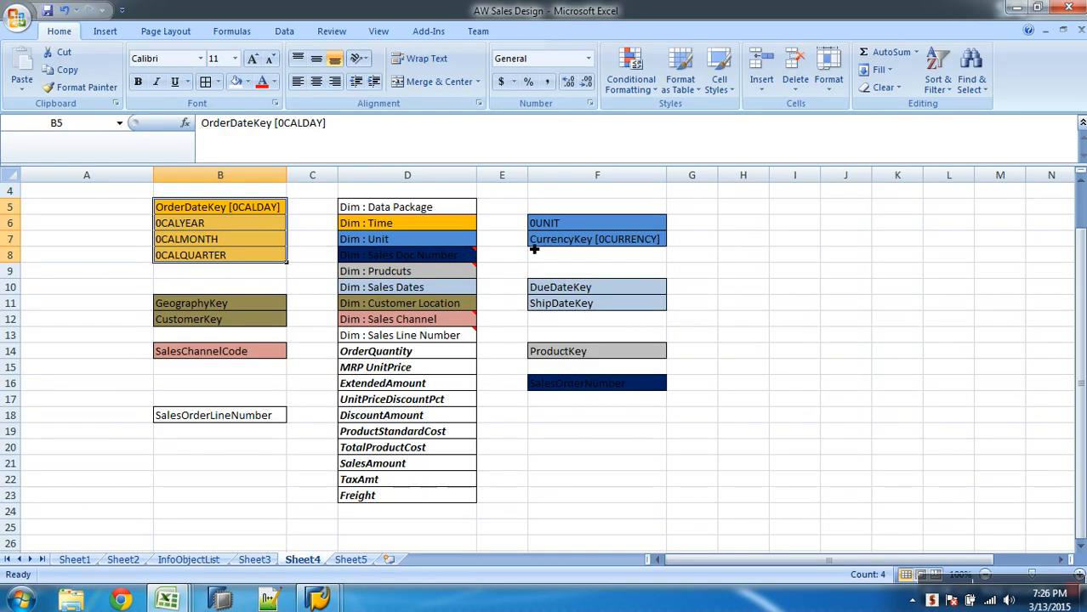
pyautogui.click(422, 243)
# Copy the Sales Doc Number dimension name from the workbook and start a new SAP cube dimension described as "Dim : Sales Doc Number".
pyautogui.click(421, 263)
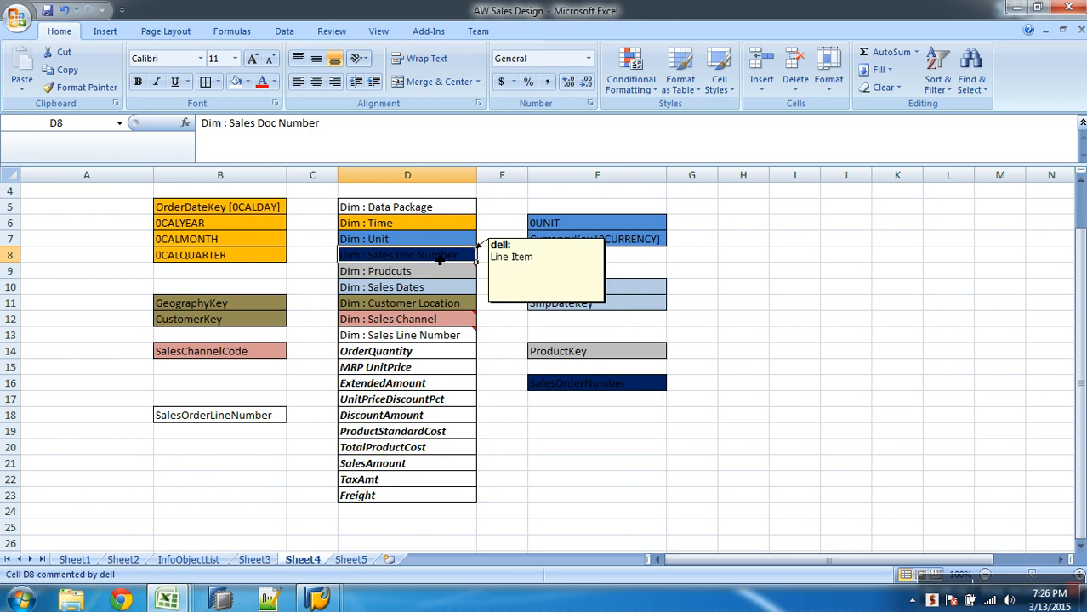
pyautogui.hotkey('ctrl', 'c')
pyautogui.hotkey('alt', 'Tab')
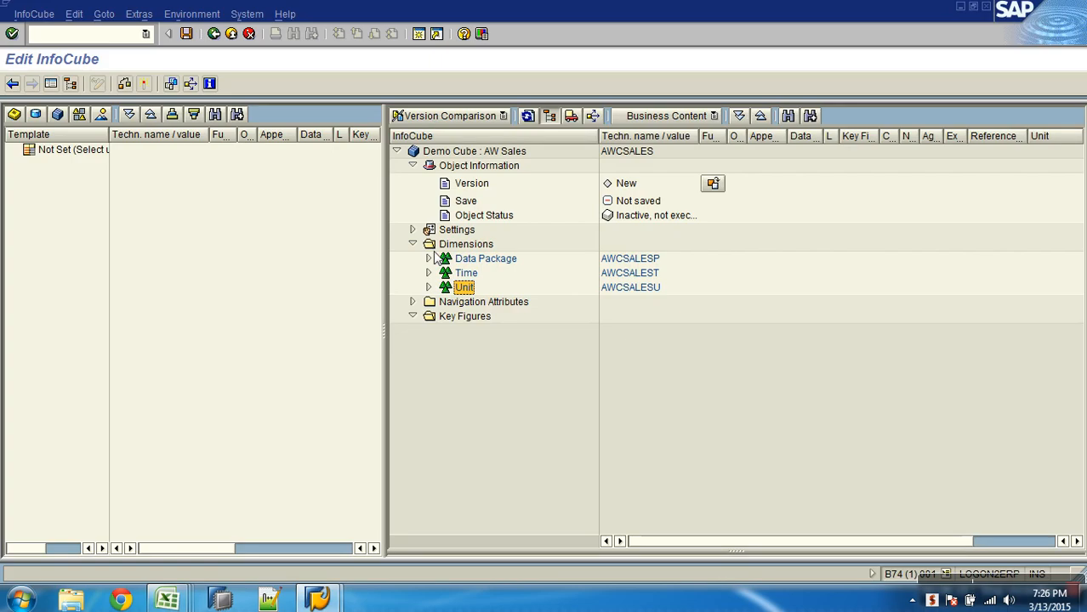
pyautogui.rightClick(475, 245)
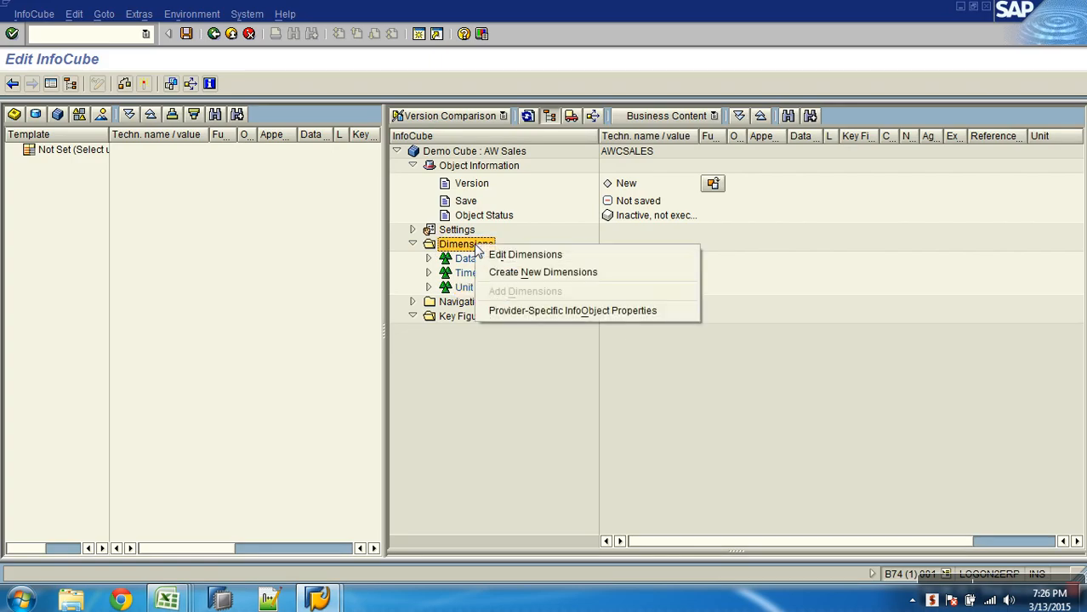
pyautogui.click(511, 273)
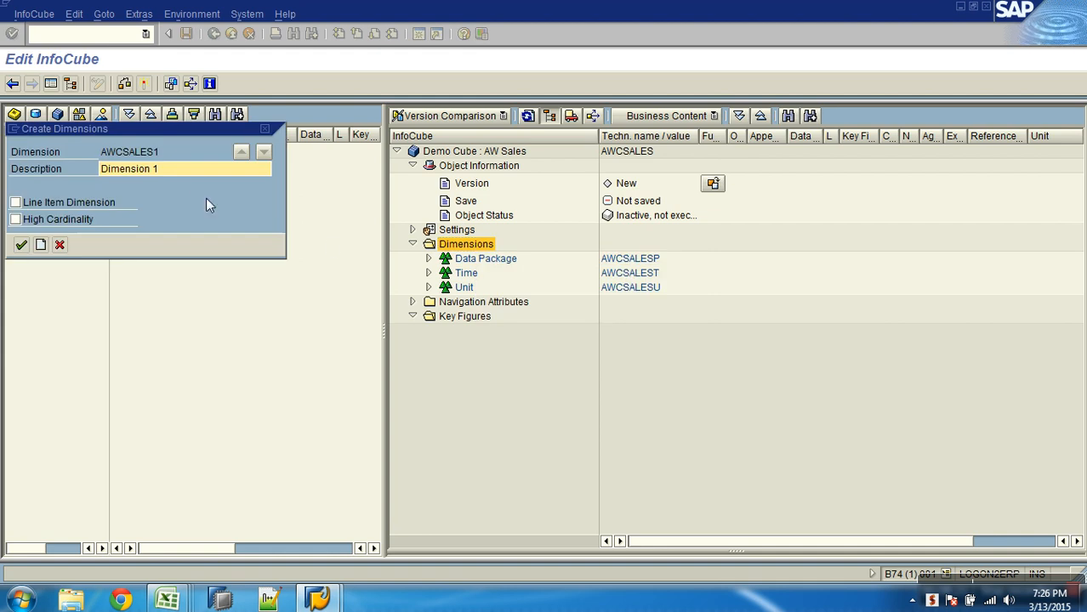
pyautogui.hotkey('shift', 'End')
pyautogui.hotkey('ctrl', 'v')
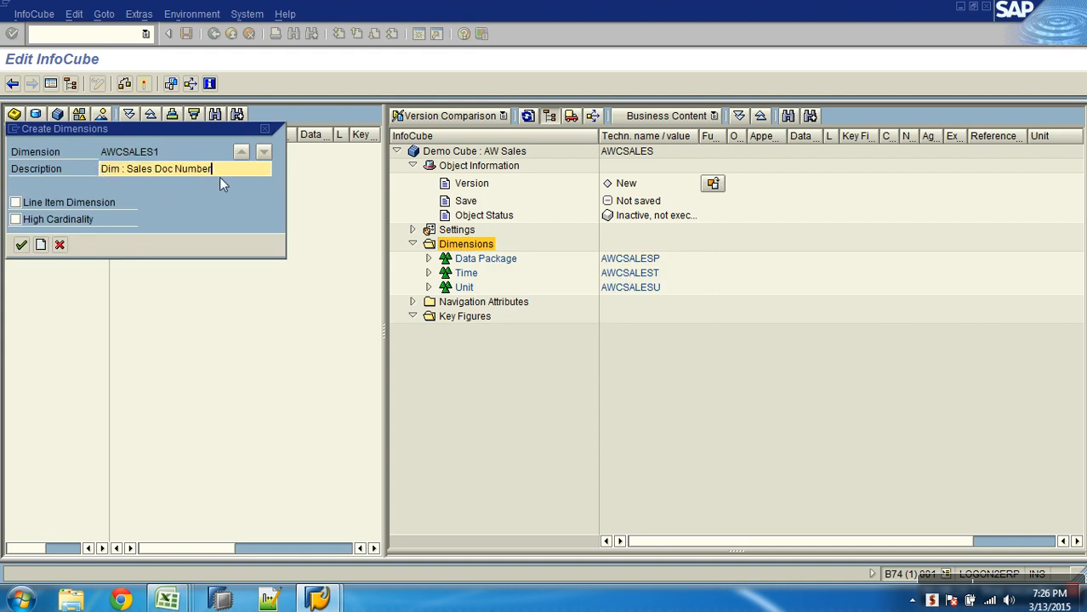
# Mark the Sales Doc Number dimension as a line item dimension and create it.
pyautogui.click(160, 154)
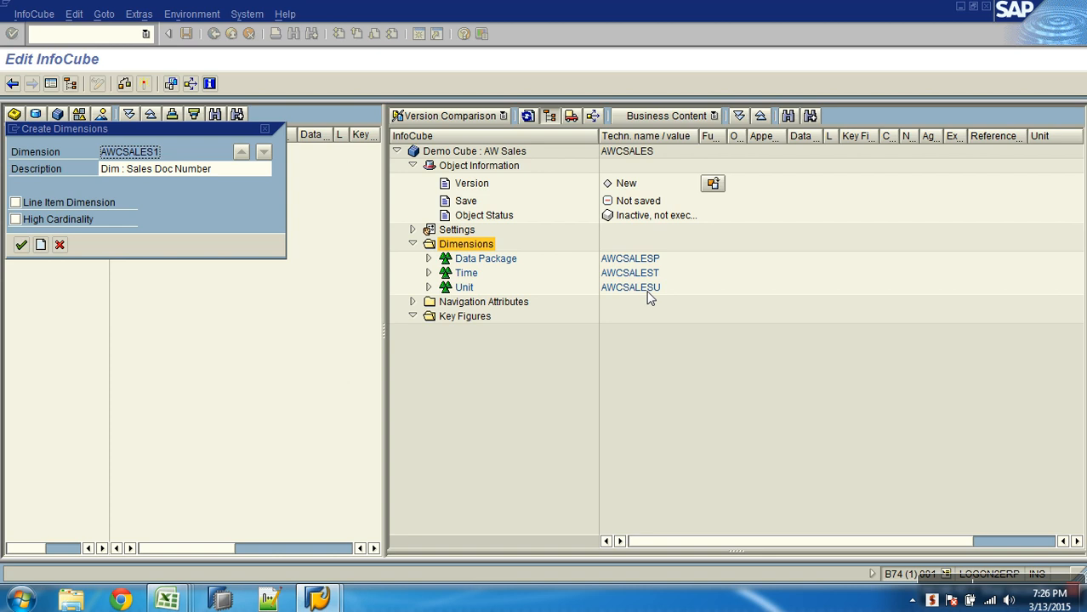
pyautogui.click(16, 203)
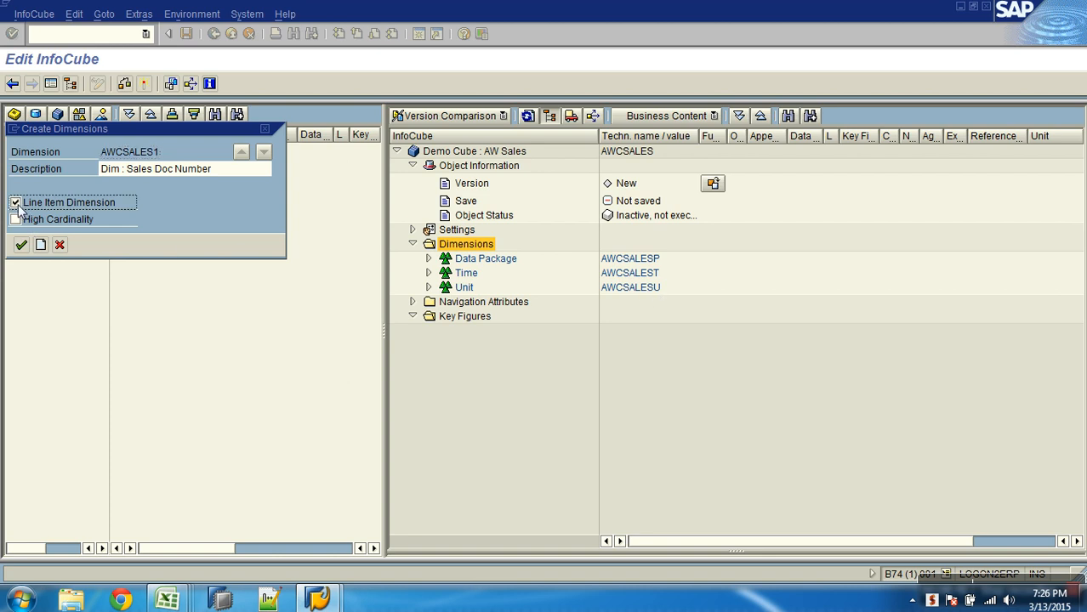
pyautogui.click(22, 246)
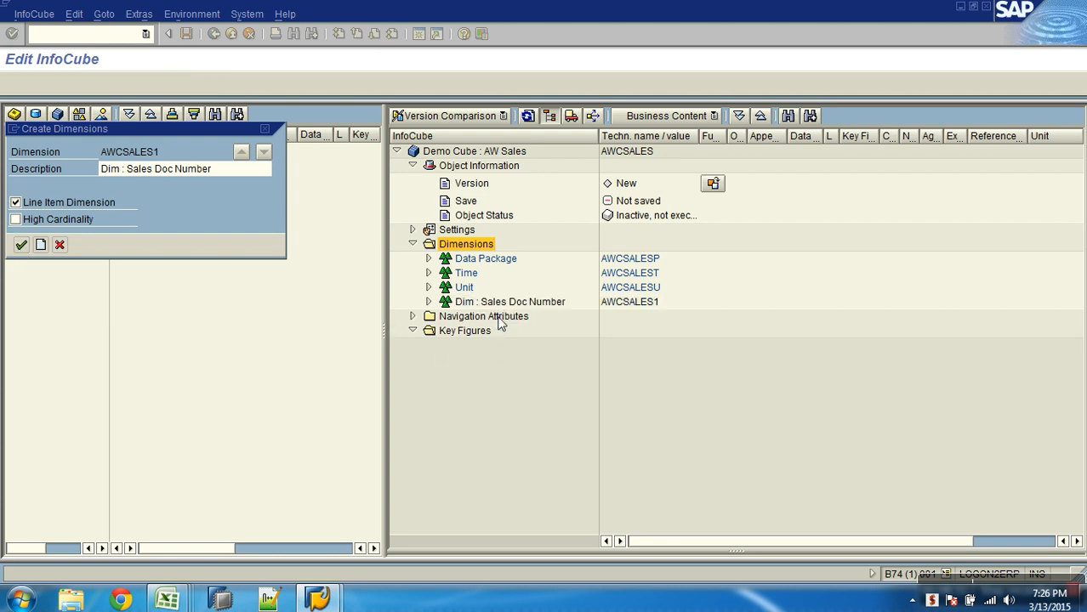
# Load the AW_CHAR InfoObject catalog as the template and expand its Characteristics folder.
pyautogui.click(513, 305)
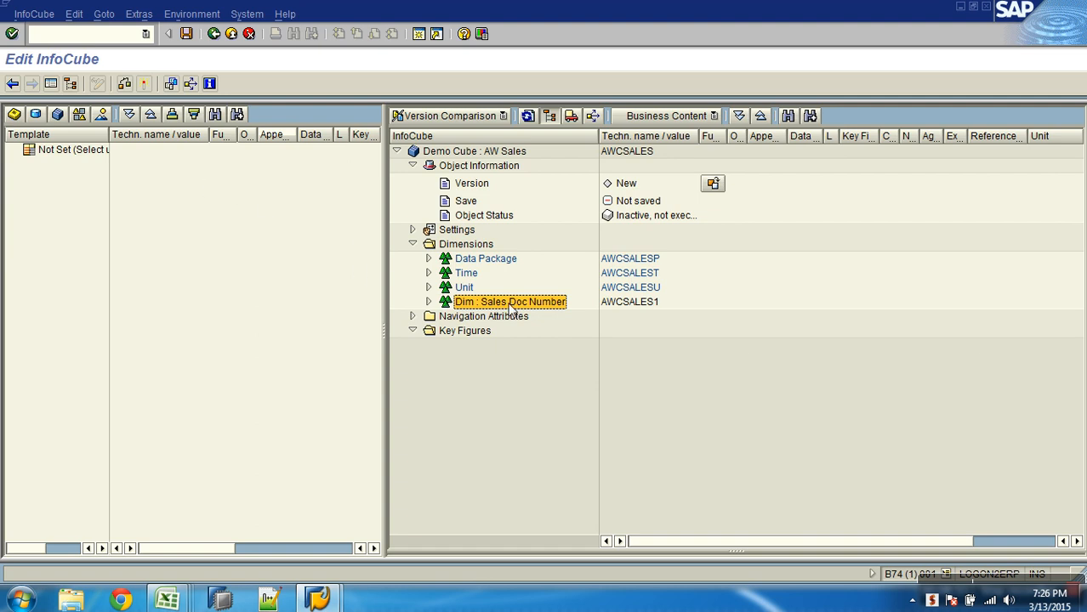
pyautogui.rightClick(510, 308)
pyautogui.click(430, 363)
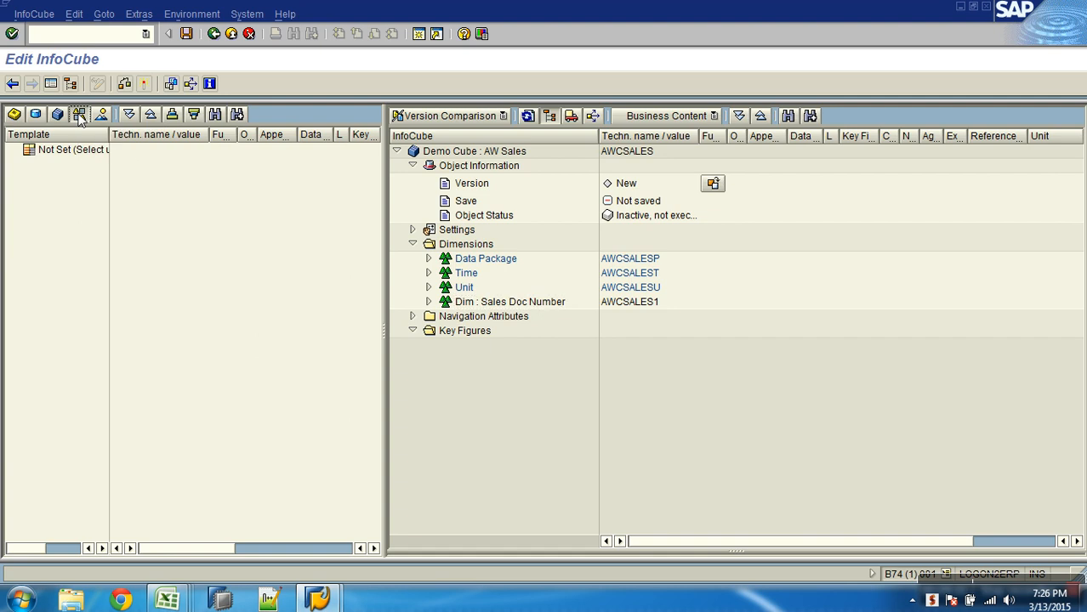
pyautogui.click(79, 116)
pyautogui.doubleClick(90, 225)
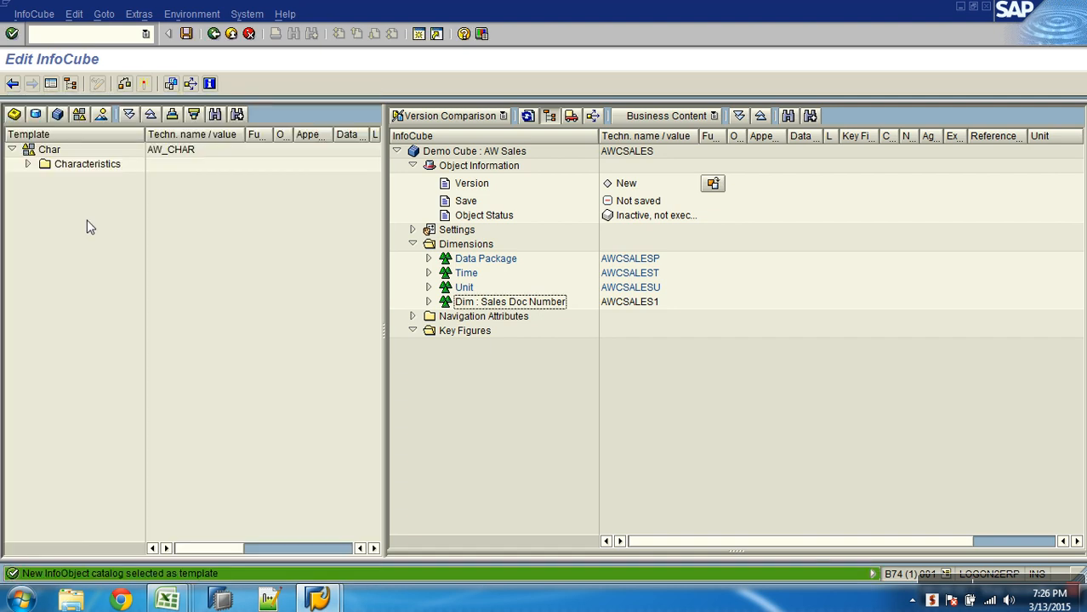
pyautogui.doubleClick(54, 166)
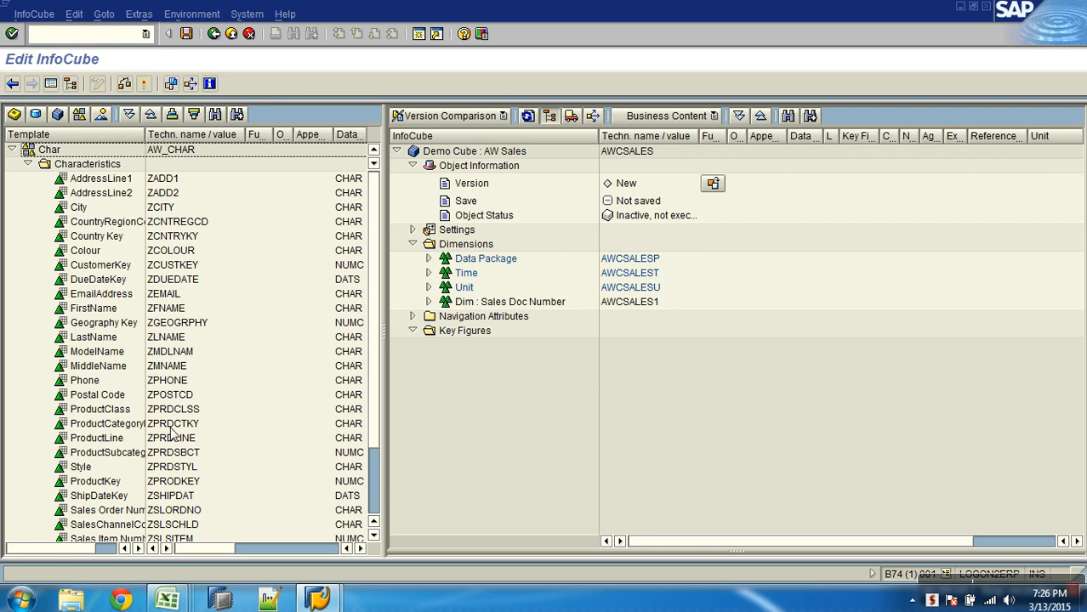
# Assign the Sales Order Number characteristic (ZSLORDNO) to the Sales Doc Number dimension and collapse that dimension.
pyautogui.scroll(-2, 146, 434)
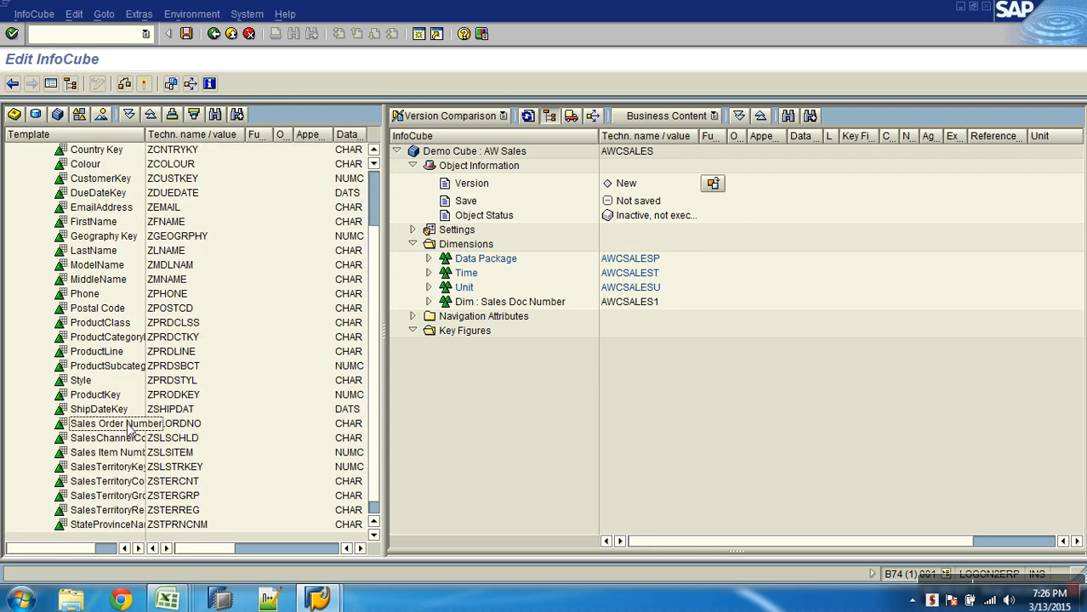
pyautogui.moveTo(192, 431); pyautogui.dragTo(449, 306)
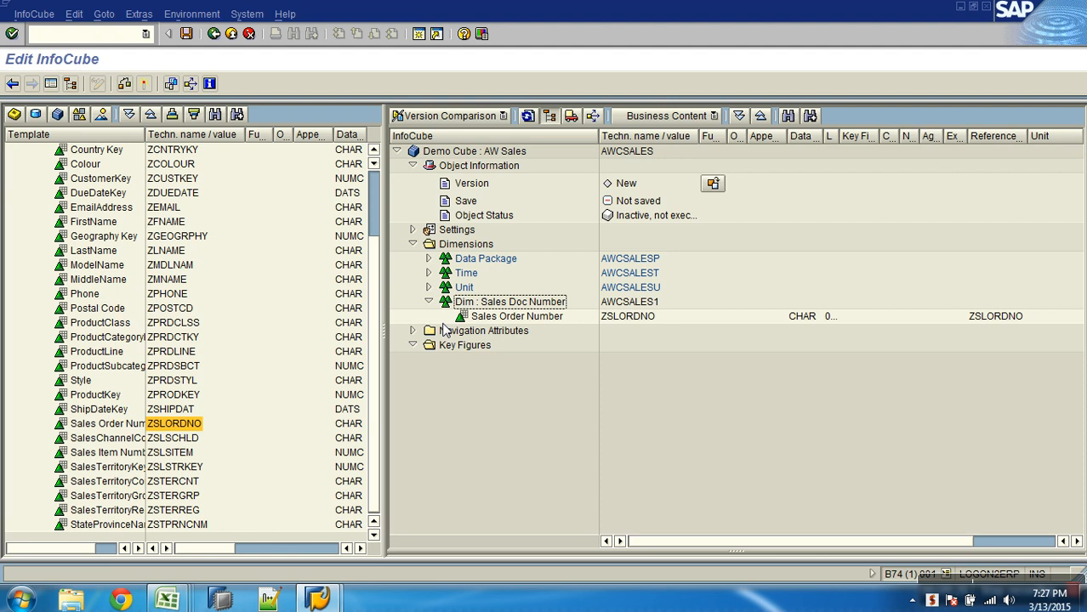
pyautogui.click(515, 304)
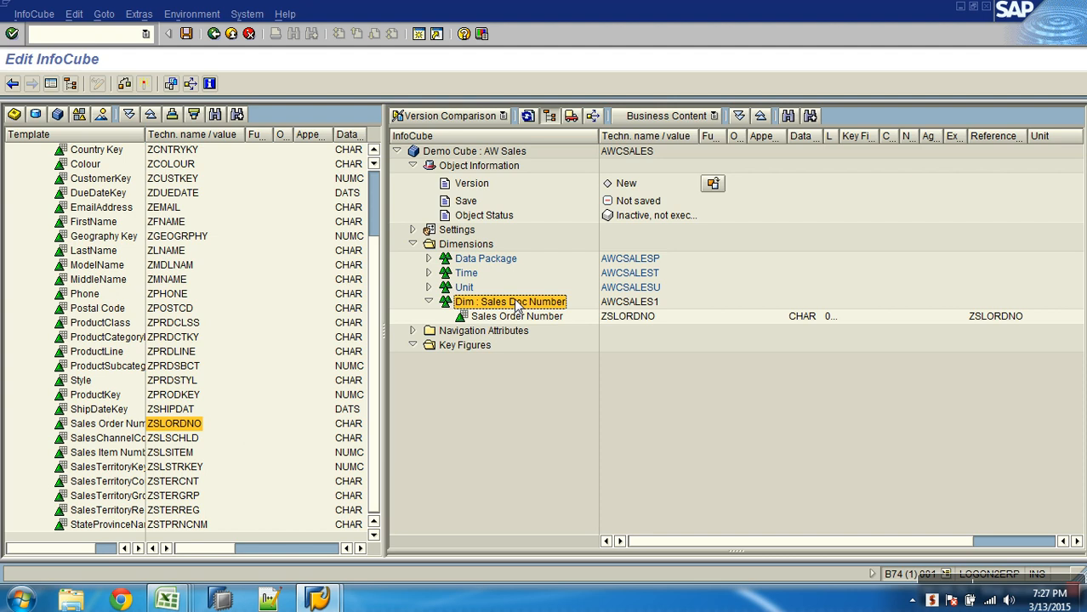
pyautogui.click(429, 302)
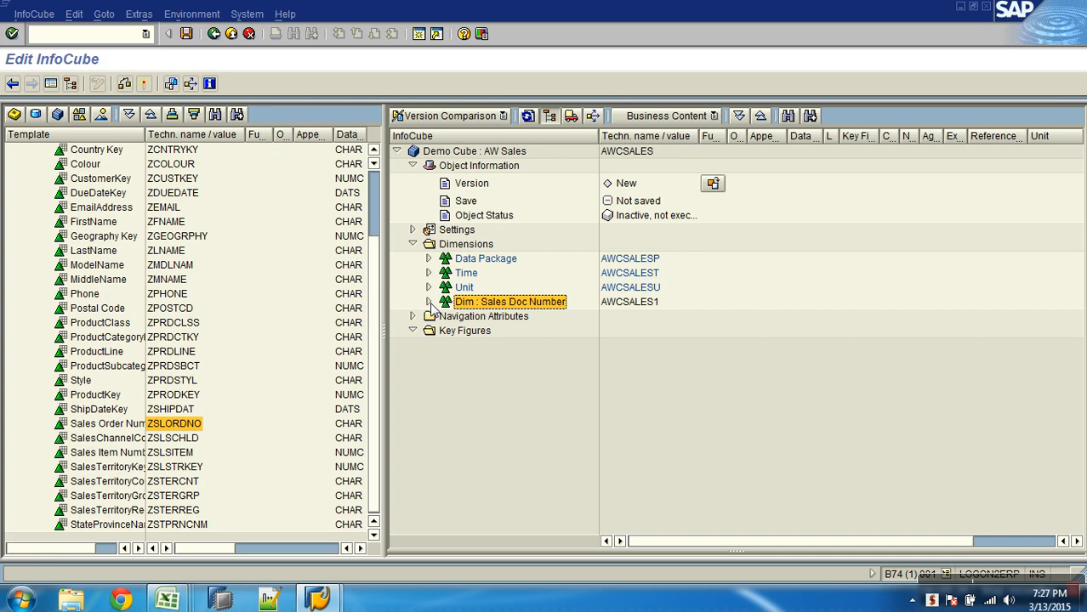
# Copy the products dimension name from the Excel workbook and create a line item dimension described as "Dim : Prudcuts" in the SAP cube.
pyautogui.hotkey('alt', 'Tab')
pyautogui.click(419, 278)
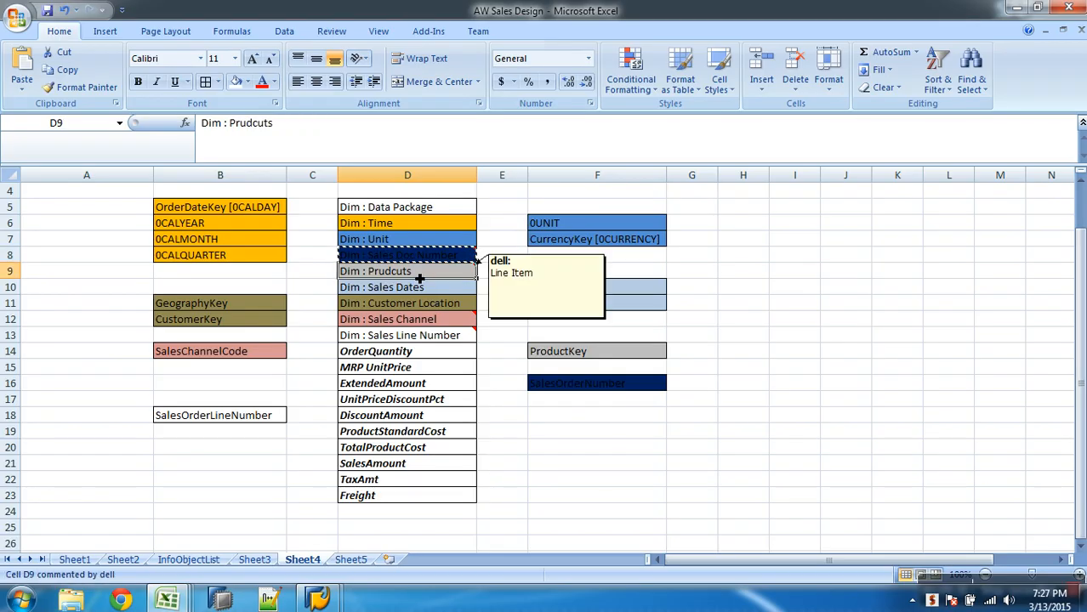
pyautogui.hotkey('alt', 'Tab')
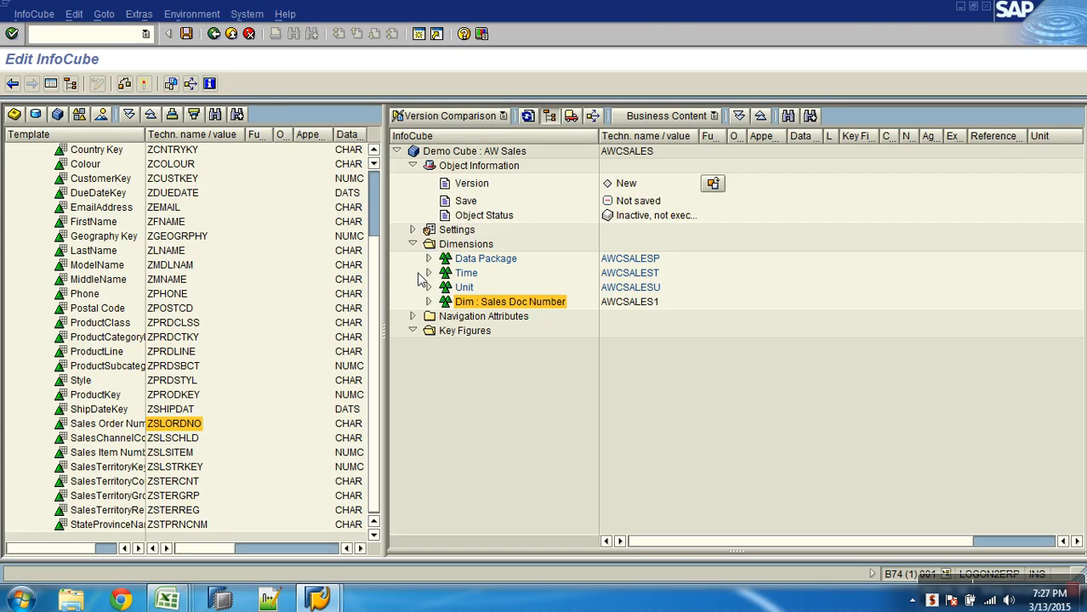
pyautogui.rightClick(467, 245)
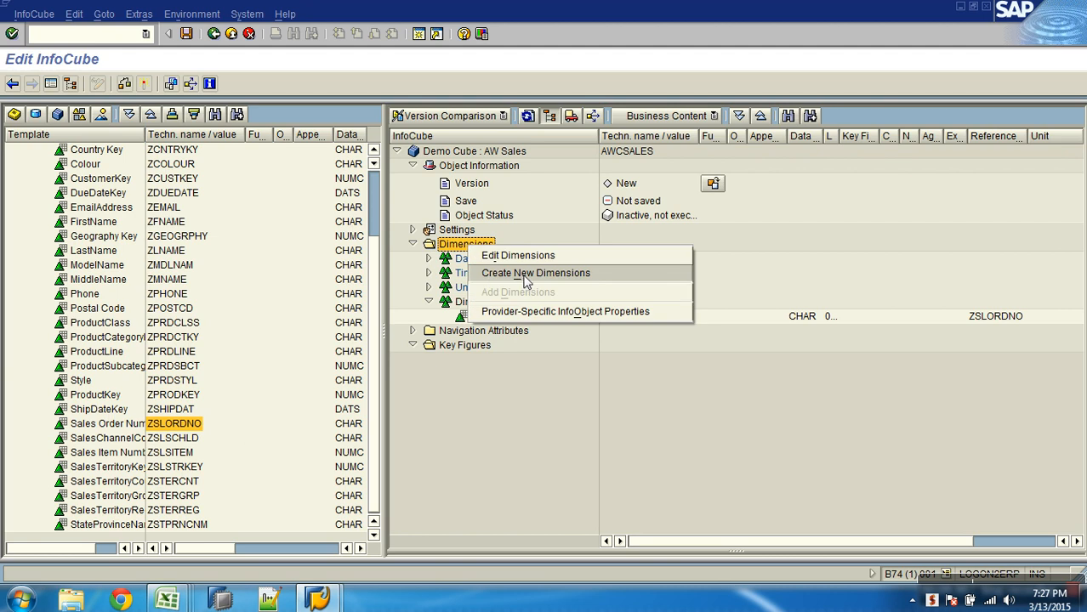
pyautogui.click(525, 275)
pyautogui.moveTo(186, 173); pyautogui.dragTo(82, 175)
pyautogui.write('Dim : Prudcuts')
pyautogui.click(45, 202)
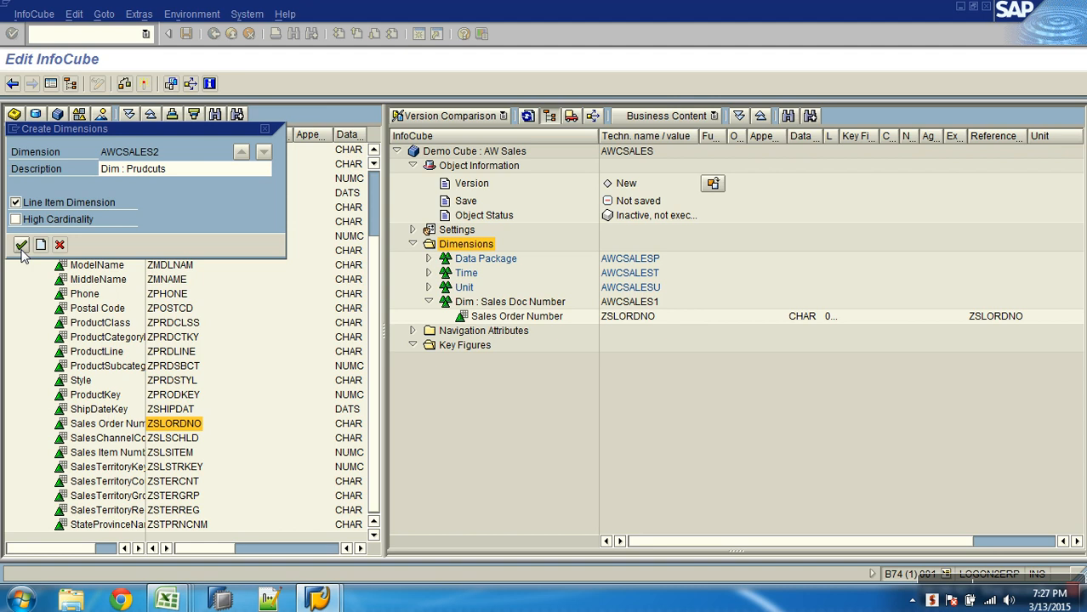
pyautogui.press('Return')
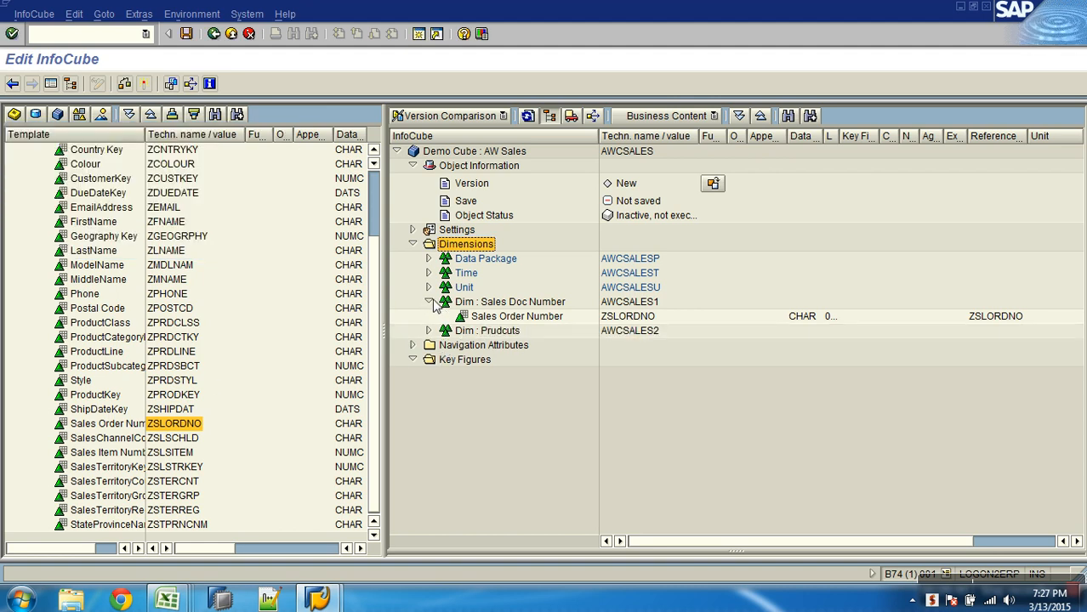
# Assign the ProductKey characteristic (ZPRODKEY) to the Prudcuts dimension, keeping the finished dimensions collapsed.
pyautogui.click(429, 302)
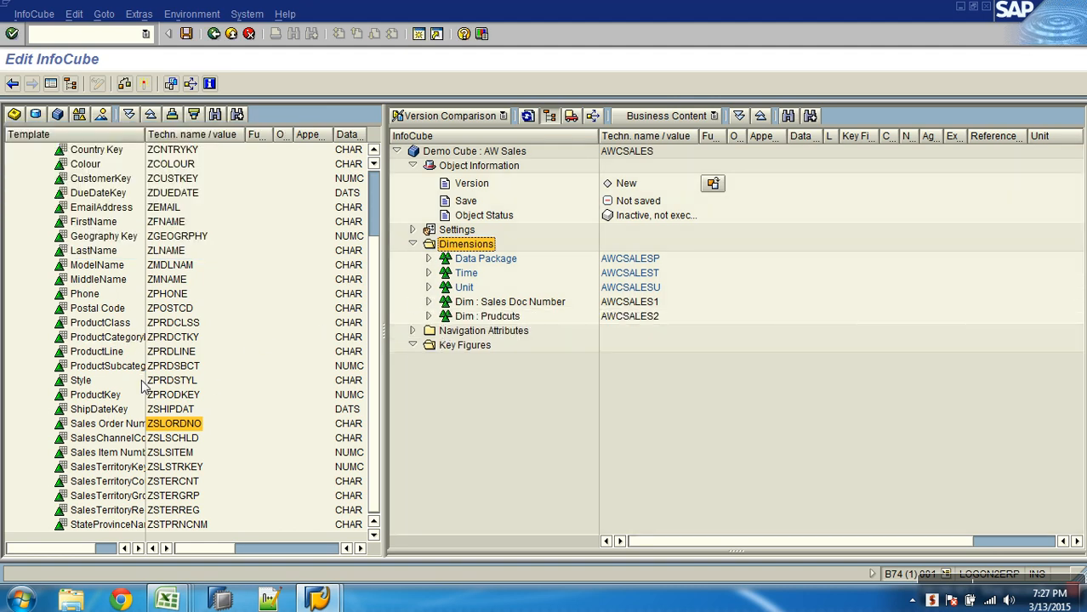
pyautogui.moveTo(118, 400); pyautogui.dragTo(467, 322)
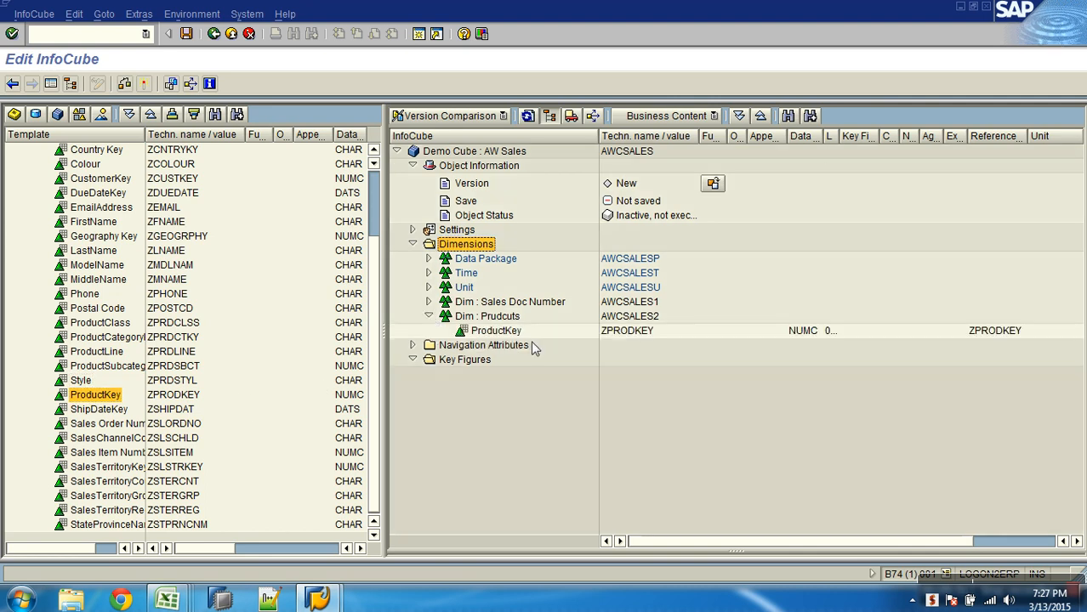
pyautogui.click(429, 316)
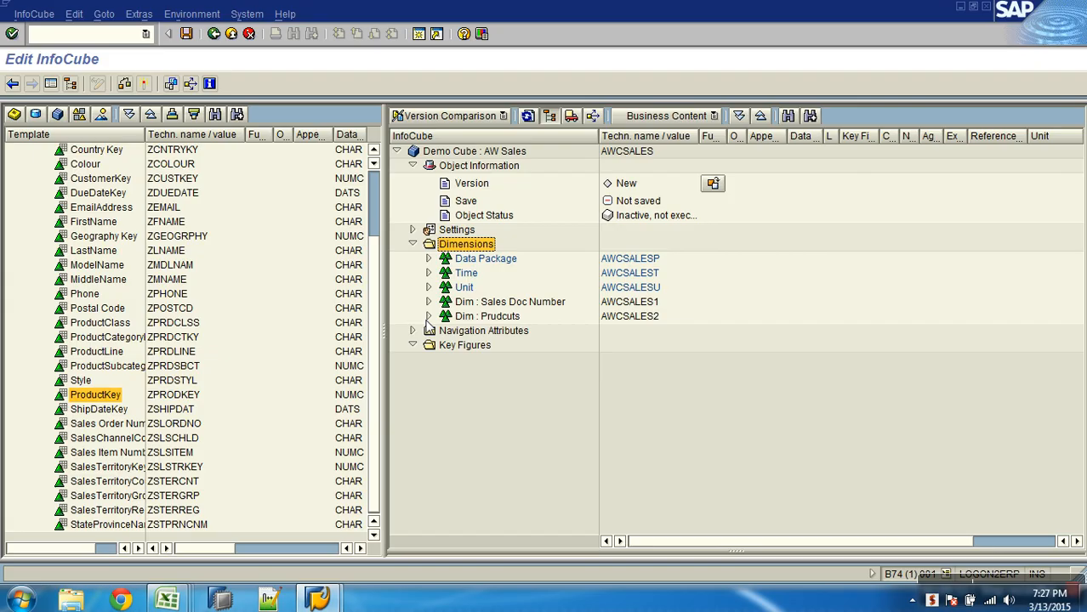
# Copy the Sales Dates dimension name from the Excel workbook and create a dimension described as "Dim : Sales Dates" in the SAP cube.
pyautogui.hotkey('alt', 'Tab')
pyautogui.click(420, 289)
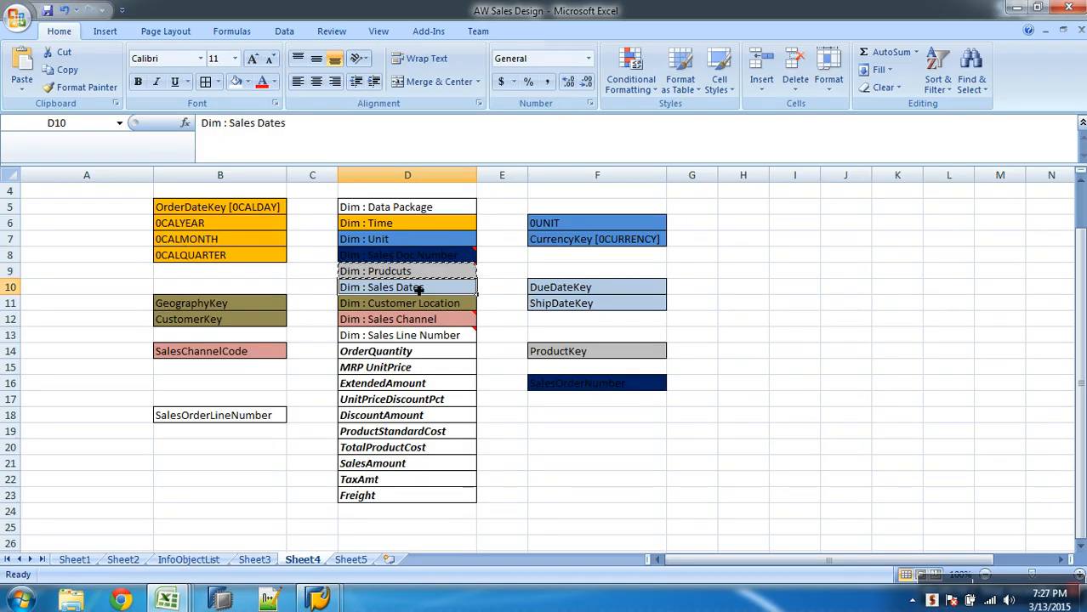
pyautogui.hotkey('alt', 'Tab')
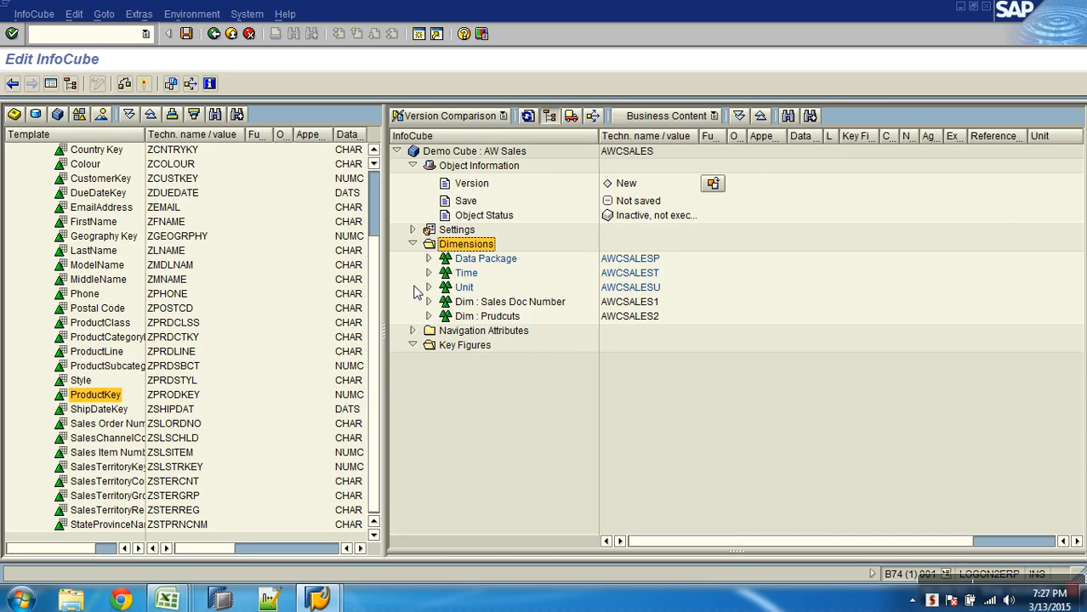
pyautogui.rightClick(475, 251)
pyautogui.click(519, 277)
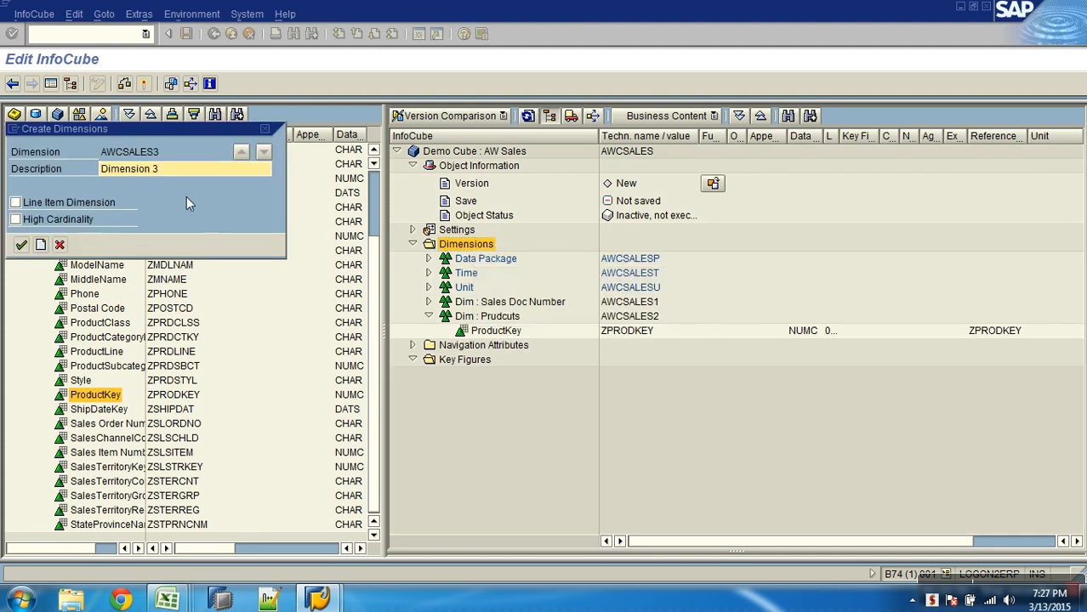
pyautogui.moveTo(174, 169); pyautogui.dragTo(69, 161)
pyautogui.write('Dim : Sales Dates')
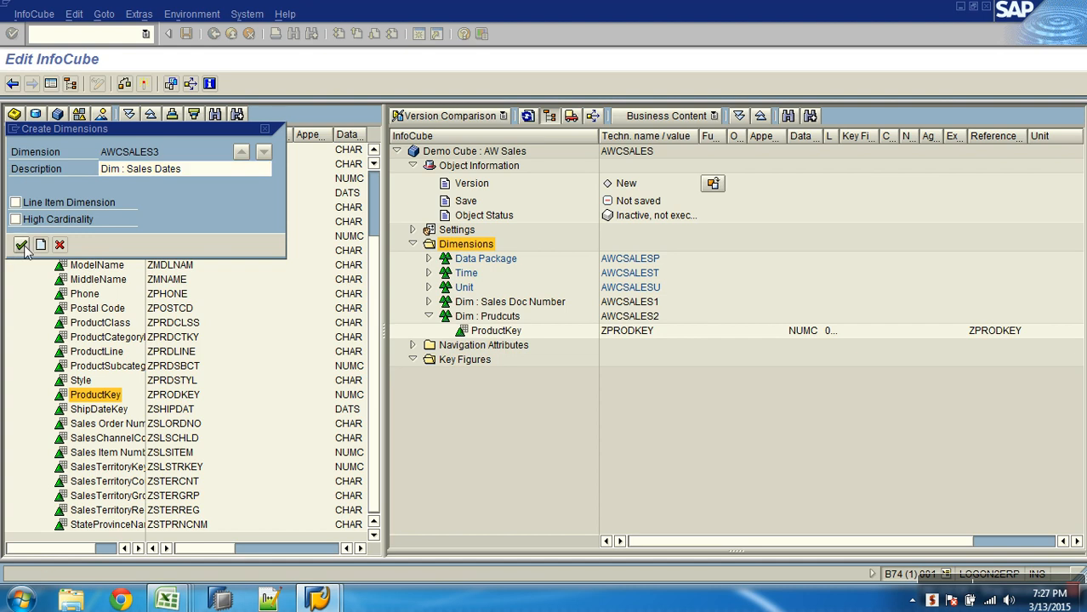
pyautogui.click(22, 247)
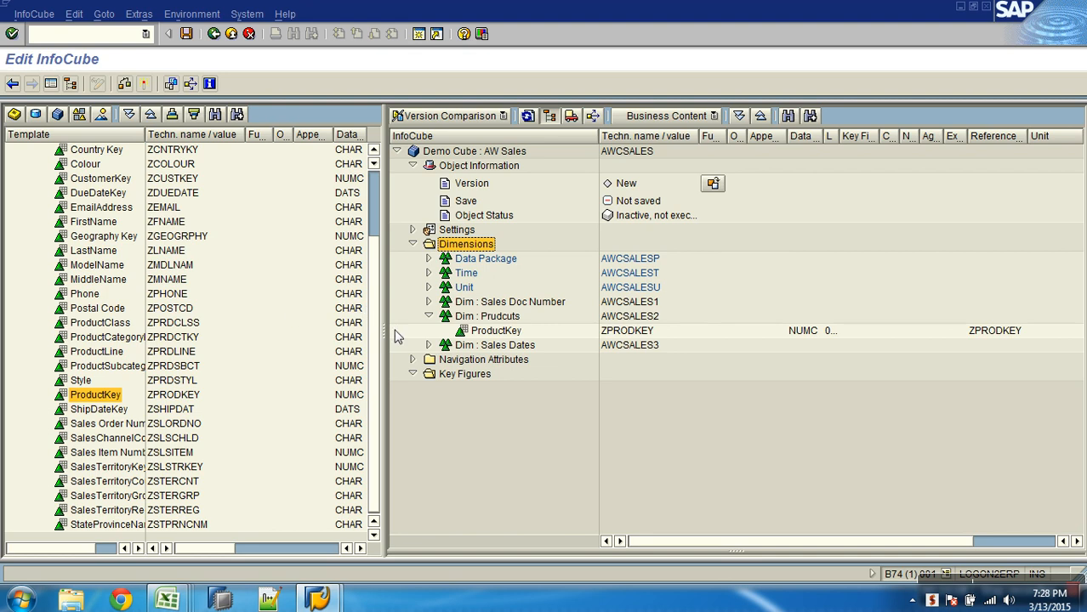
# Assign the ShipDateKey (ZSHIPDAT) and DueDateKey (ZDUEDATE) characteristics together to the Sales Dates dimension.
pyautogui.click(427, 315)
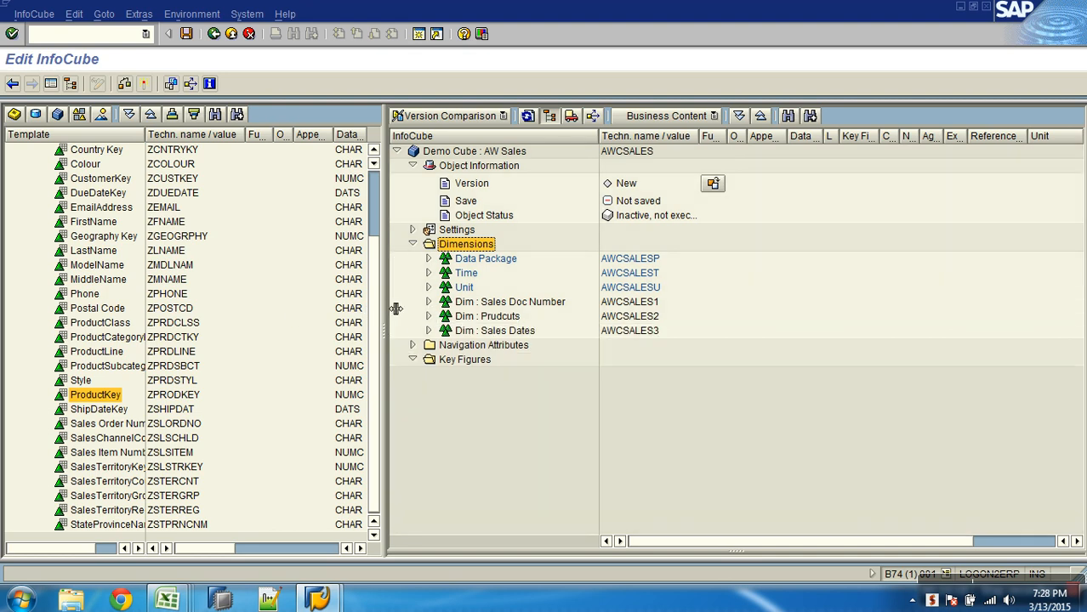
pyautogui.scroll(1, 376, 296)
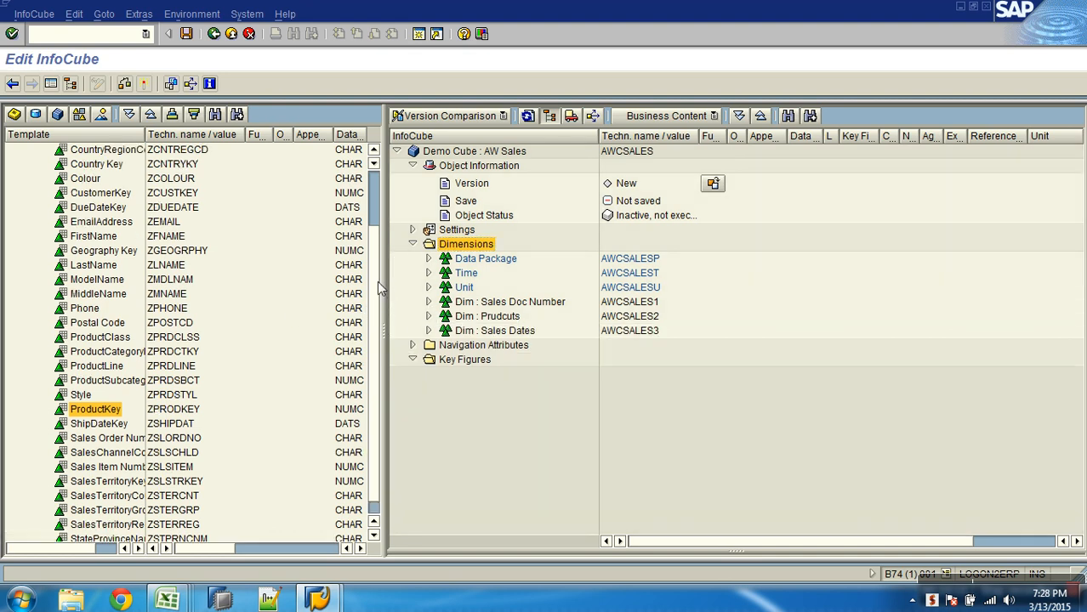
pyautogui.click(103, 424)
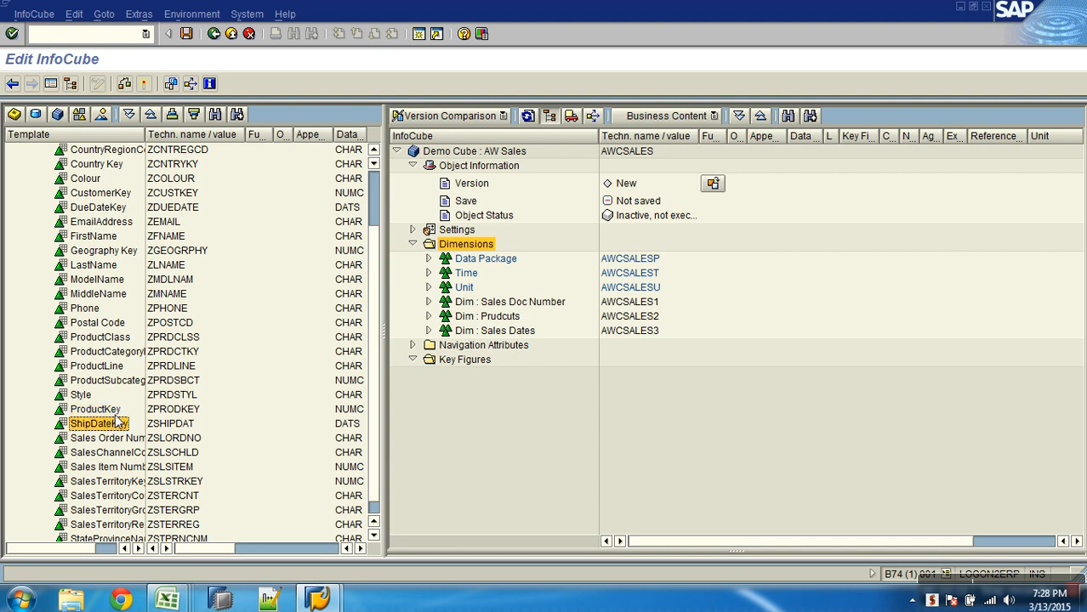
pyautogui.keyDown('ctrl'); pyautogui.click(102, 210); pyautogui.keyUp('ctrl')
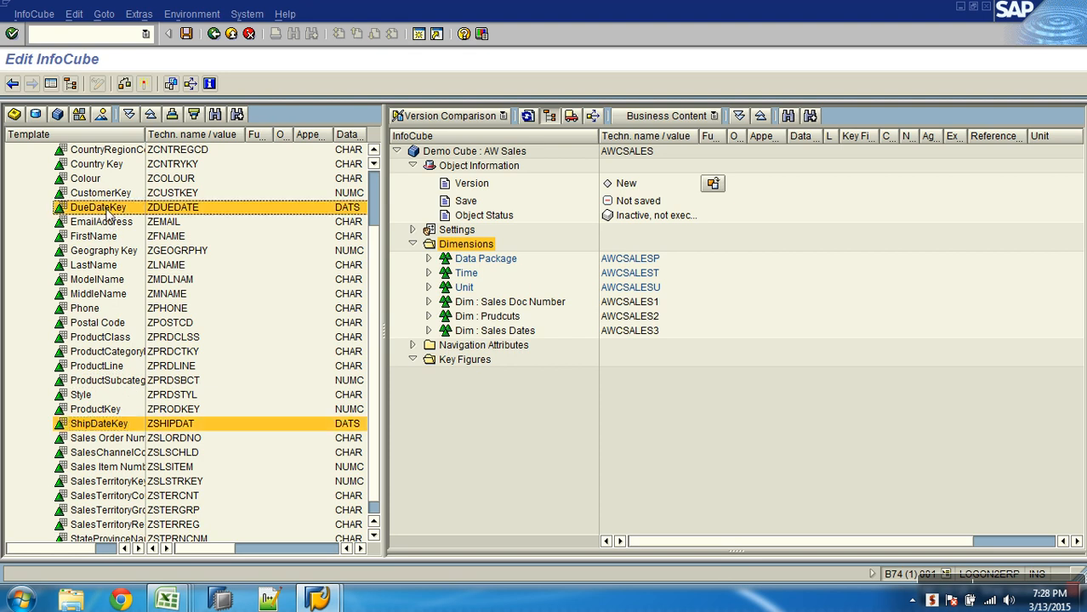
pyautogui.moveTo(119, 220); pyautogui.dragTo(464, 330)
pyautogui.click(429, 331)
pyautogui.click(429, 331)
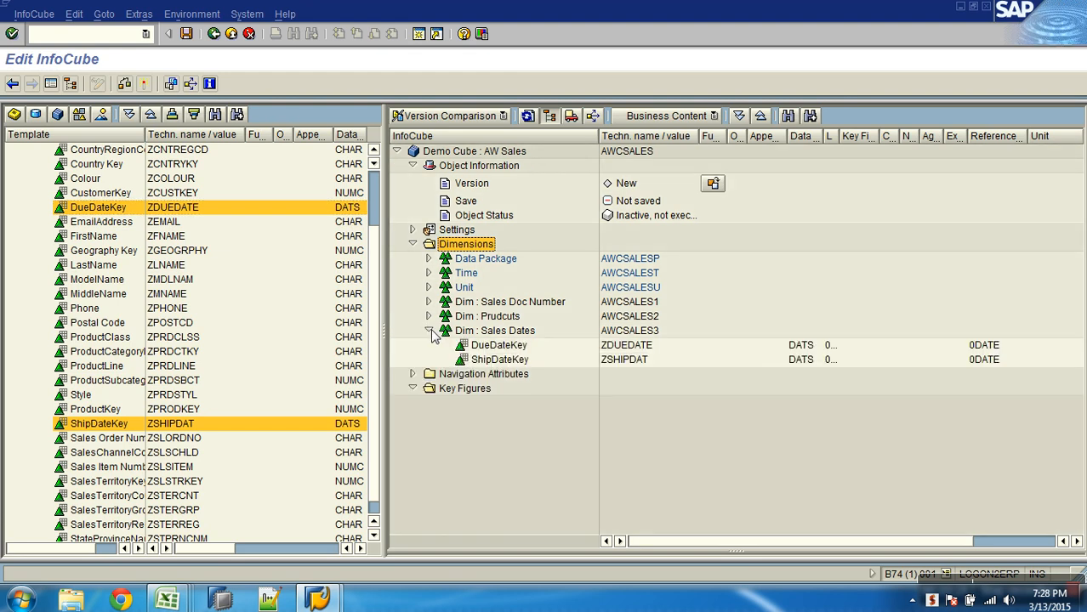
pyautogui.click(430, 330)
# Copy the Customer Location dimension name from the Excel workbook and create a dimension described as "Dim : Customer Location" in the SAP cube.
pyautogui.hotkey('alt', 'Tab')
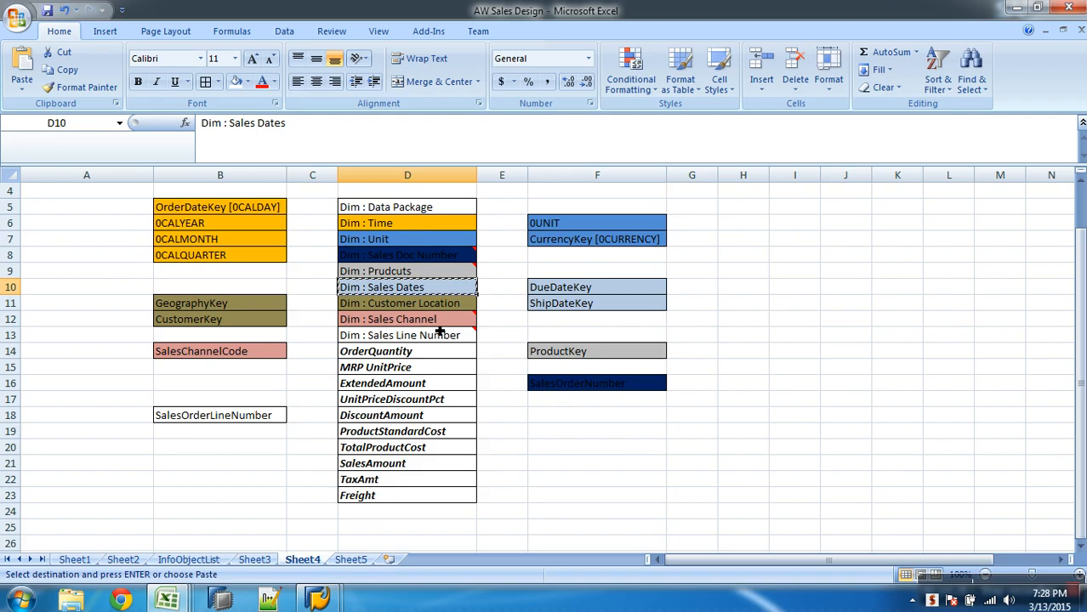
pyautogui.click(426, 304)
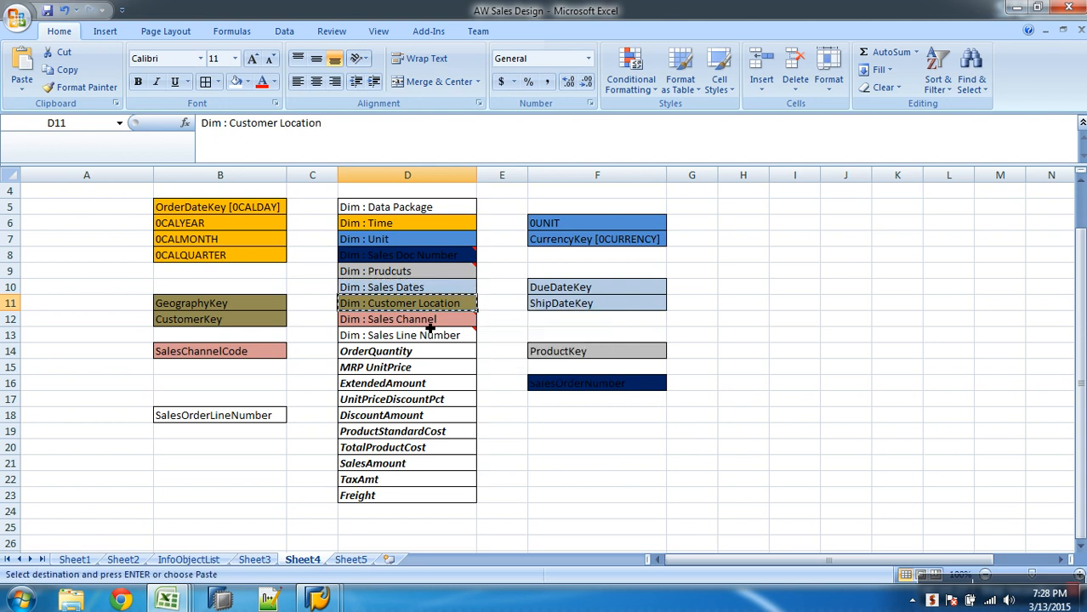
pyautogui.hotkey('alt', 'Tab')
pyautogui.rightClick(466, 244)
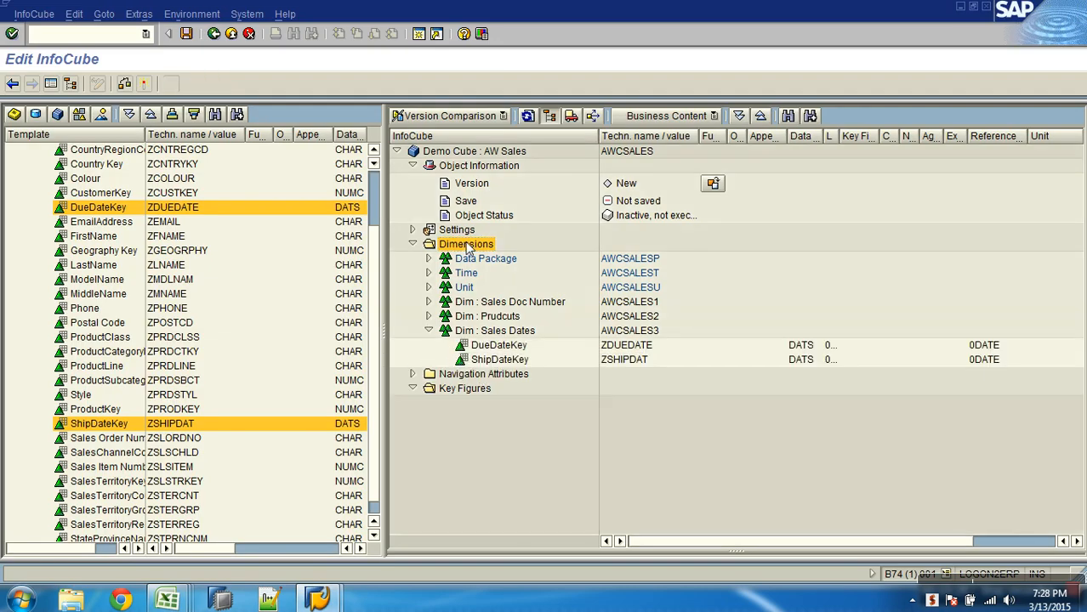
pyautogui.click(517, 269)
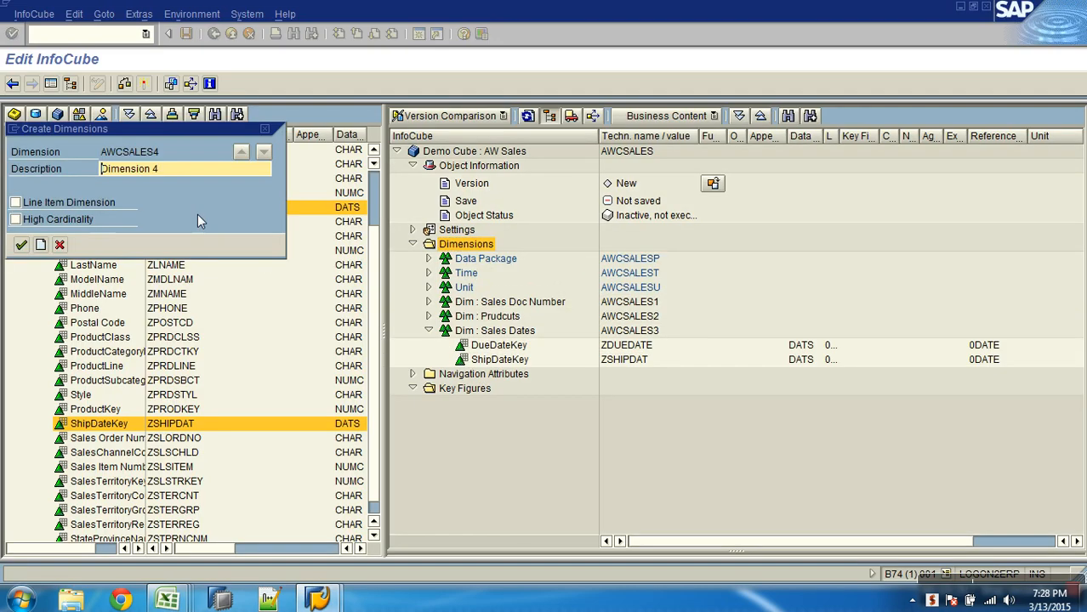
pyautogui.click(125, 170)
pyautogui.moveTo(207, 179); pyautogui.dragTo(93, 173)
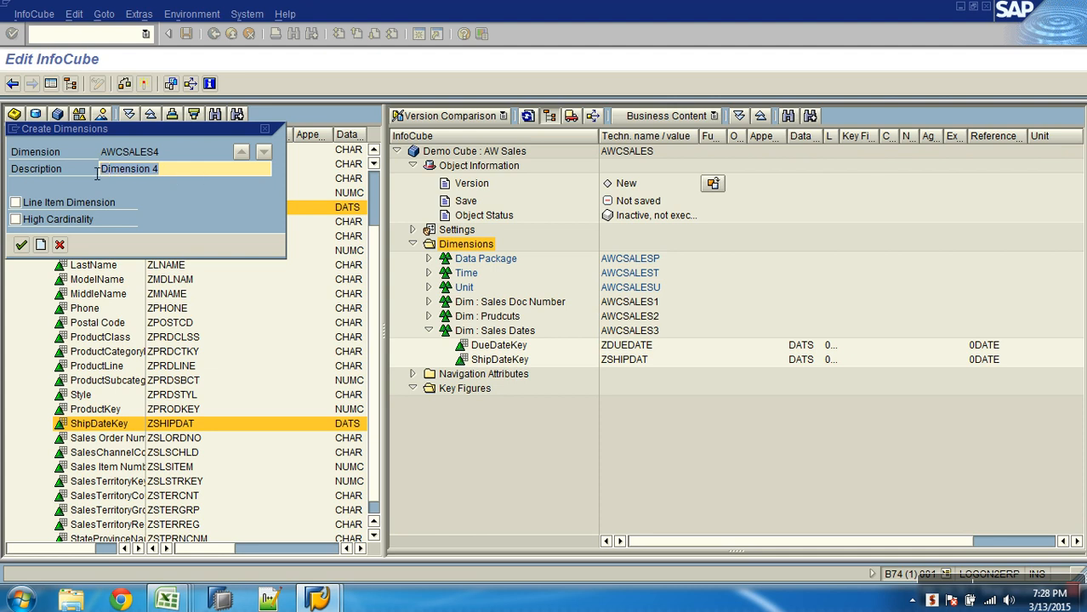
pyautogui.write('Dim : Customer Location')
pyautogui.click(23, 245)
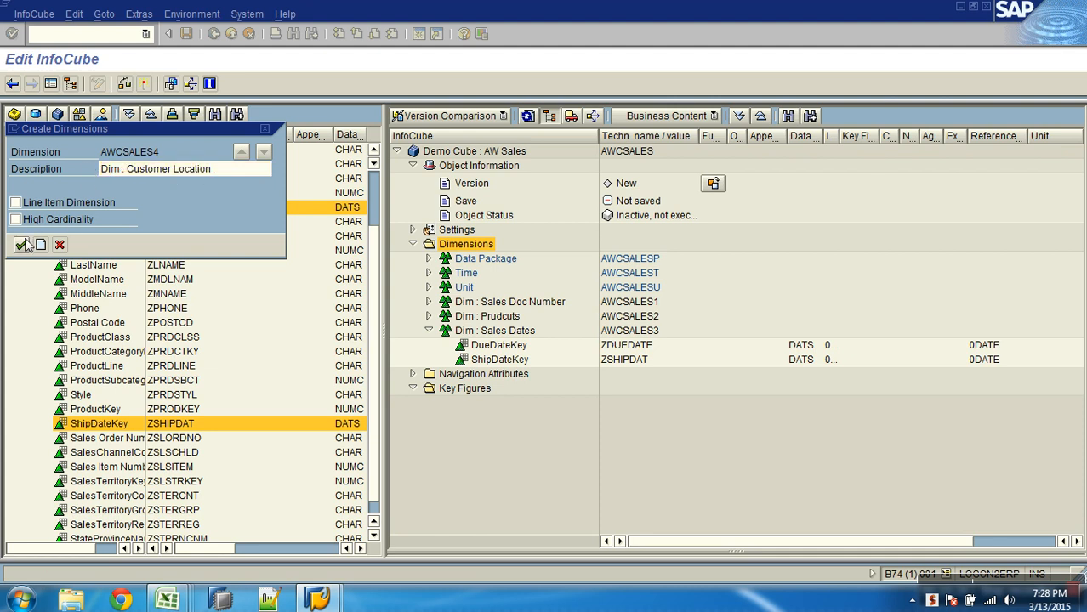
# Check the Customer Location keys in the workbook and assign CustomerKey (ZCUSTKEY) and Geography Key (ZGEOGRPHY) to that dimension in SAP.
pyautogui.click(429, 330)
pyautogui.click(429, 344)
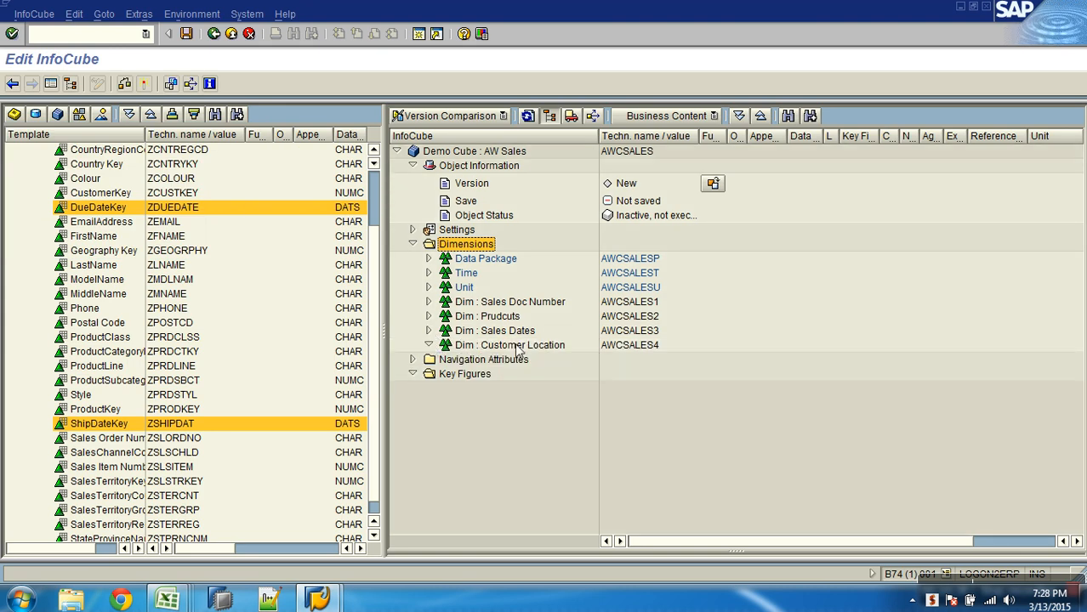
pyautogui.click(100, 212)
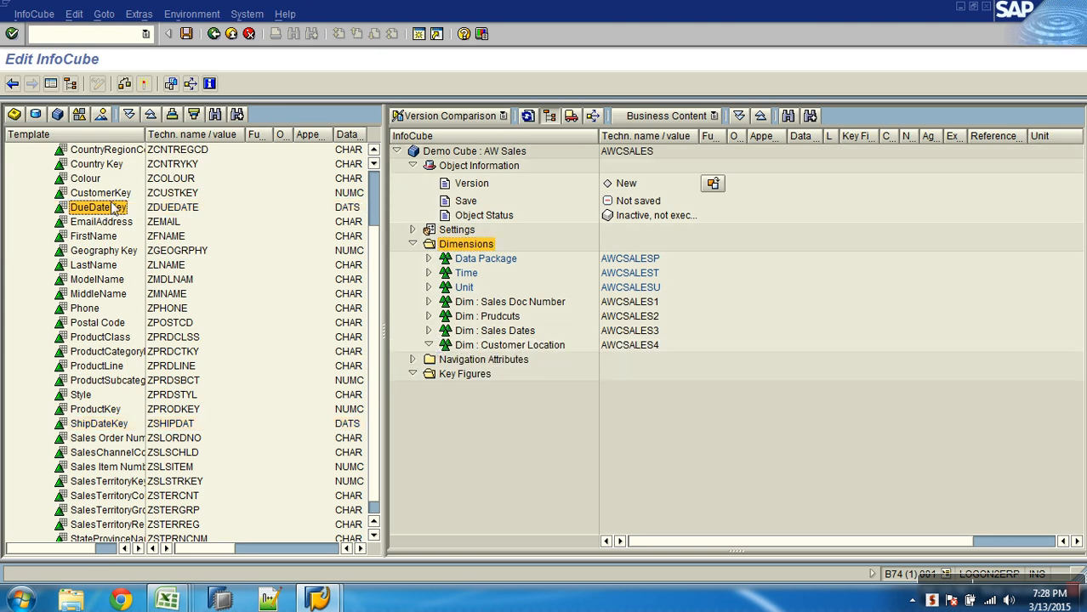
pyautogui.hotkey('alt', 'Tab')
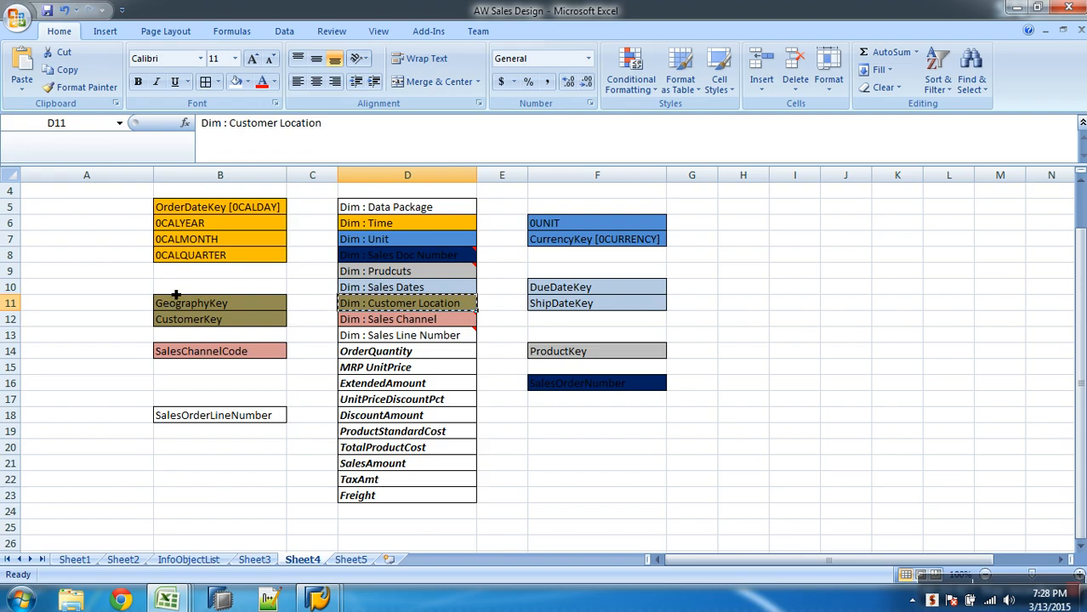
pyautogui.click(214, 320)
pyautogui.hotkey('alt', 'Tab')
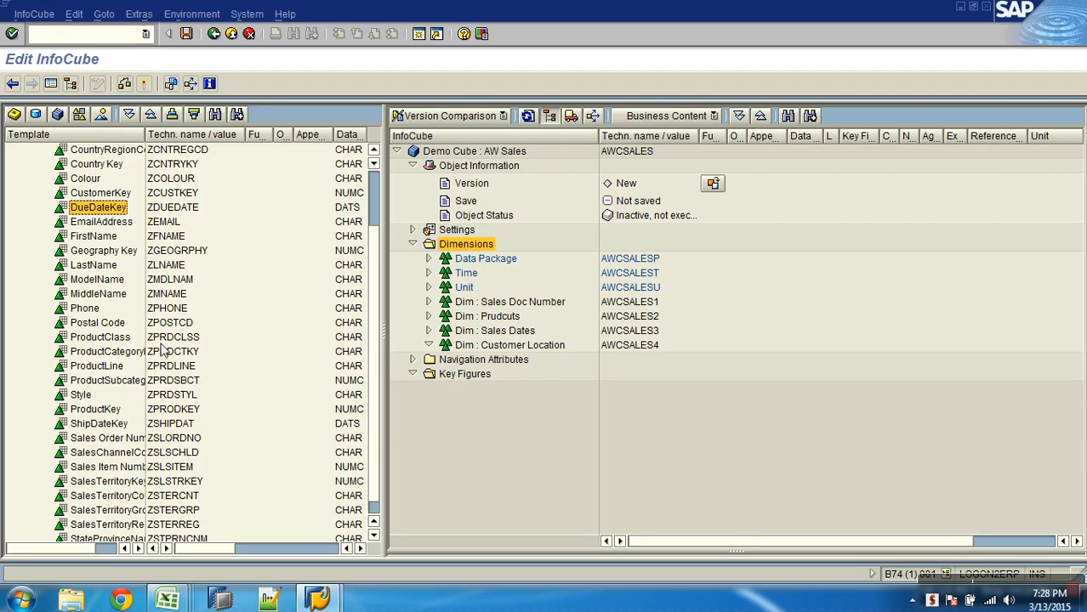
pyautogui.scroll(2, 166, 347)
pyautogui.click(98, 266)
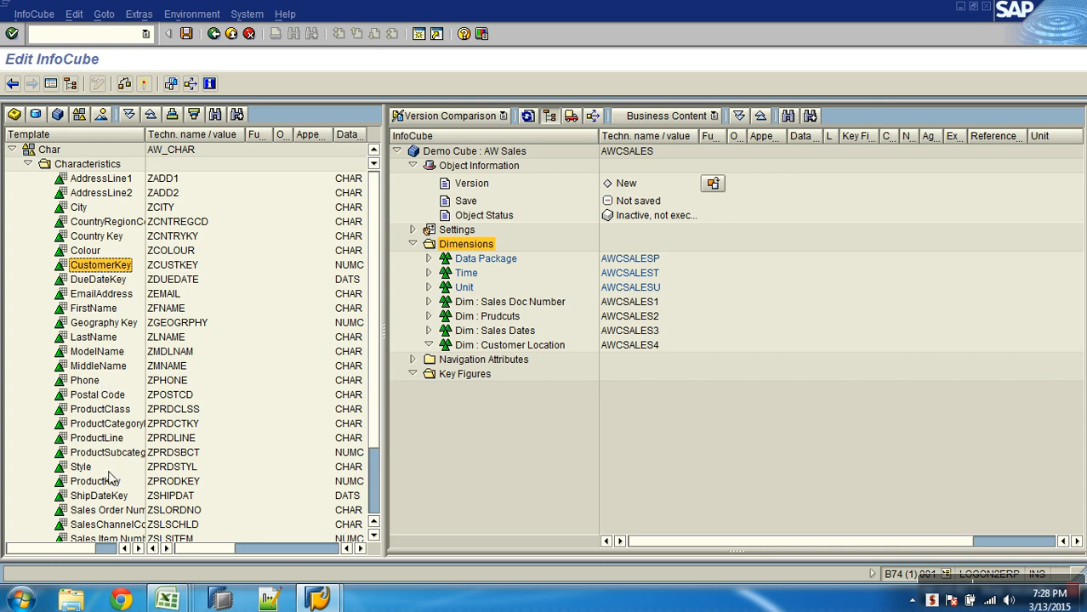
pyautogui.keyDown('ctrl'); pyautogui.click(108, 328); pyautogui.keyUp('ctrl')
pyautogui.moveTo(107, 323); pyautogui.dragTo(469, 350)
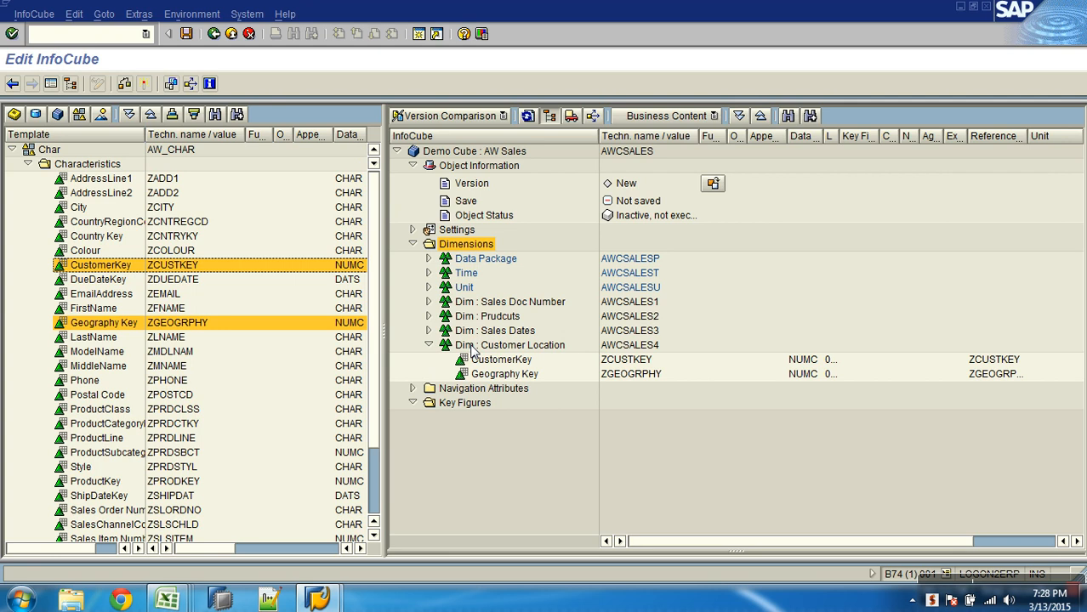
pyautogui.click(651, 348)
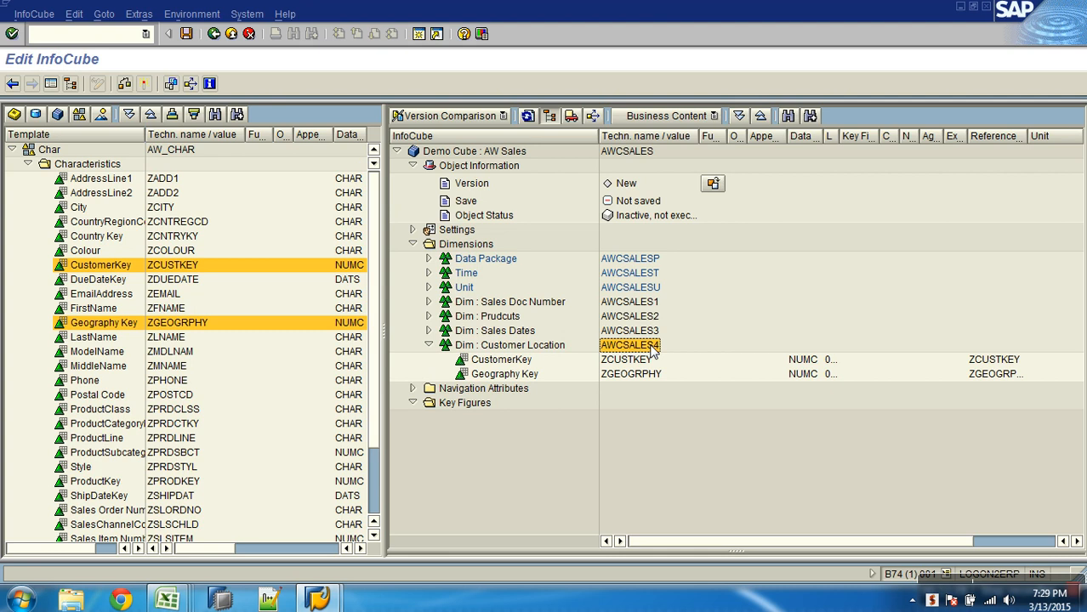
pyautogui.click(428, 347)
# Copy the Sales Channel dimension name from the Excel workbook and create a line item dimension described as "Dim : Sales Channel" in the SAP cube.
pyautogui.hotkey('alt', 'Tab')
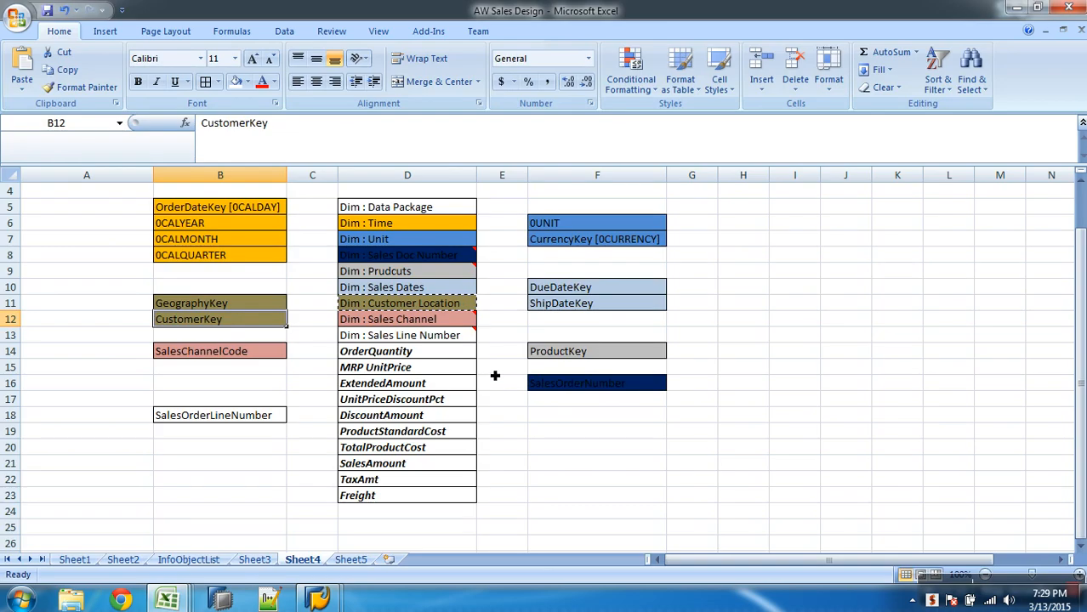
pyautogui.click(440, 319)
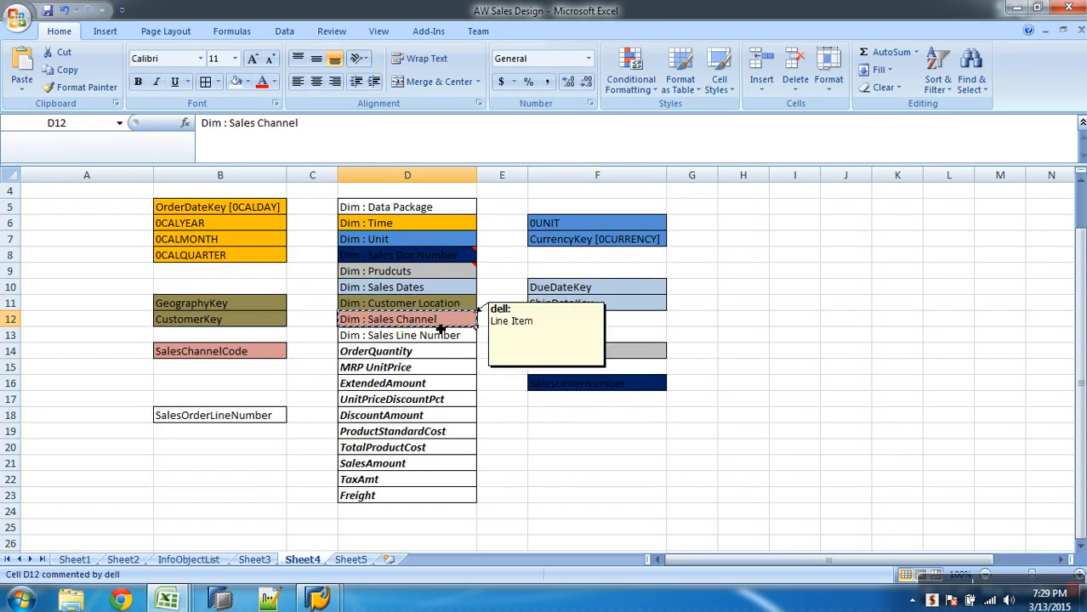
pyautogui.hotkey('alt', 'Tab')
pyautogui.click(468, 245)
pyautogui.rightClick(468, 245)
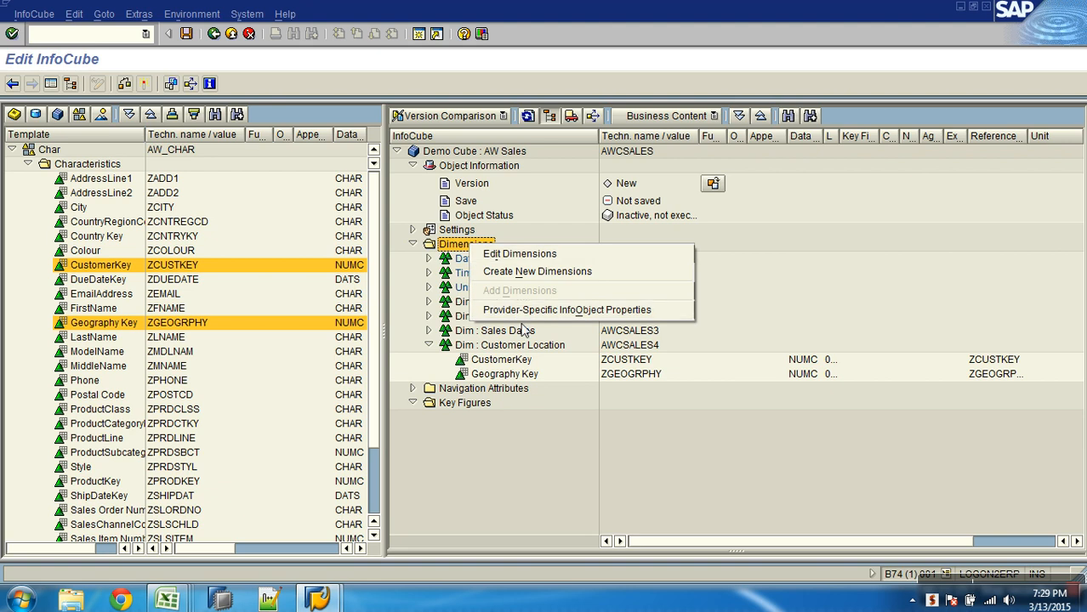
pyautogui.click(541, 272)
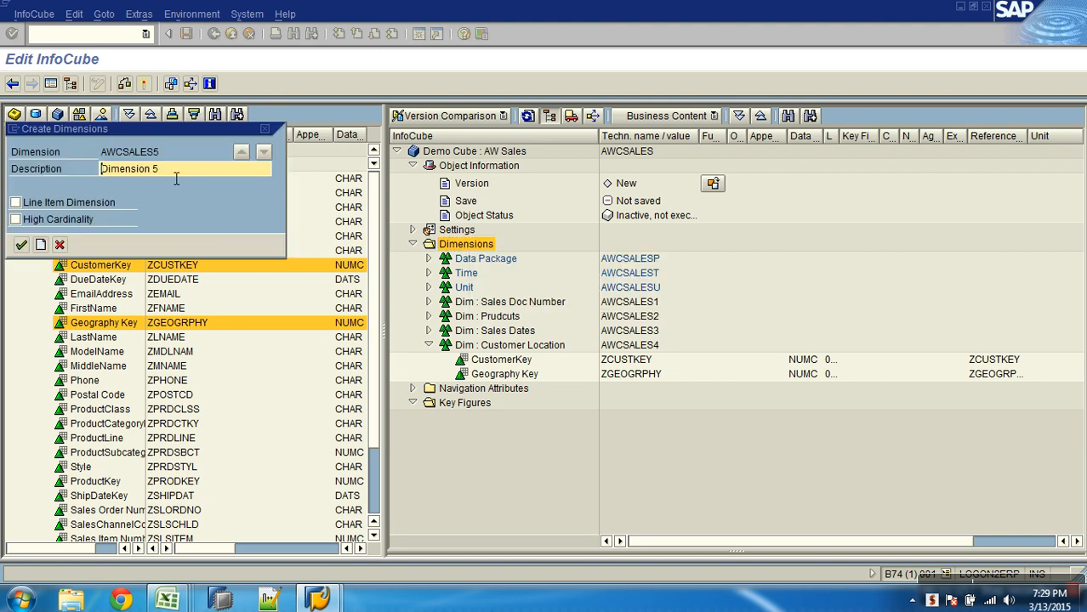
pyautogui.write('Dim : Sales Channel')
pyautogui.click(56, 204)
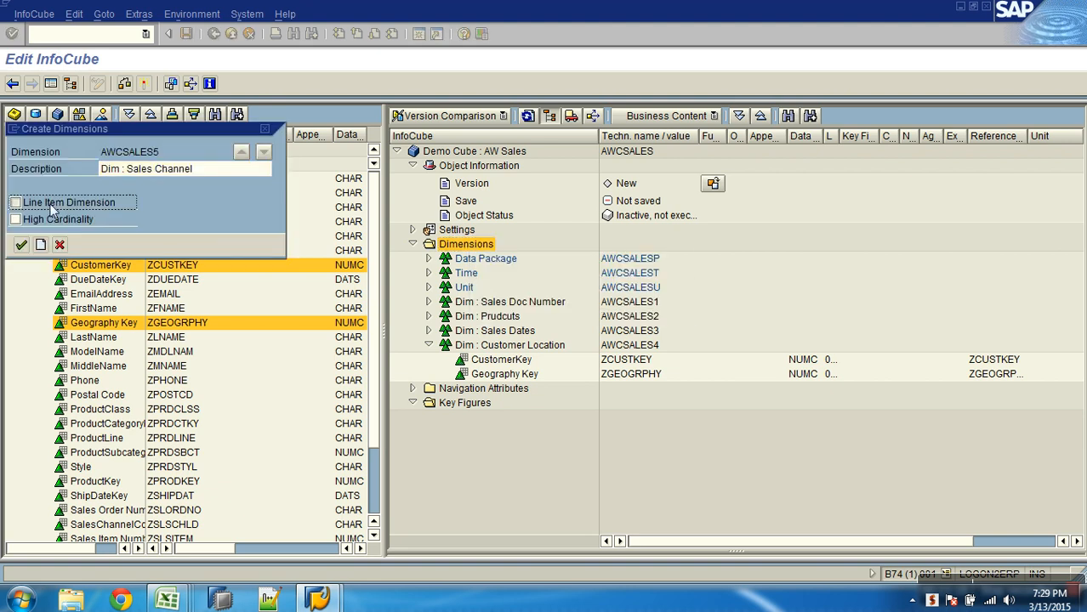
pyautogui.click(23, 245)
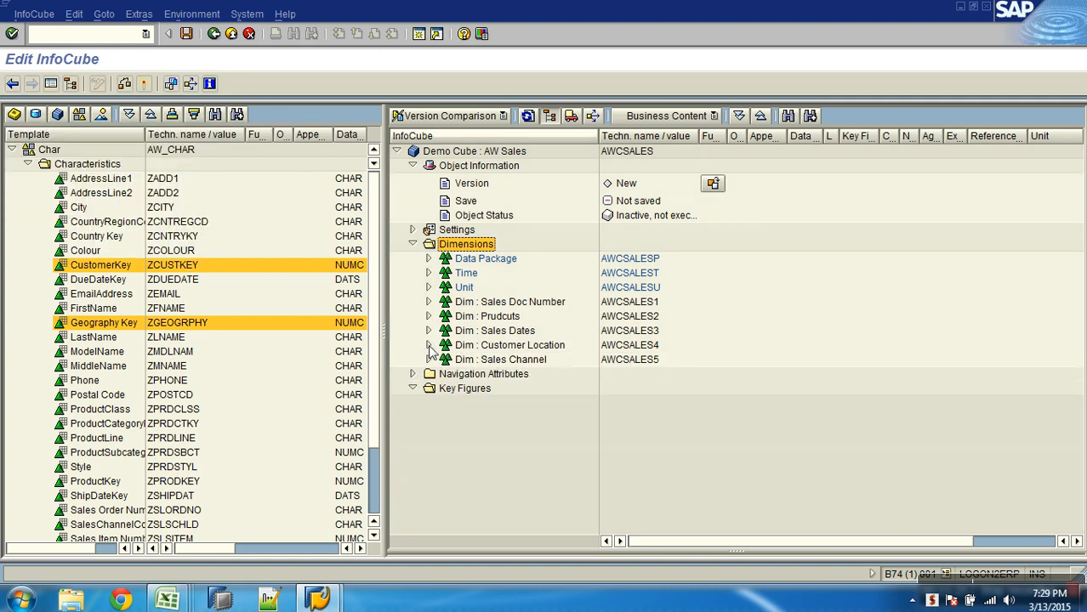
# Assign the SalesChannelCode characteristic (ZSLSCHLD) from the template to the Sales Channel dimension.
pyautogui.click(123, 267)
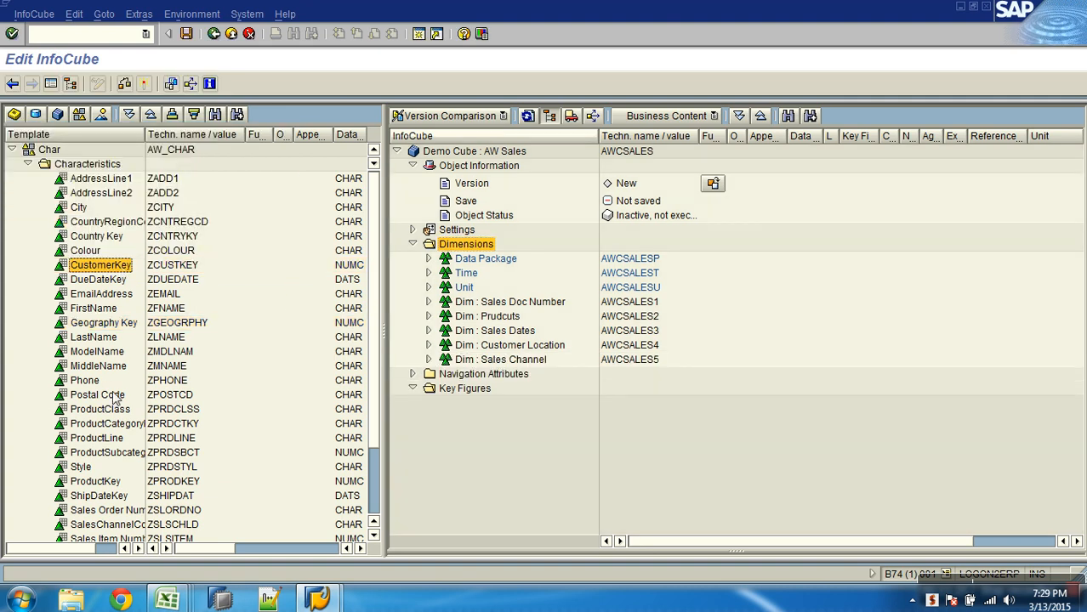
pyautogui.scroll(-2, 116, 398)
pyautogui.scroll(-1, 143, 461)
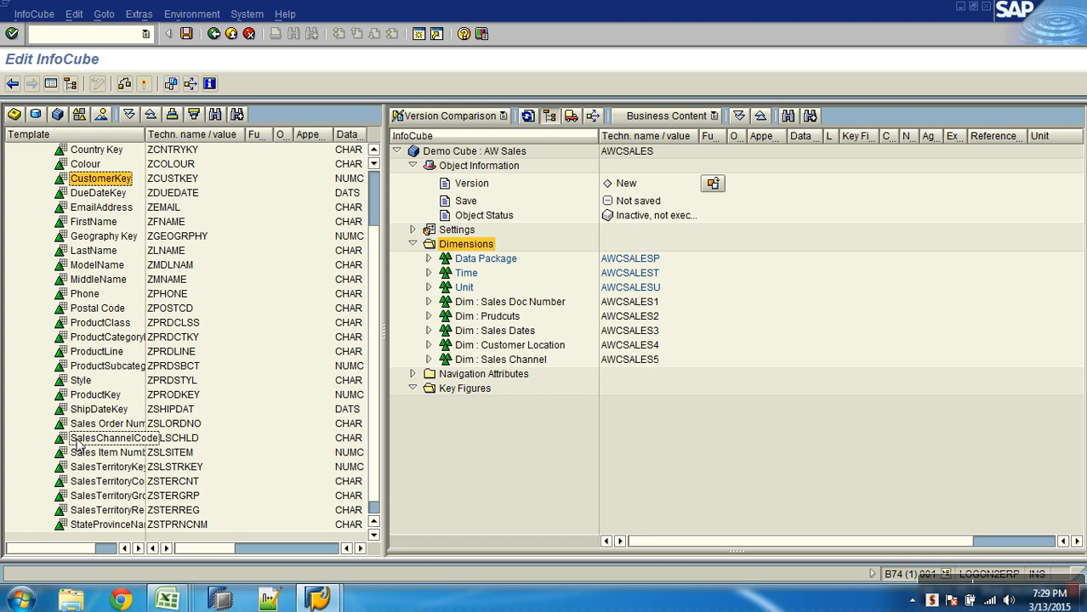
pyautogui.moveTo(113, 442); pyautogui.dragTo(508, 364)
# Copy the Sales Line Number dimension name from the Excel workbook and create a dimension described as "Dim : Sales Line Number" in the SAP cube.
pyautogui.hotkey('alt', 'Tab')
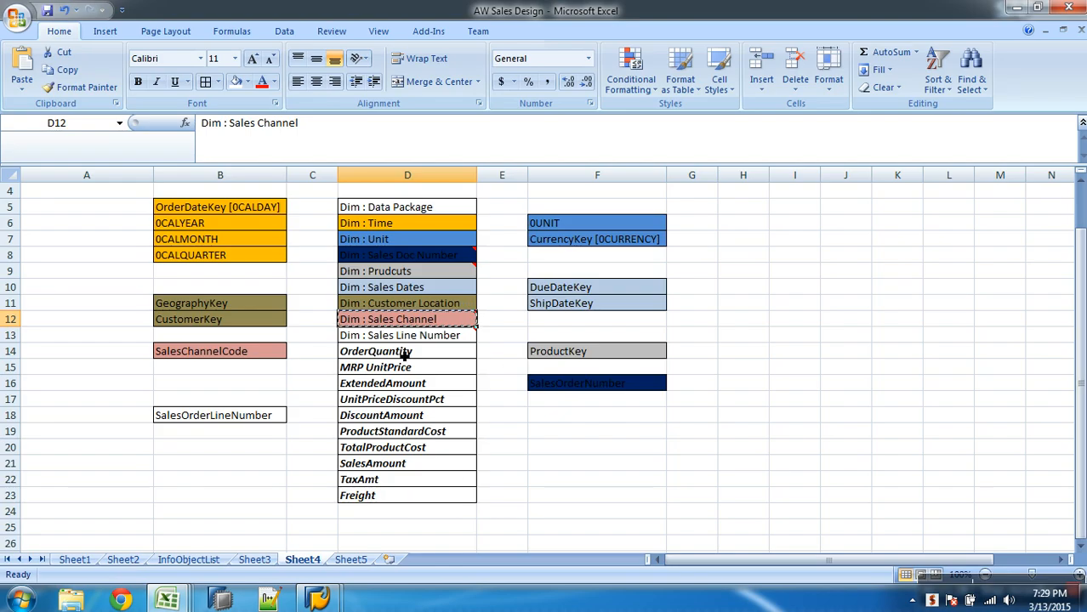
pyautogui.click(411, 342)
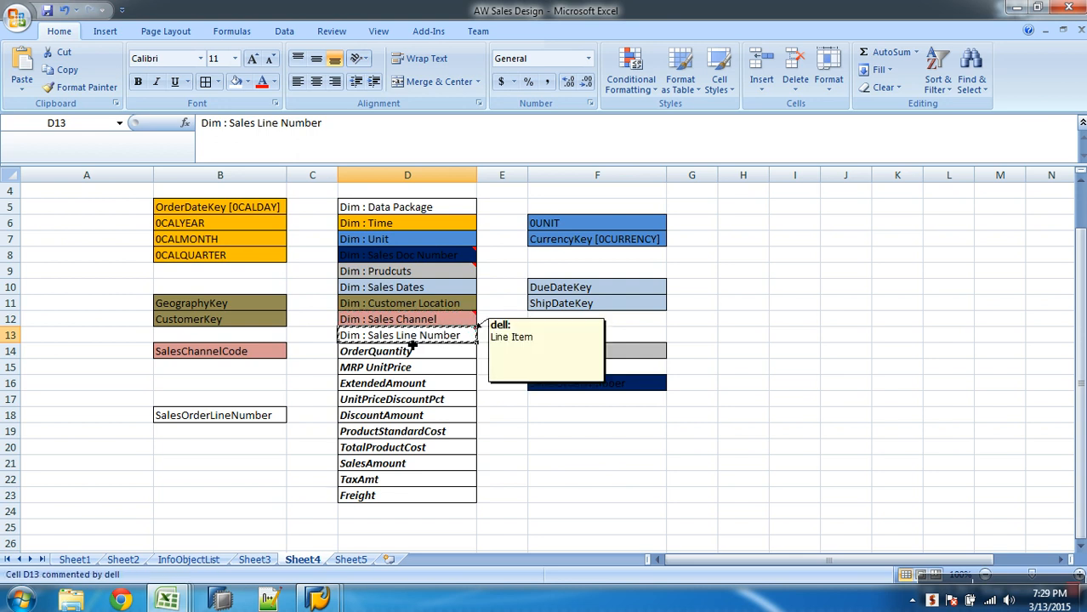
pyautogui.hotkey('alt', 'Tab')
pyautogui.rightClick(474, 247)
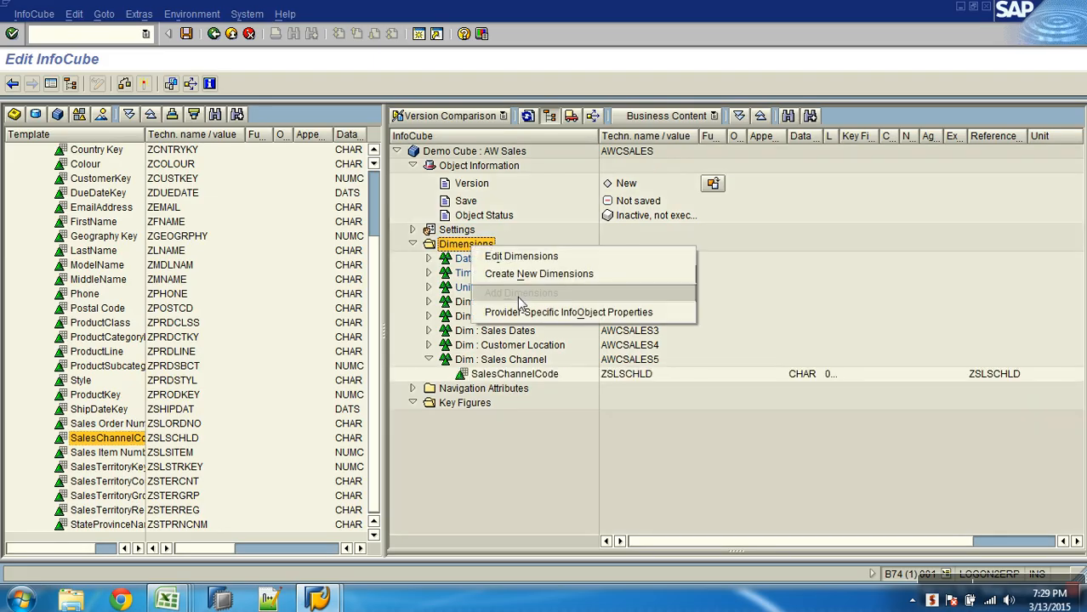
pyautogui.click(534, 278)
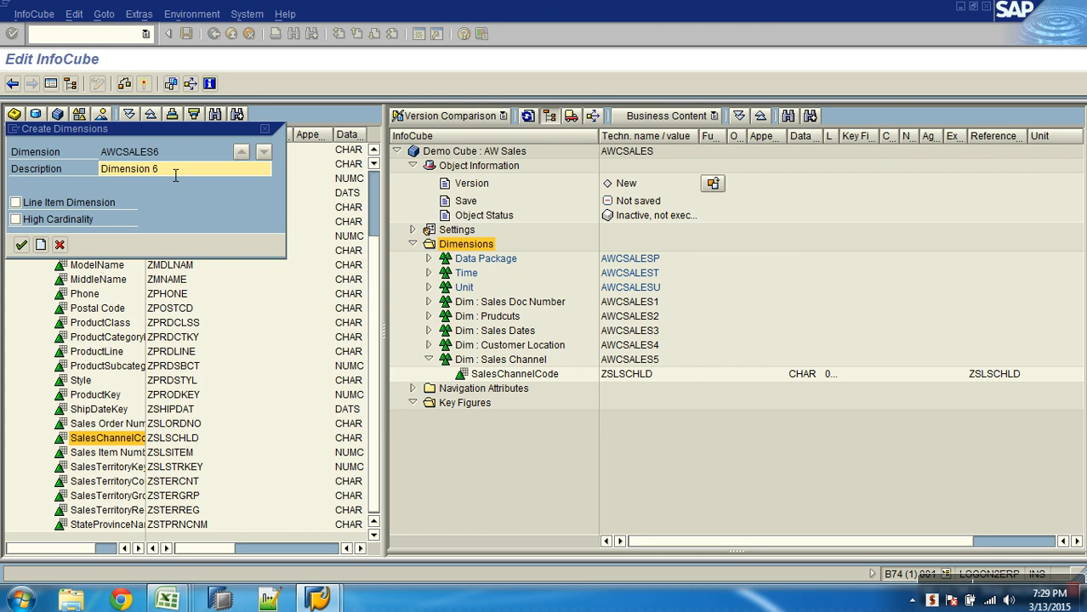
pyautogui.write('Dim : Sales Line Number')
pyautogui.click(21, 245)
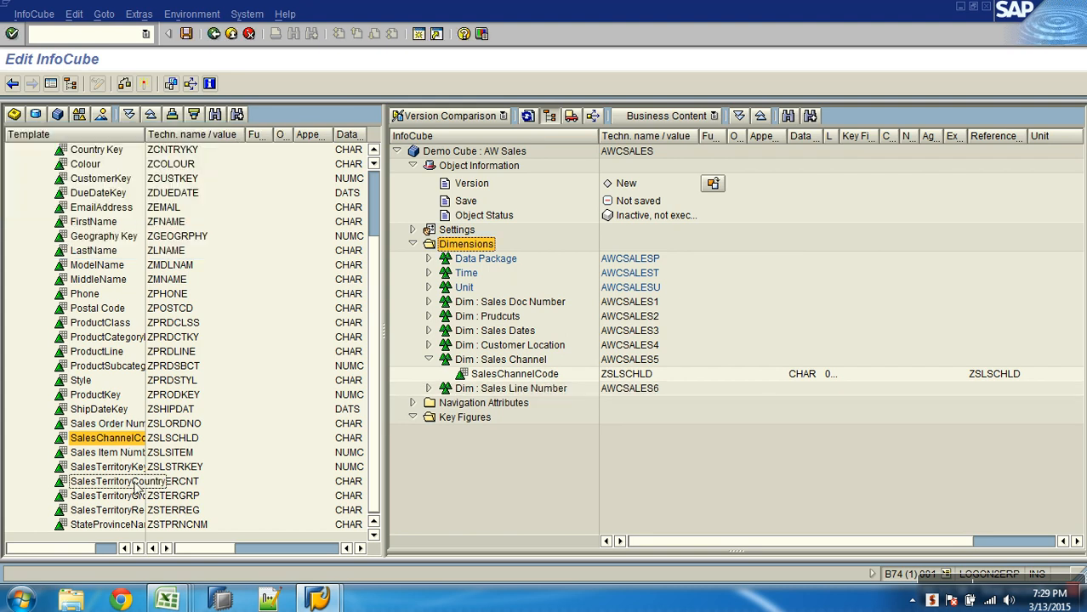
# Set the Sales Line Number dimension as a line item dimension and assign the Sales Item Number characteristic (ZSLSITEM) to it.
pyautogui.rightClick(494, 388)
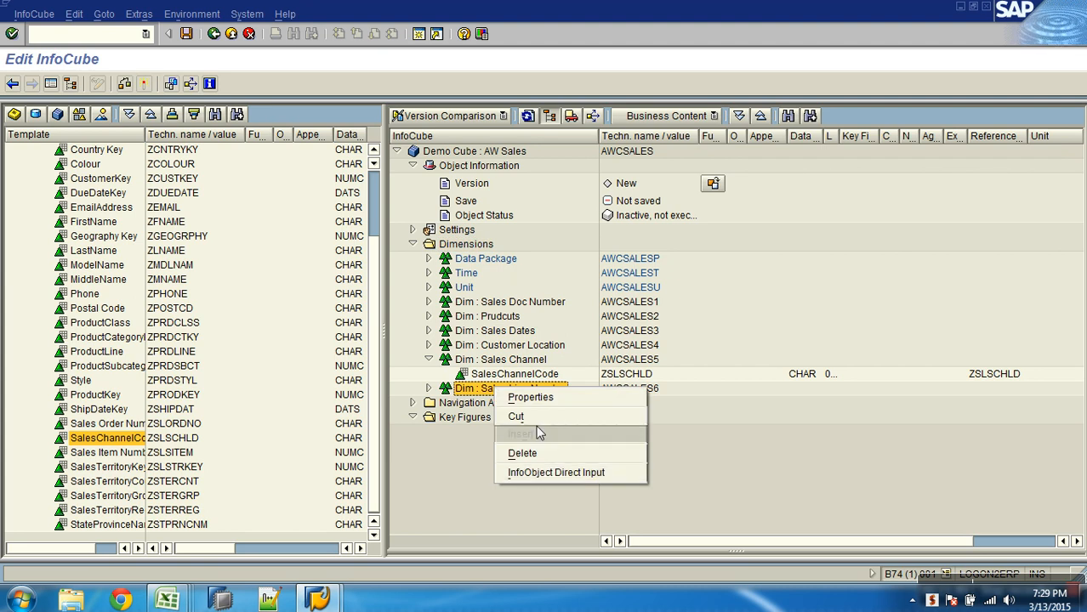
pyautogui.click(534, 398)
pyautogui.click(65, 205)
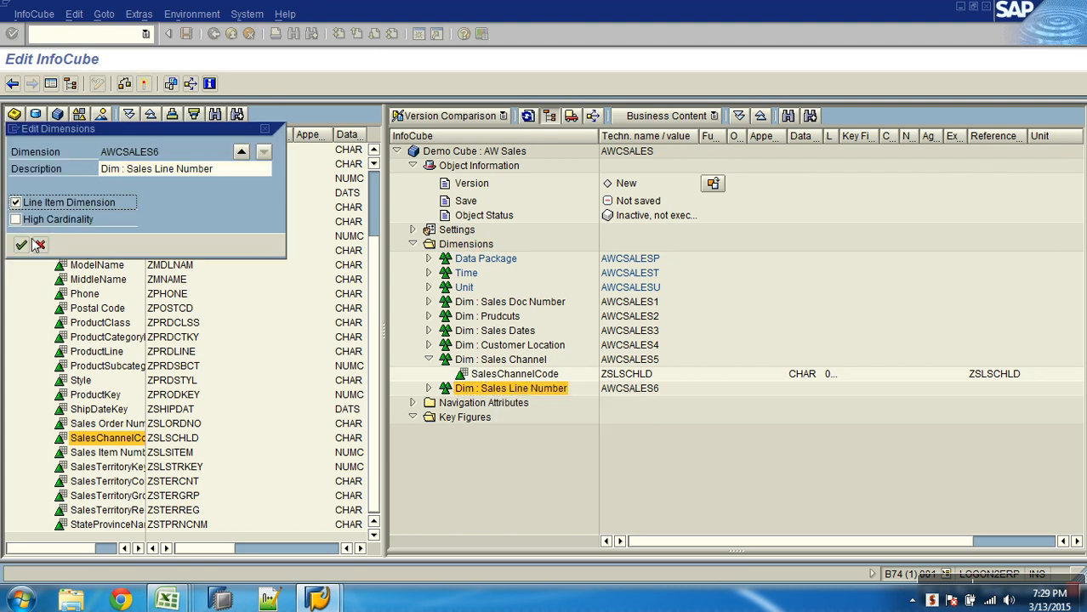
pyautogui.click(21, 245)
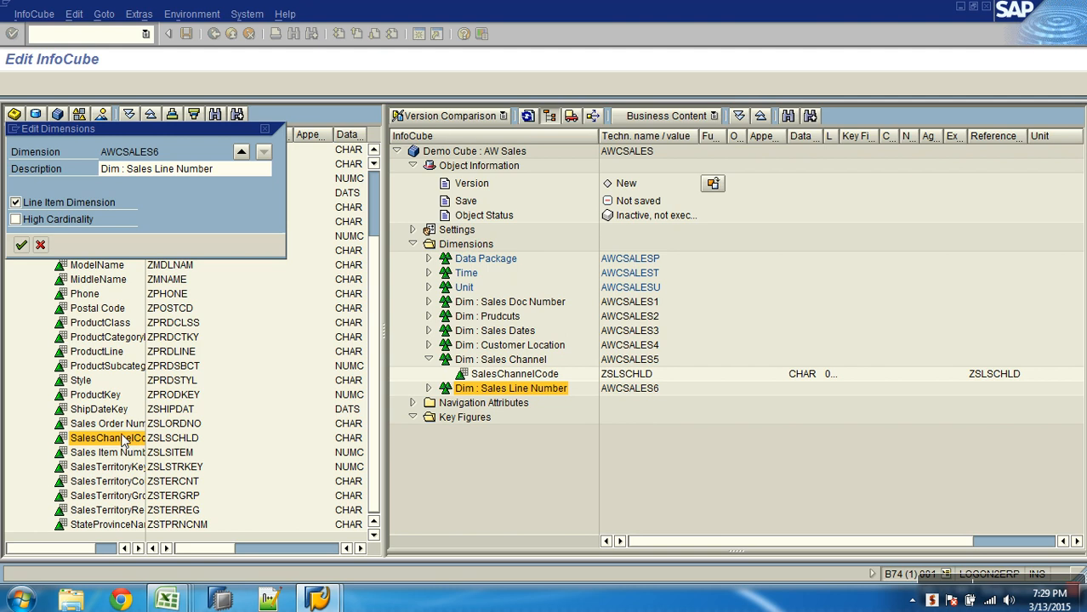
pyautogui.moveTo(126, 451); pyautogui.dragTo(423, 388)
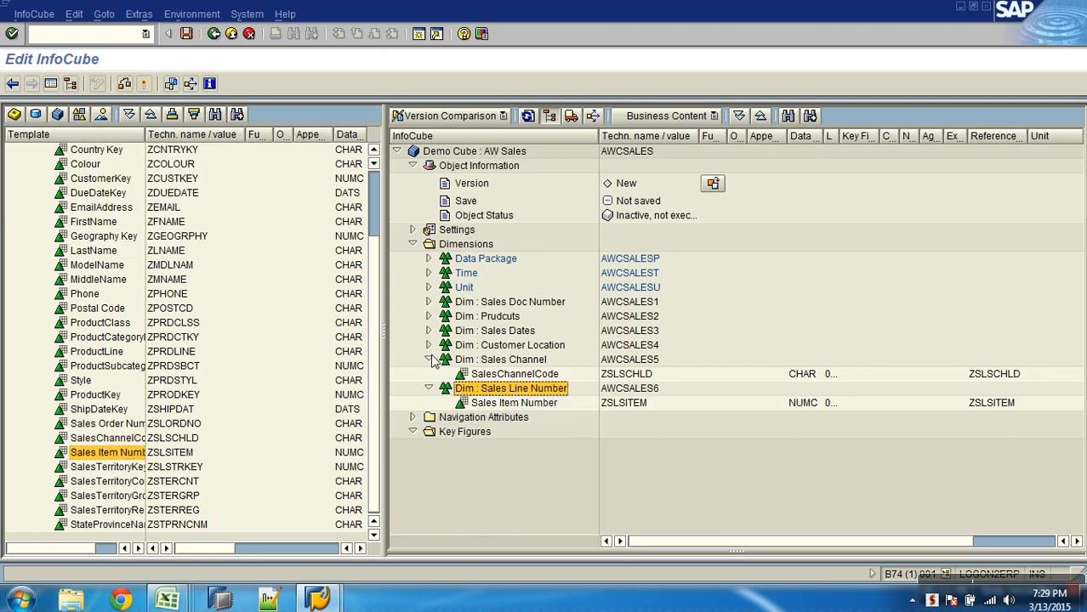
pyautogui.click(429, 359)
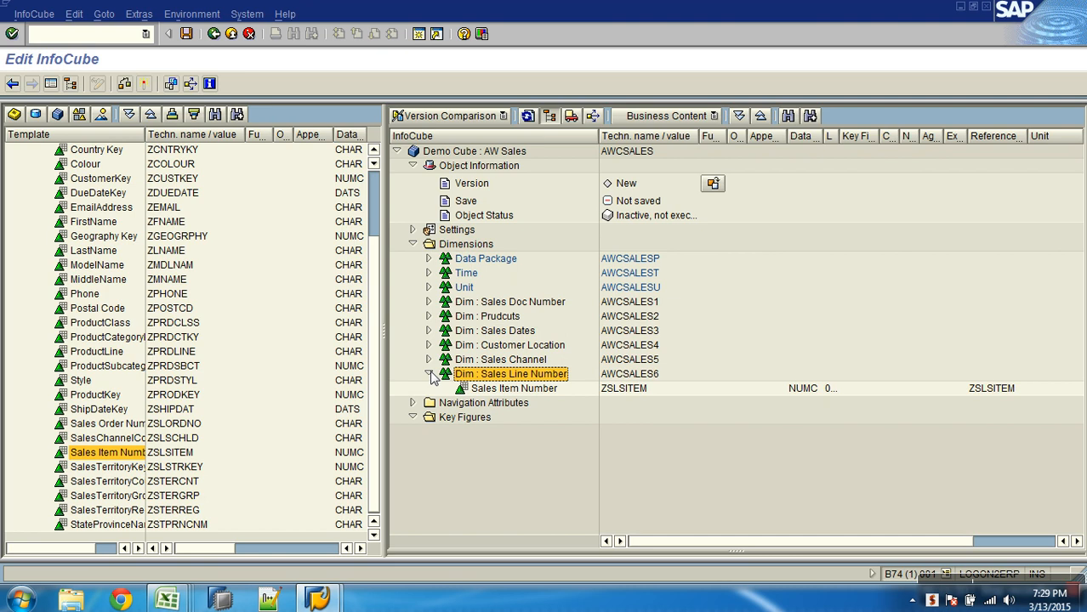
# Review the Line Item Dimension and High Cardinality options in the properties of the Sales Line Number dimension.
pyautogui.rightClick(542, 375)
pyautogui.click(580, 385)
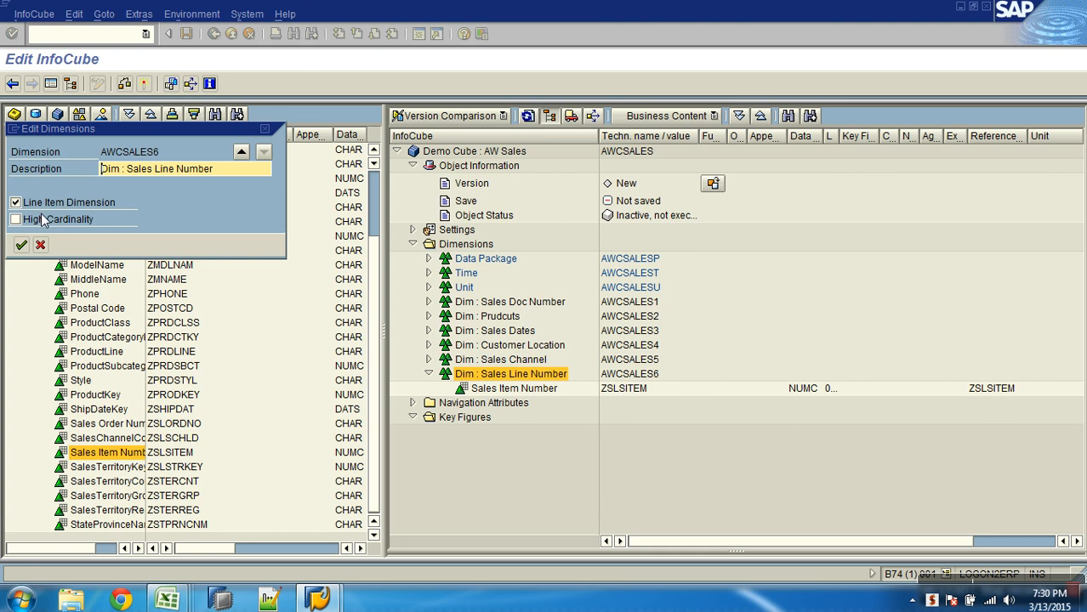
pyautogui.click(43, 219)
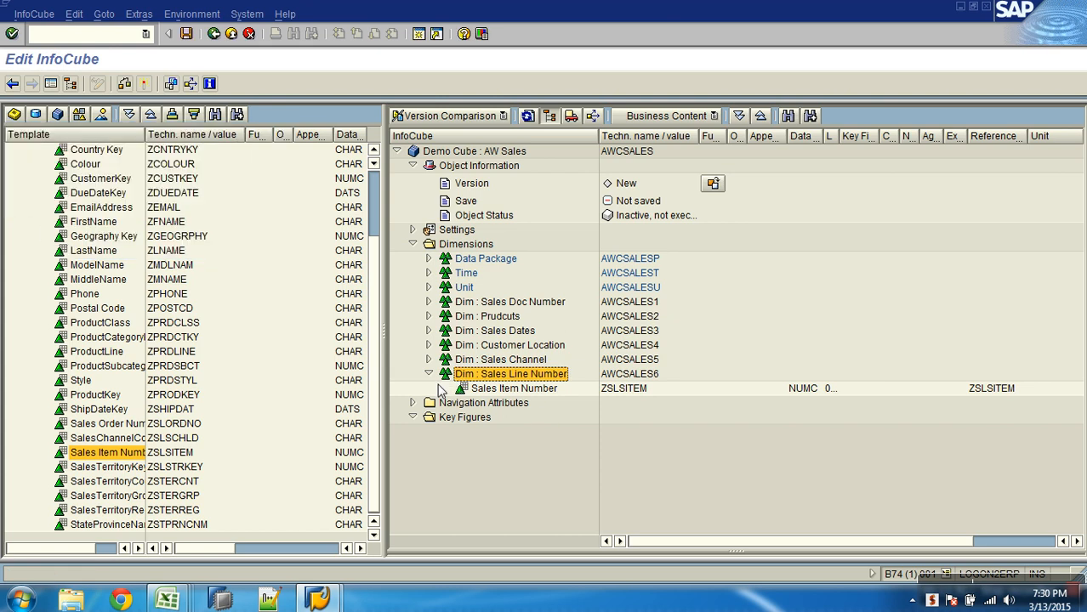
pyautogui.click(428, 373)
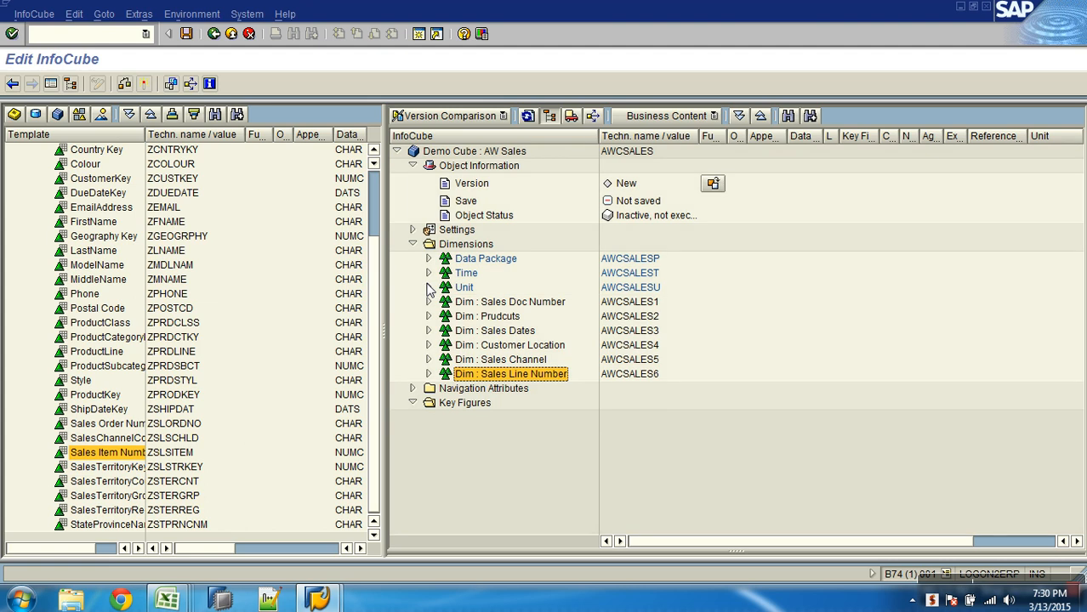
# Switch to the AW Sales Design workbook in Excel and check the planned key figures and its InfoObjectList sheet.
pyautogui.click(462, 406)
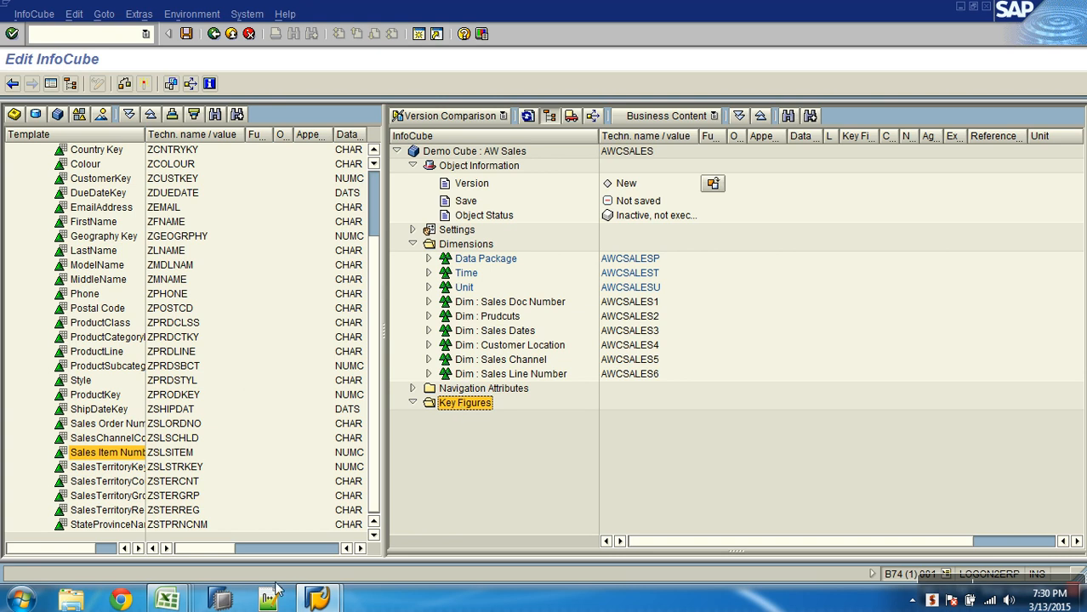
pyautogui.moveTo(170, 600)
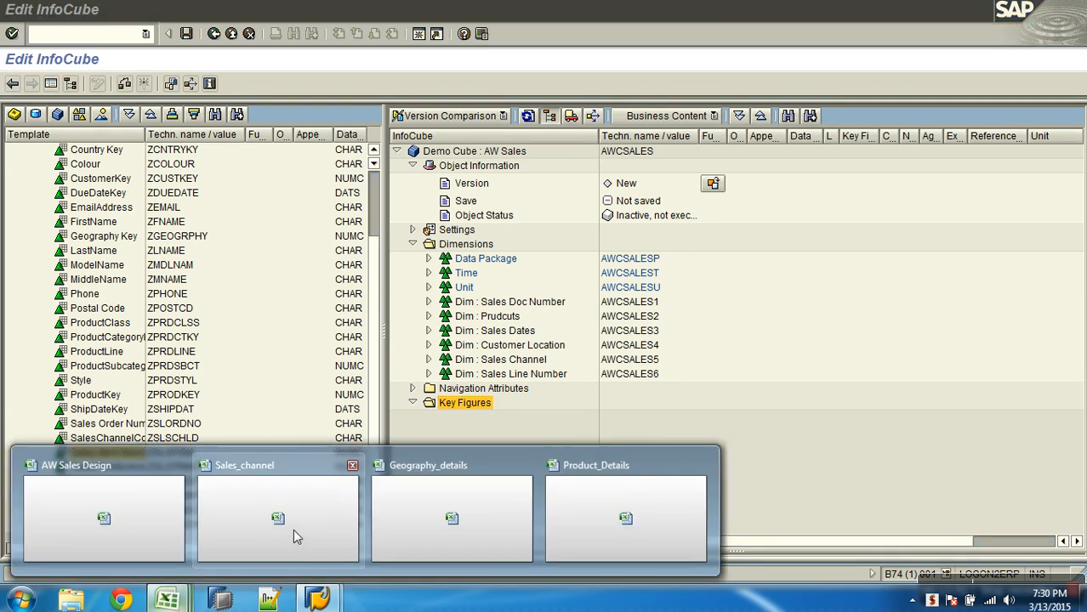
pyautogui.click(169, 522)
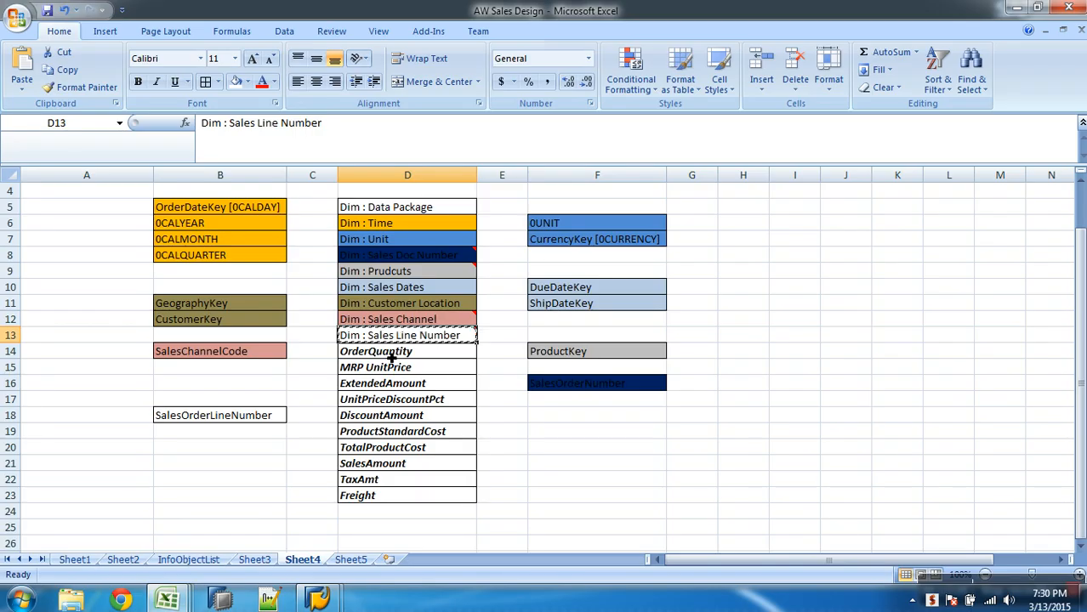
pyautogui.click(203, 564)
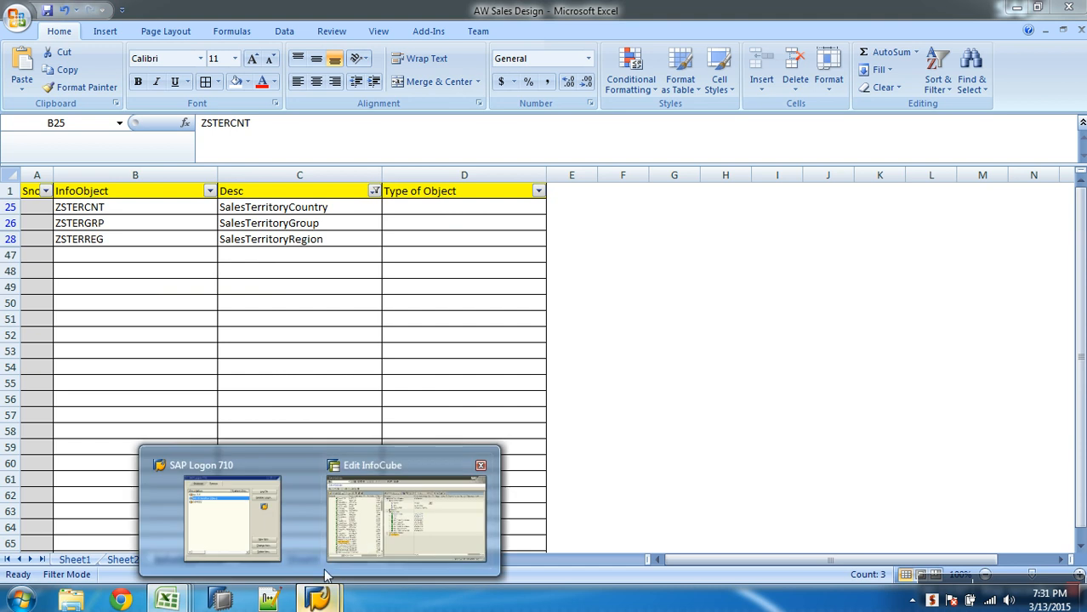
# Return to the SAP InfoCube editor, load the key figure catalog AW_KFIG as the template and widen its name column.
pyautogui.click(386, 535)
pyautogui.scroll(2, 372, 192)
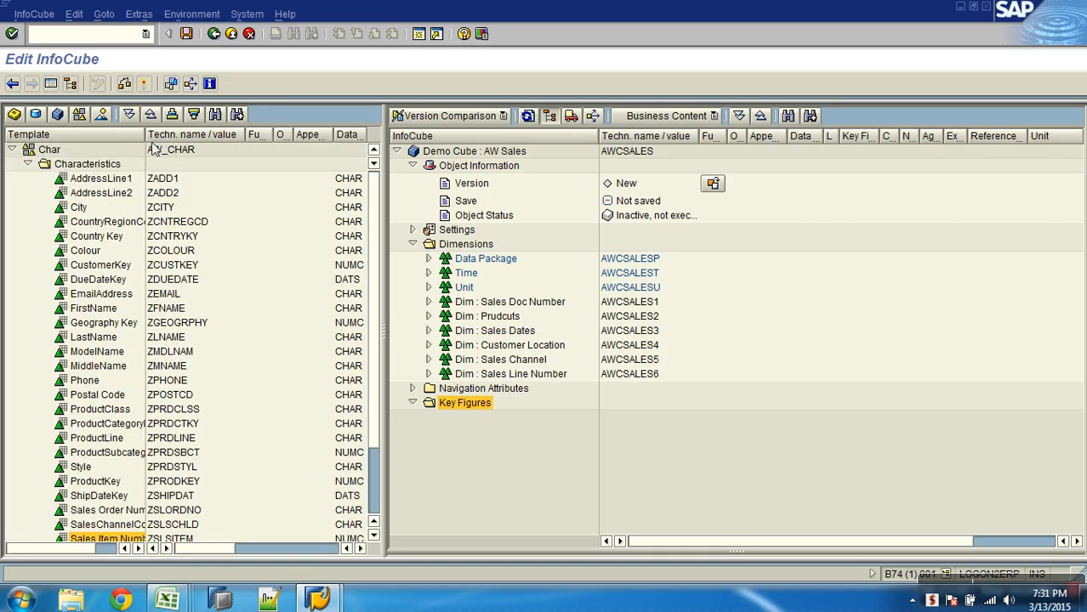
pyautogui.click(79, 114)
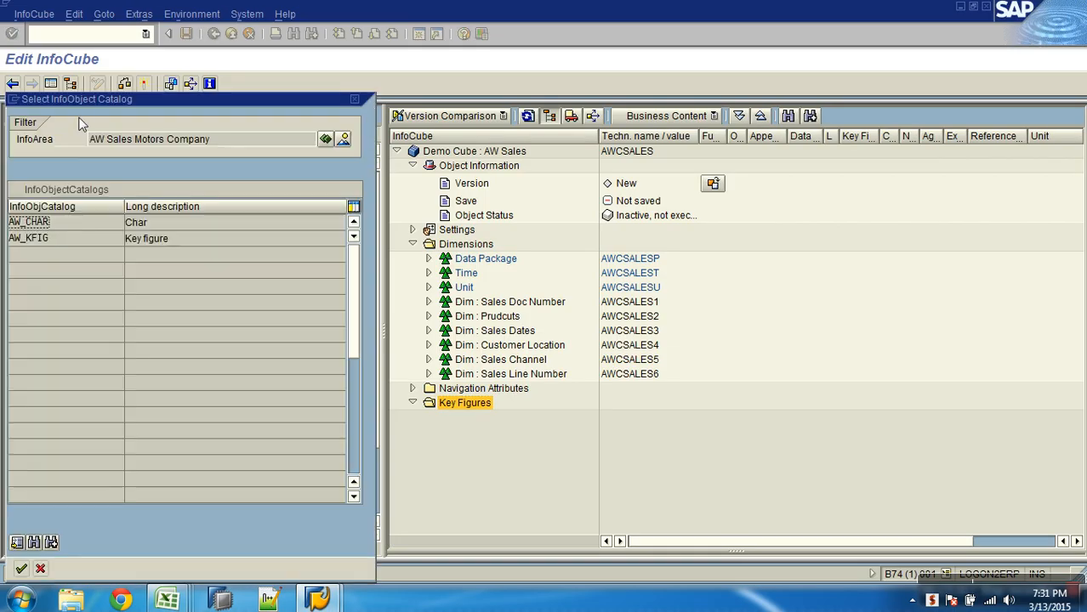
pyautogui.doubleClick(56, 238)
pyautogui.click(28, 165)
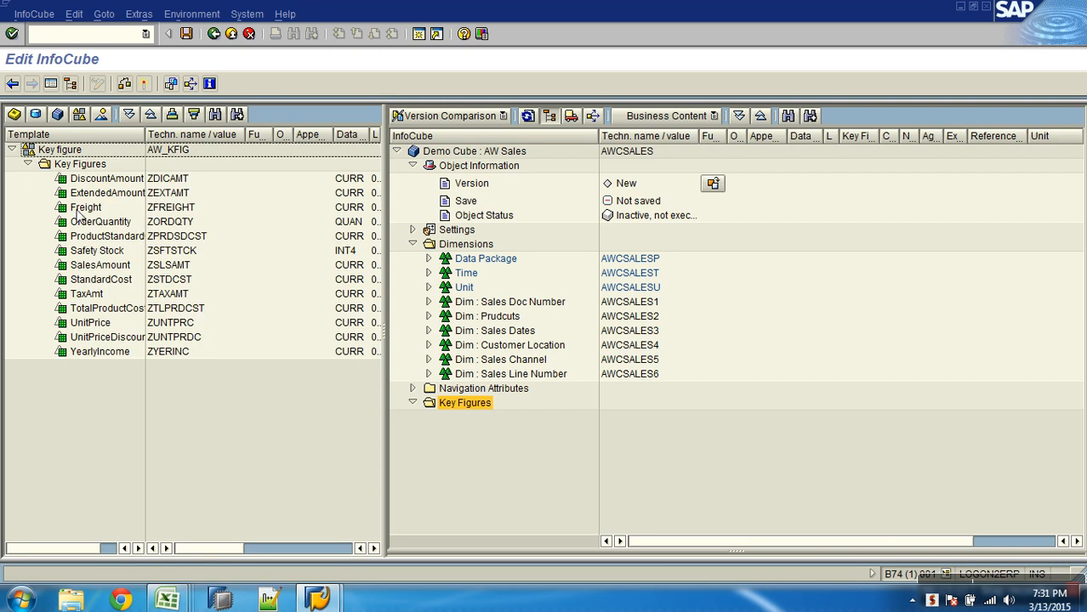
pyautogui.moveTo(145, 136); pyautogui.dragTo(195, 138)
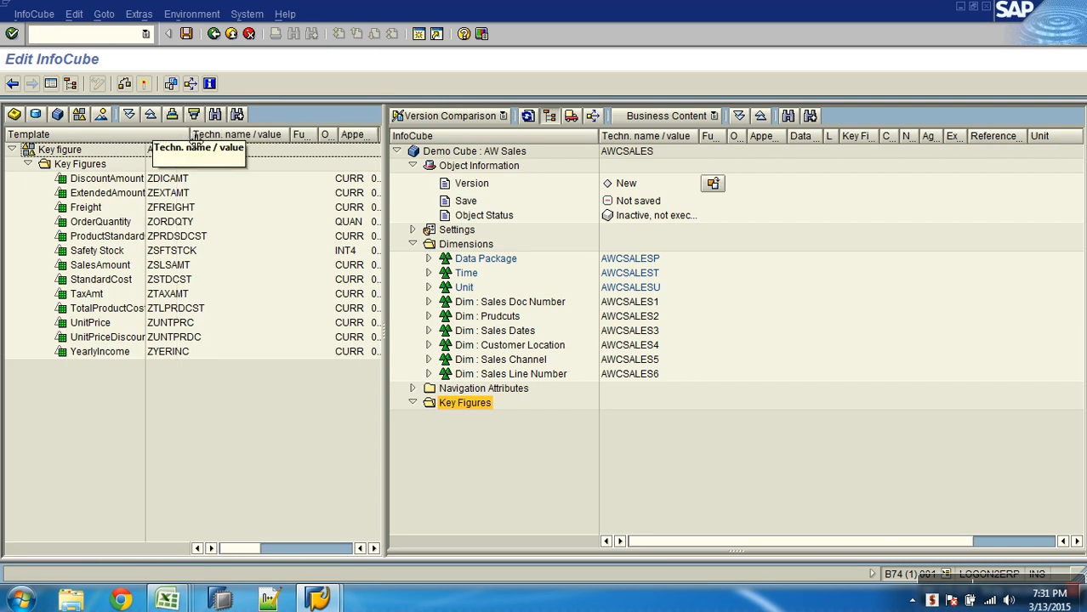
# Add all key figures from the AW_KFIG template except Safety Stock, StandardCost and YearlyIncome to the AWCSALES InfoCube's Key Figures folder.
pyautogui.click(111, 179)
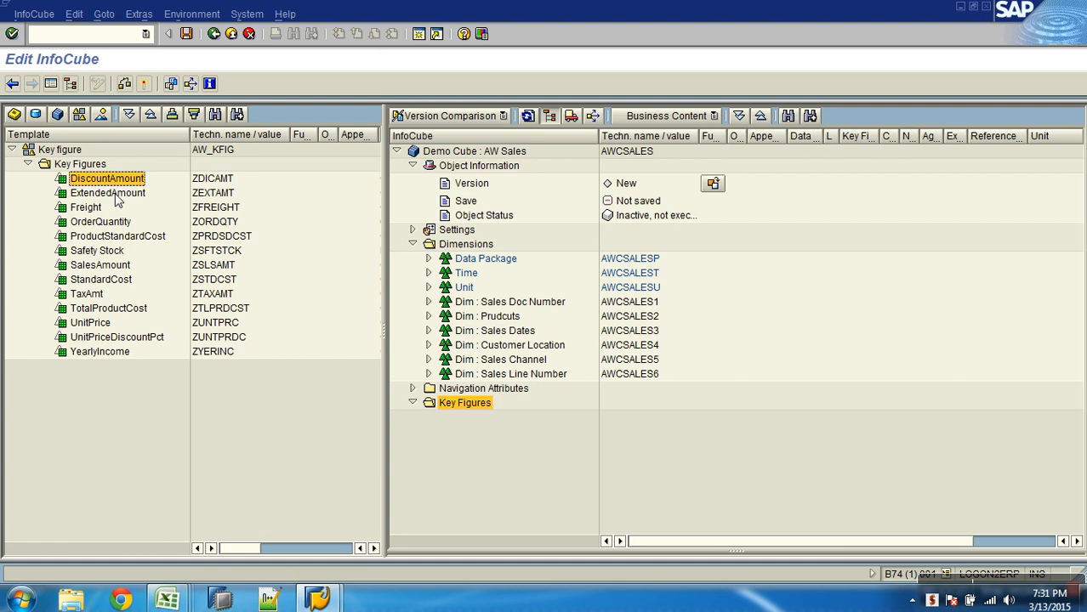
pyautogui.keyDown('ctrl'); pyautogui.click(117, 196); pyautogui.keyUp('ctrl')
pyautogui.keyDown('ctrl'); pyautogui.click(98, 211); pyautogui.keyUp('ctrl')
pyautogui.keyDown('ctrl'); pyautogui.click(122, 223); pyautogui.keyUp('ctrl')
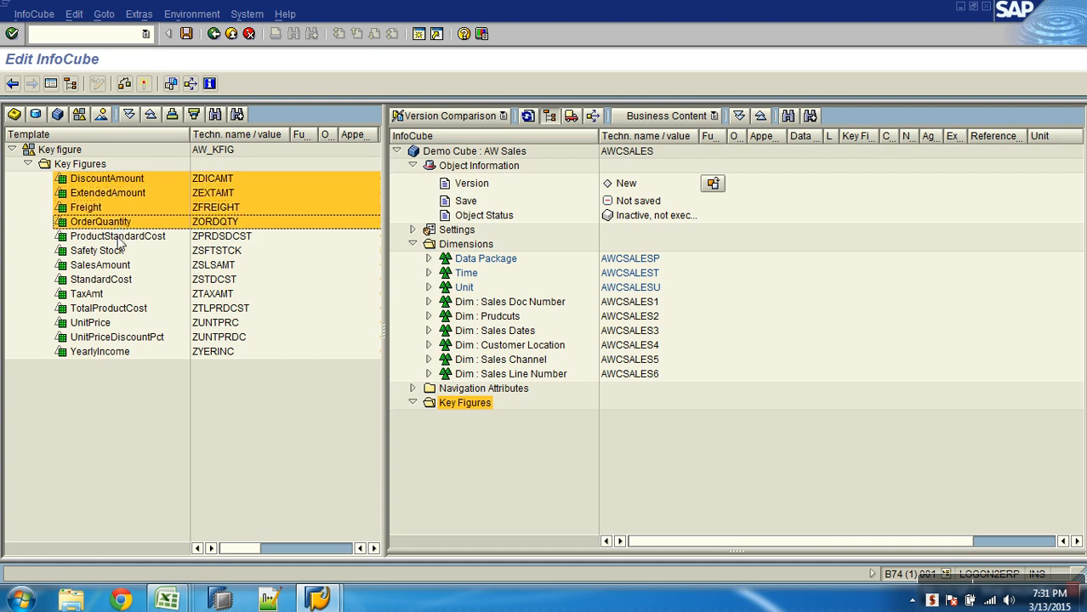
pyautogui.keyDown('ctrl'); pyautogui.click(122, 238); pyautogui.keyUp('ctrl')
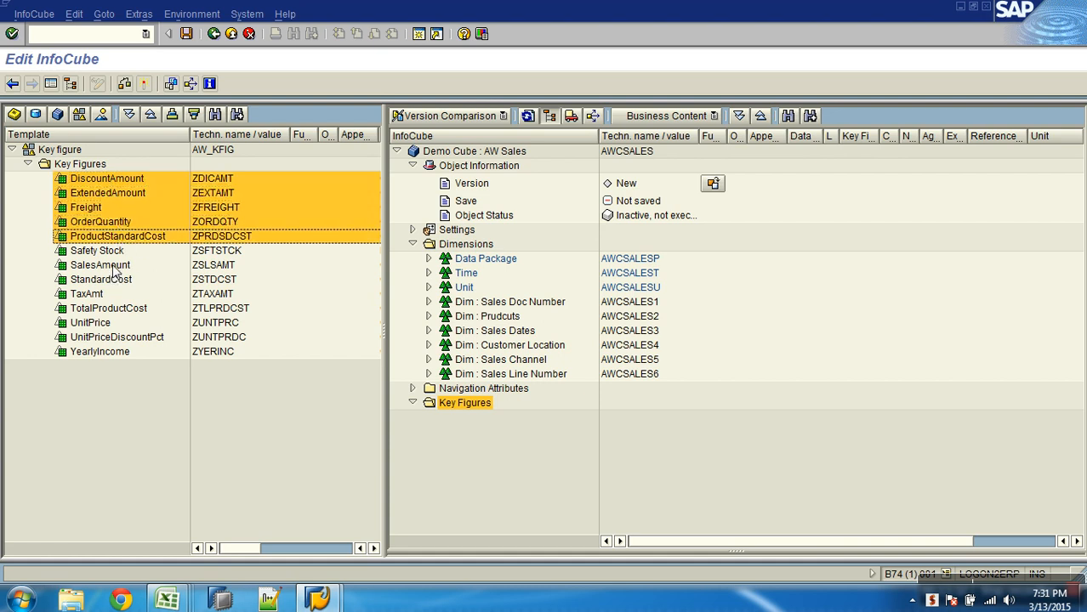
pyautogui.keyDown('ctrl'); pyautogui.click(115, 267); pyautogui.keyUp('ctrl')
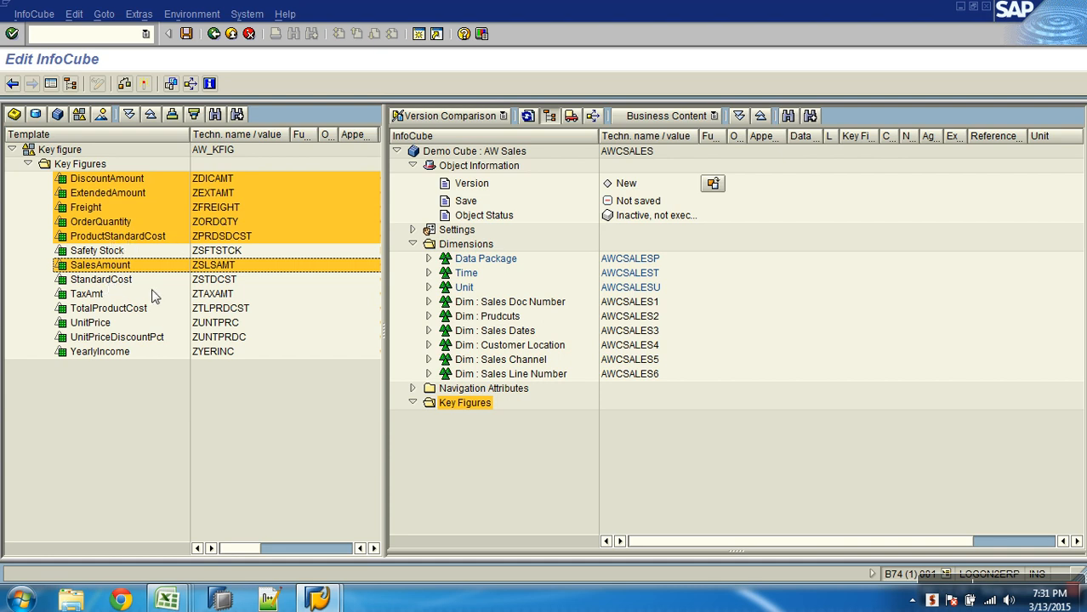
pyautogui.keyDown('ctrl'); pyautogui.click(85, 296); pyautogui.keyUp('ctrl')
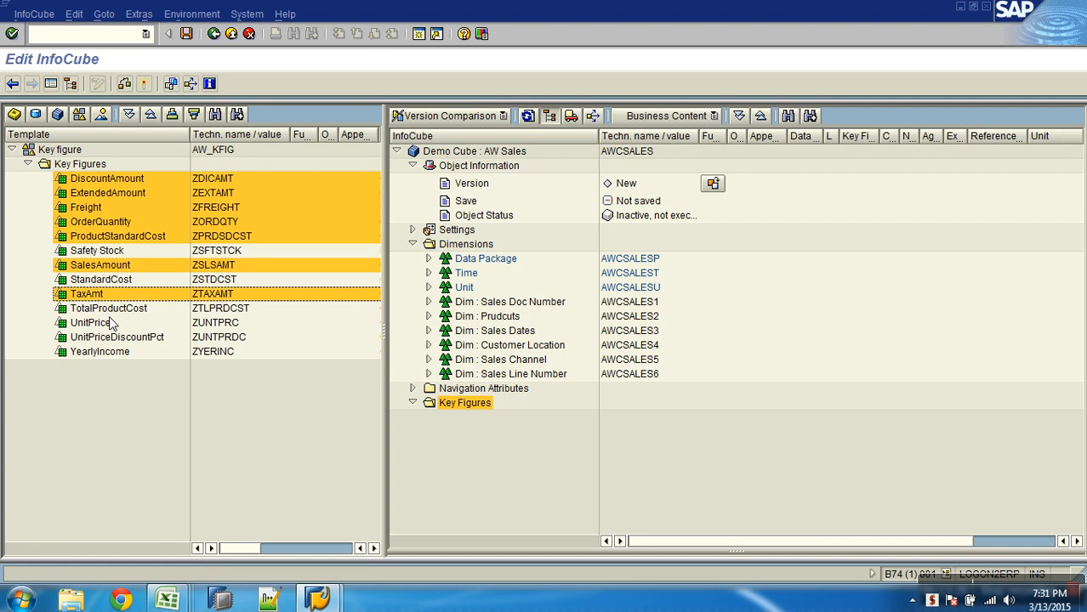
pyautogui.keyDown('ctrl'); pyautogui.click(115, 309); pyautogui.keyUp('ctrl')
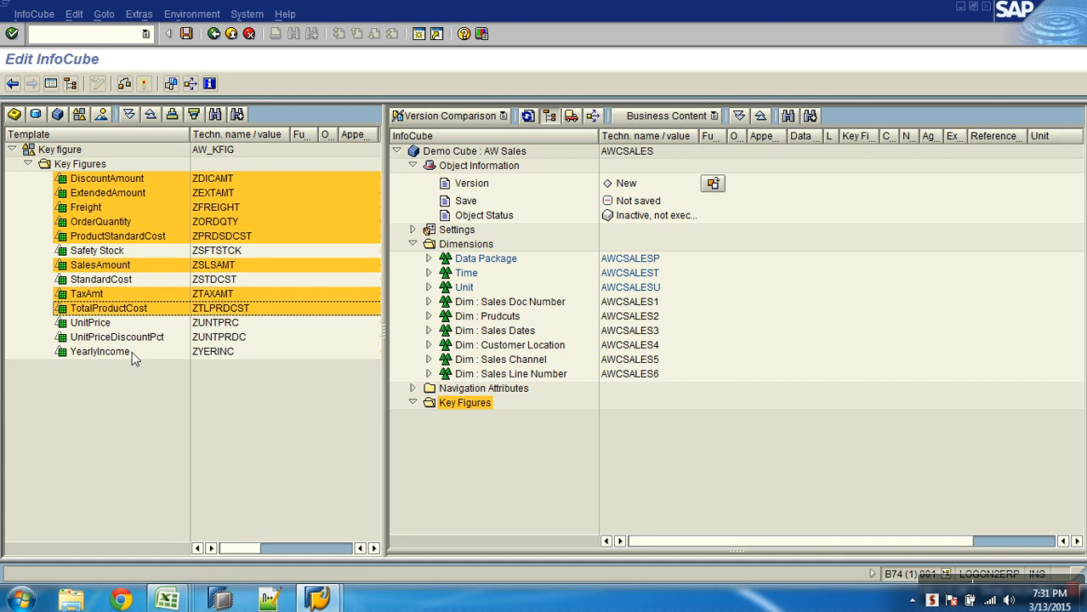
pyautogui.keyDown('ctrl'); pyautogui.click(107, 328); pyautogui.keyUp('ctrl')
pyautogui.keyDown('ctrl'); pyautogui.click(118, 338); pyautogui.keyUp('ctrl')
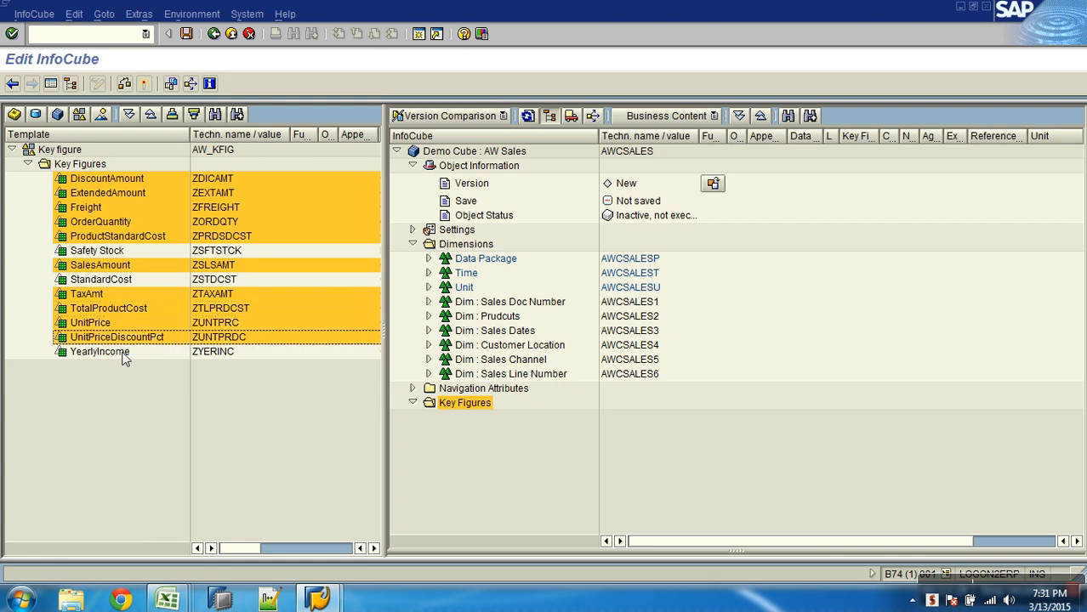
pyautogui.moveTo(141, 342); pyautogui.dragTo(463, 406)
pyautogui.click(481, 418)
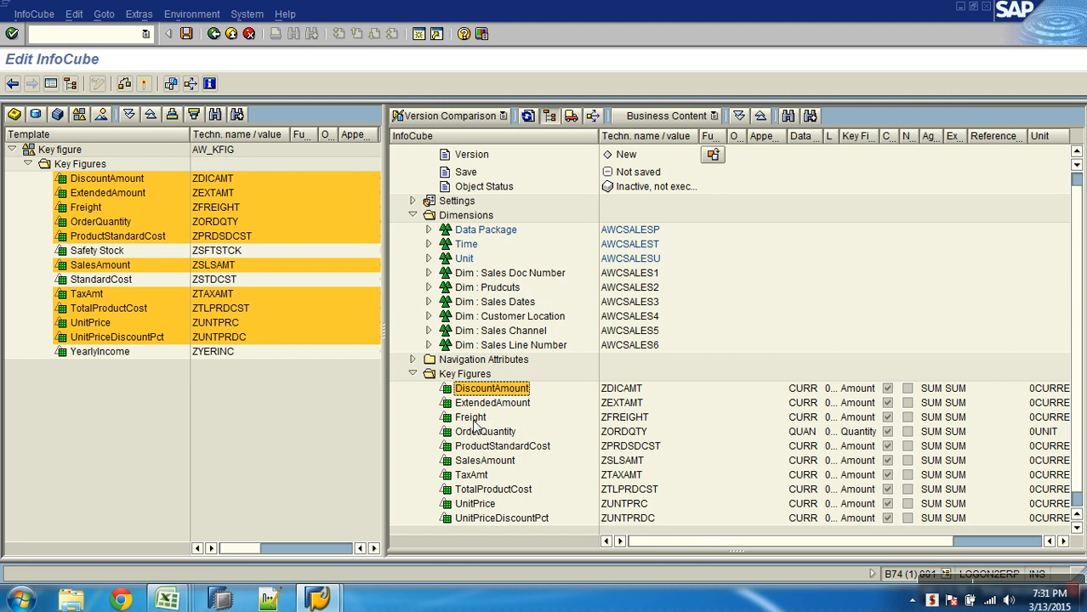
# Compare the InfoCube's key figures with the planned ones in the AW Sales Design workbook in Excel, and return to the SAP InfoCube editor.
pyautogui.click(474, 418)
pyautogui.click(485, 462)
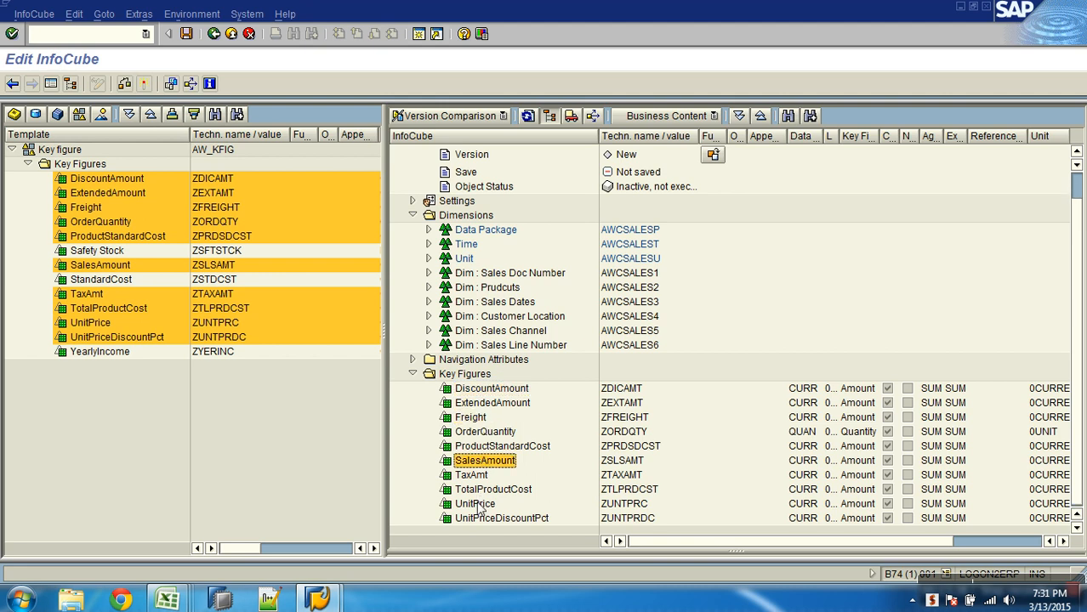
pyautogui.hotkey('alt', 'Tab')
pyautogui.press('alt')
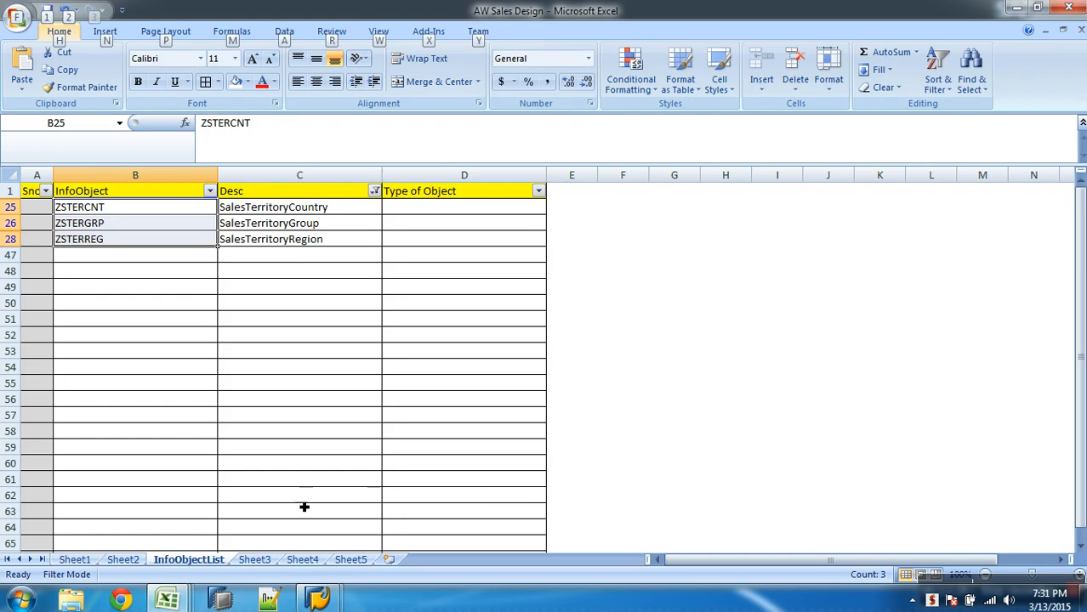
pyautogui.click(90, 560)
pyautogui.click(303, 560)
pyautogui.click(351, 560)
pyautogui.click(306, 560)
pyautogui.press('Down')
pyautogui.press('Down')
pyautogui.press('Down')
pyautogui.click(389, 431)
pyautogui.hotkey('alt', 'Tab')
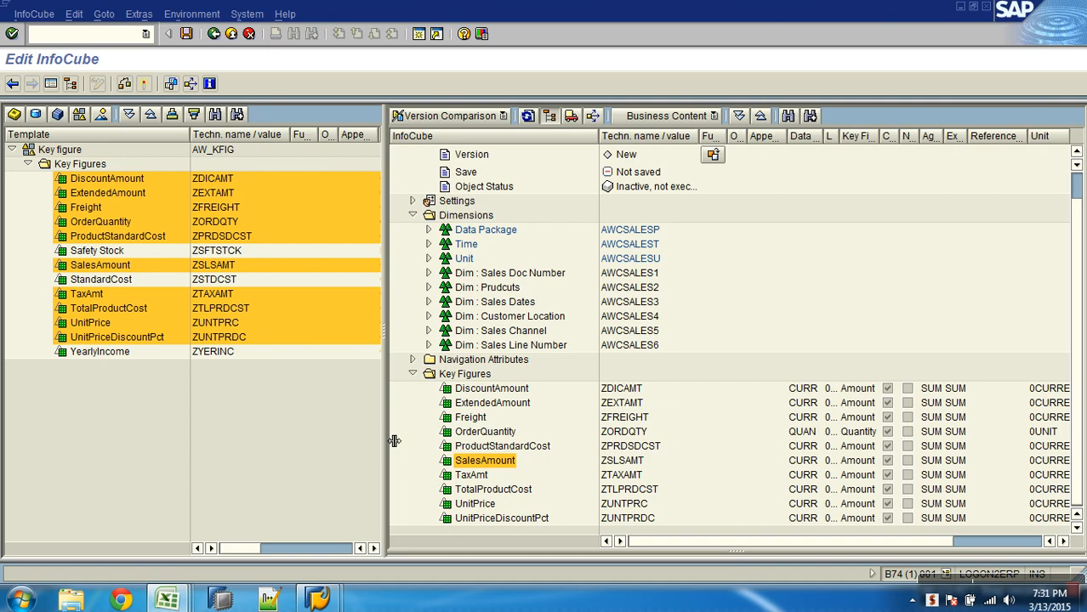
# Expand the InfoCube area over the template area and widen the Unit column to show the key figures' full unit names.
pyautogui.scroll(1, 745, 253)
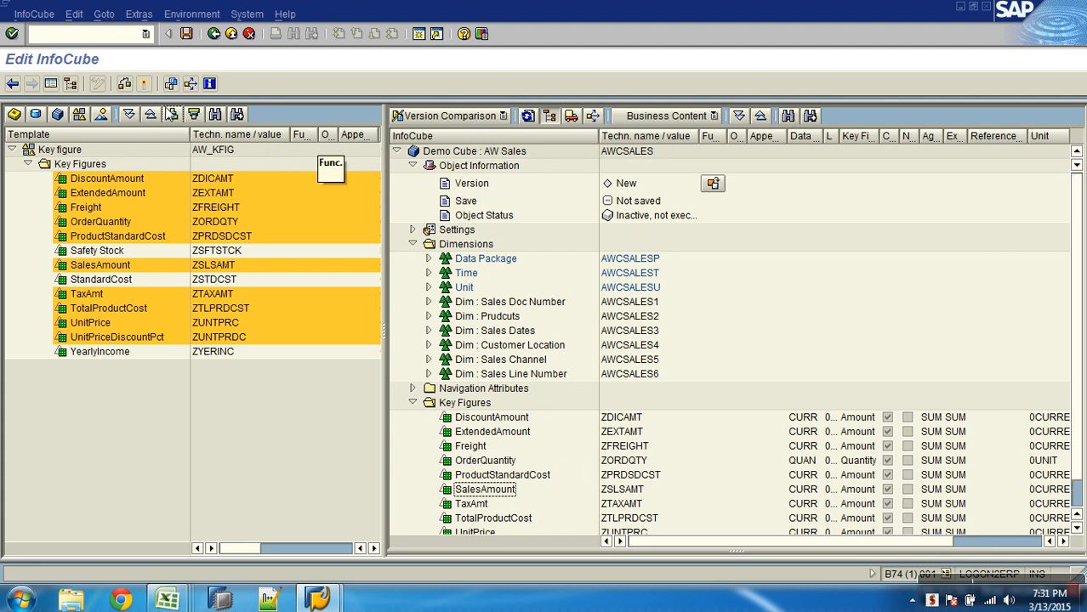
pyautogui.click(50, 83)
pyautogui.click(50, 83)
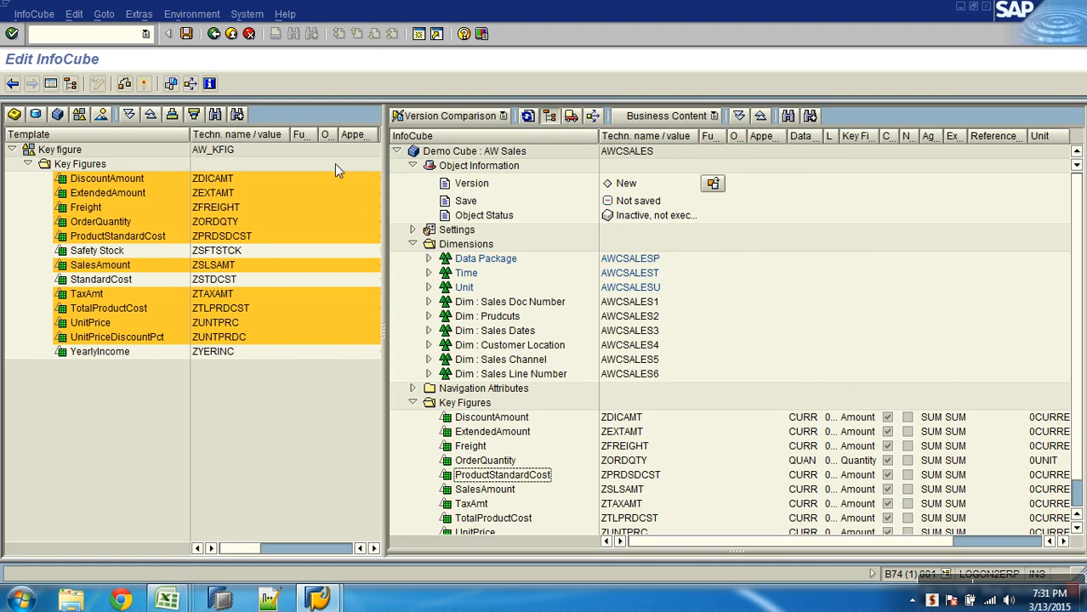
pyautogui.click(50, 83)
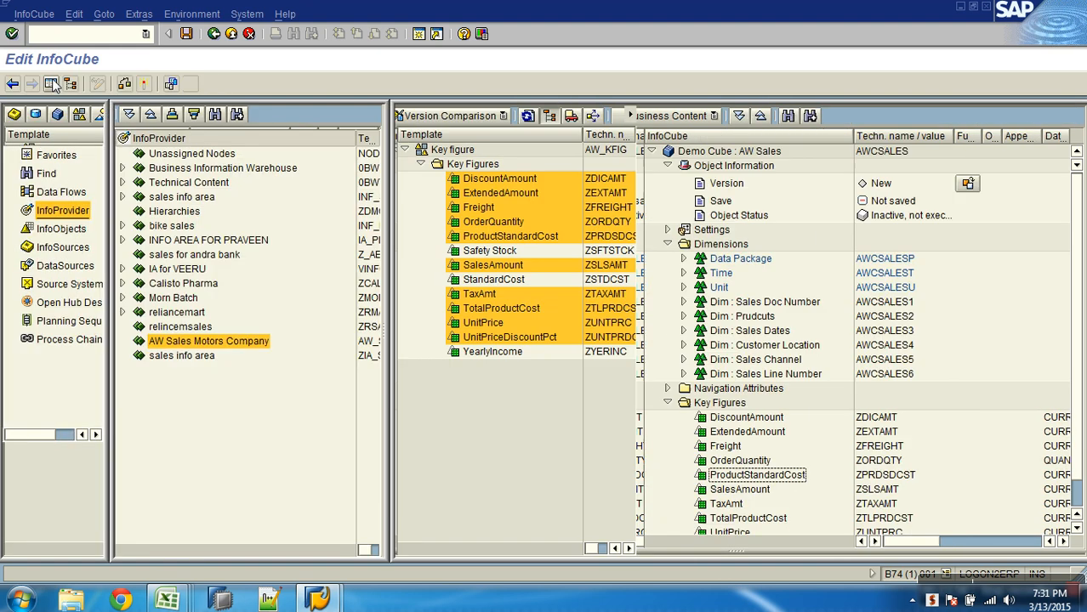
pyautogui.click(50, 84)
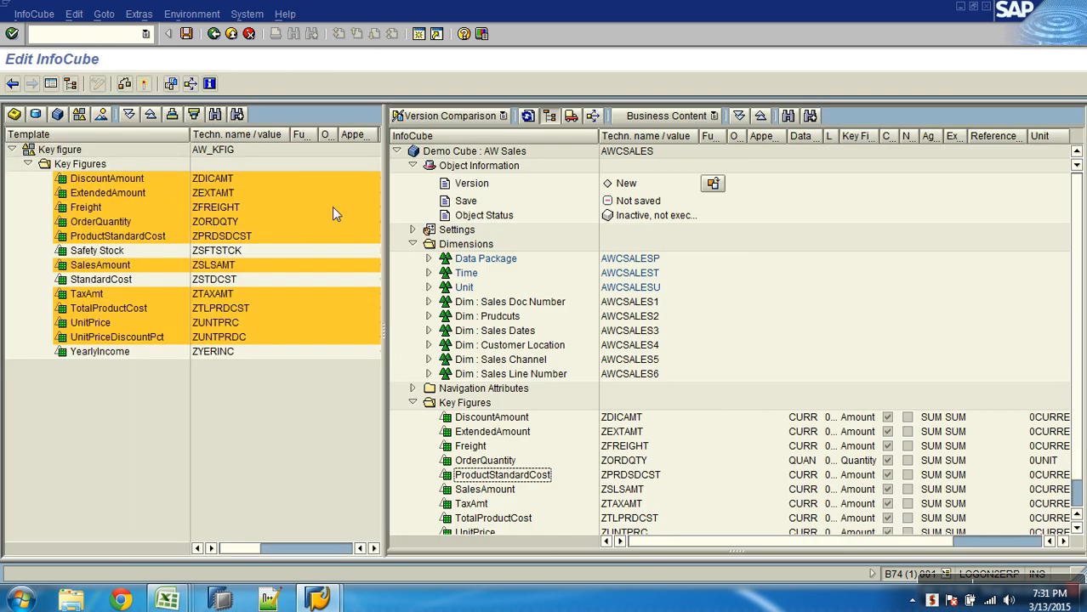
pyautogui.moveTo(382, 204); pyautogui.dragTo(12, 218)
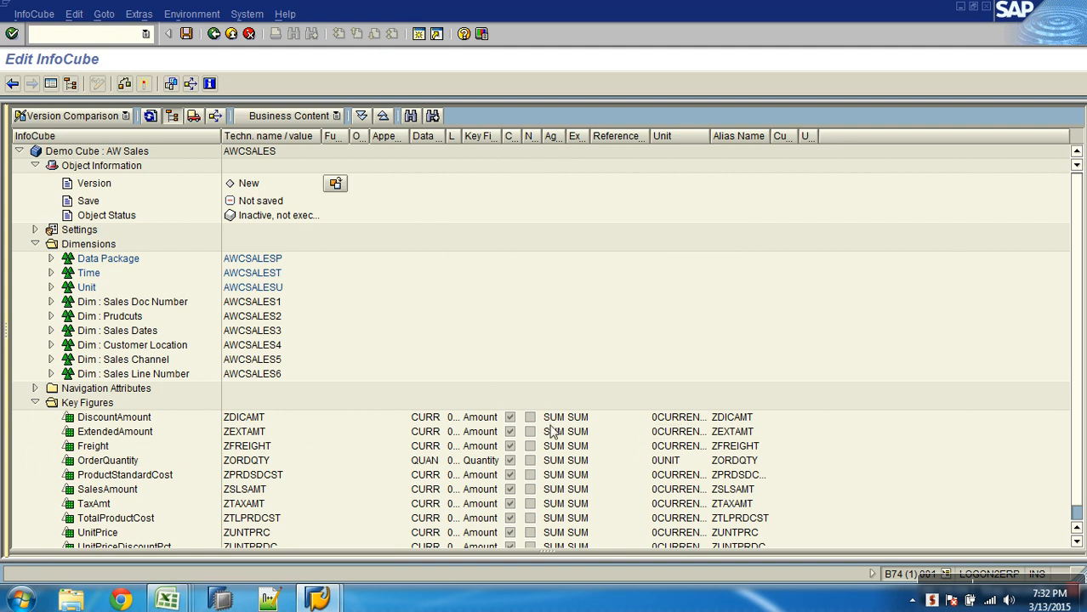
pyautogui.click(1078, 516)
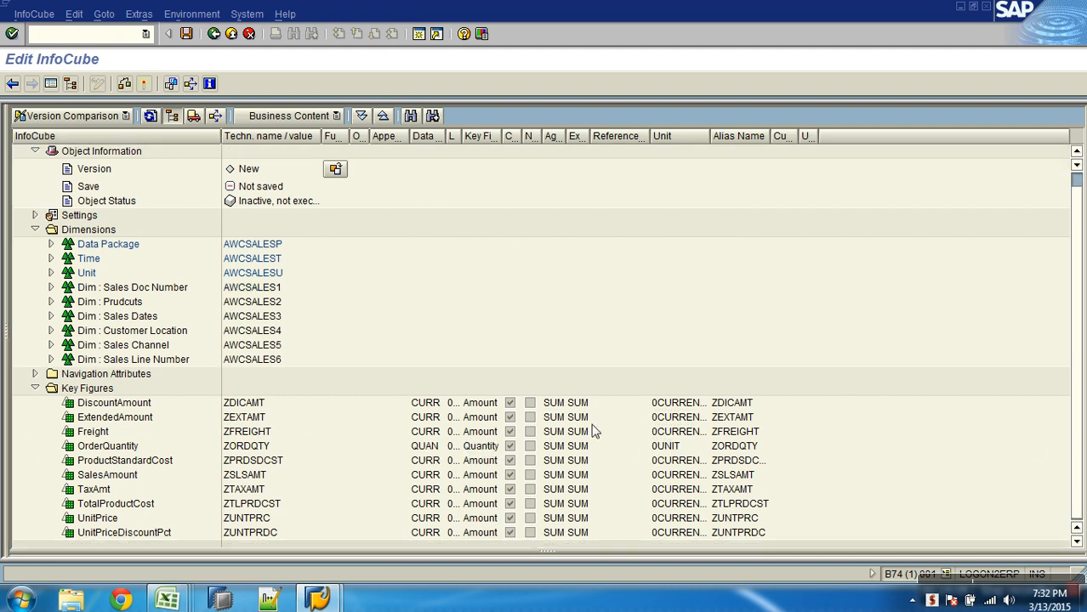
pyautogui.moveTo(710, 136); pyautogui.dragTo(746, 137)
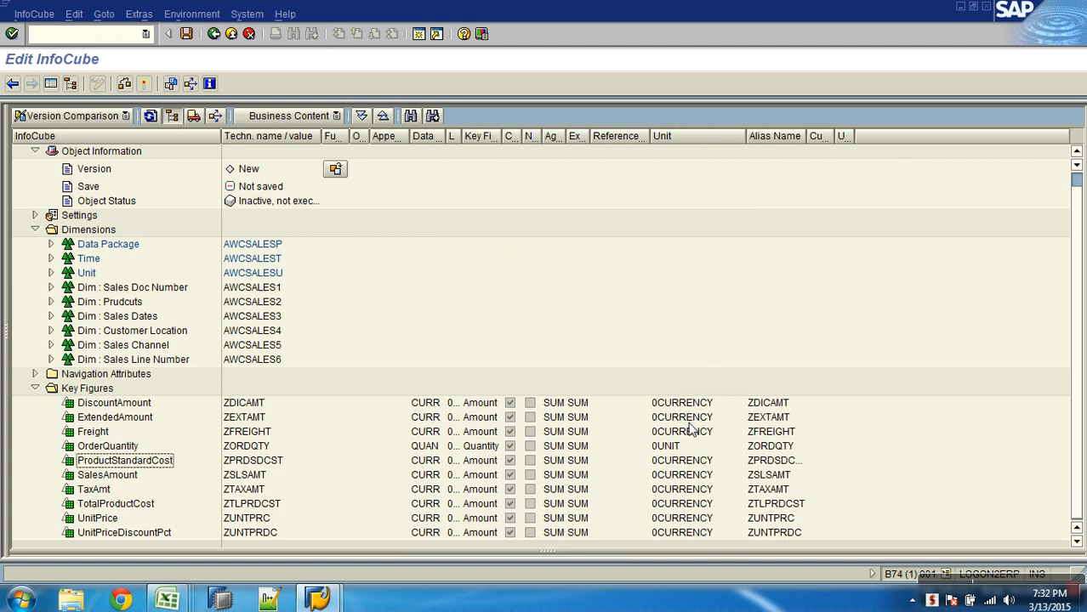
# Examine the units assigned to OrderQuantity and DiscountAmount and compare them with the characteristics in the Unit dimension.
pyautogui.click(672, 449)
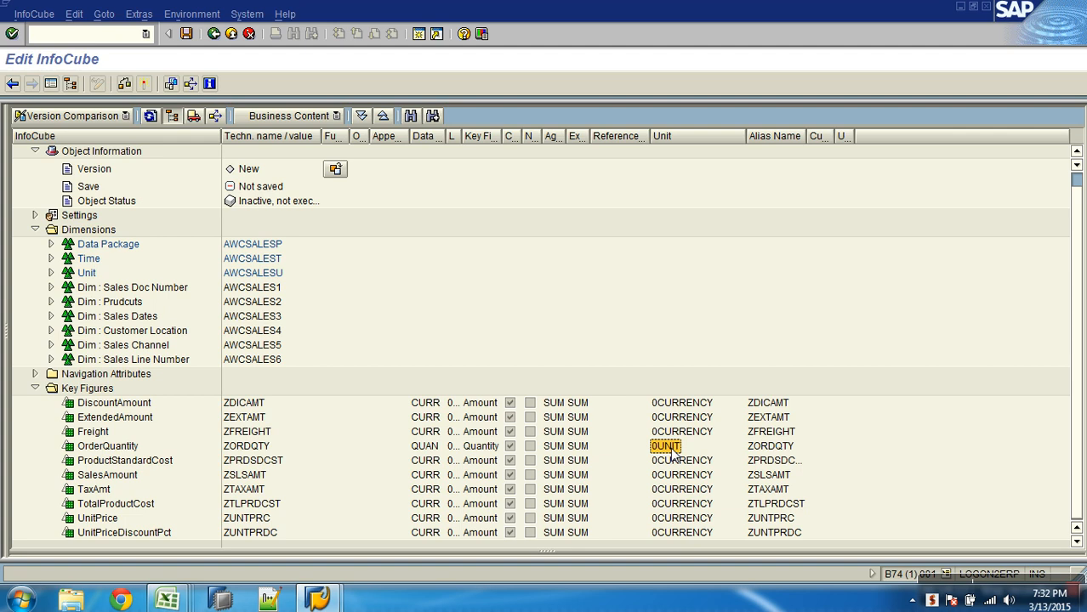
pyautogui.click(80, 405)
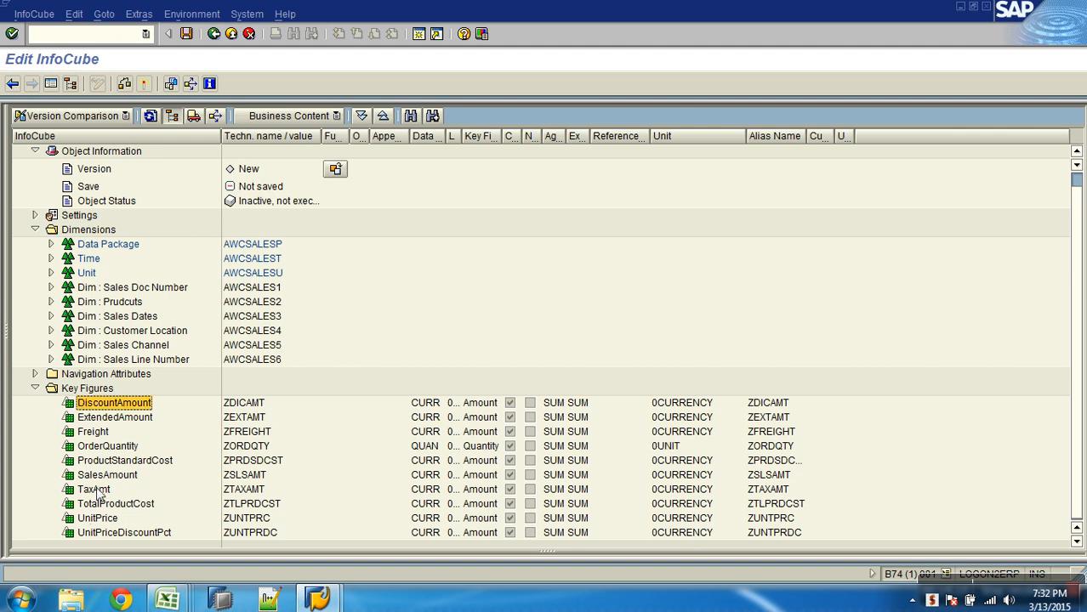
pyautogui.click(734, 406)
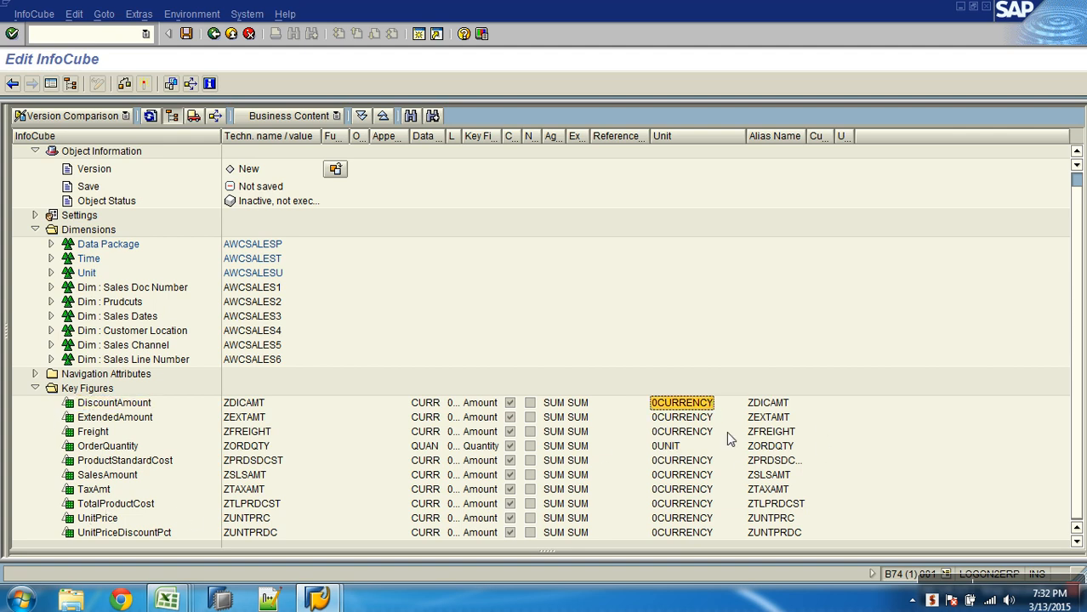
pyautogui.click(676, 449)
pyautogui.click(50, 274)
pyautogui.click(250, 291)
pyautogui.click(250, 300)
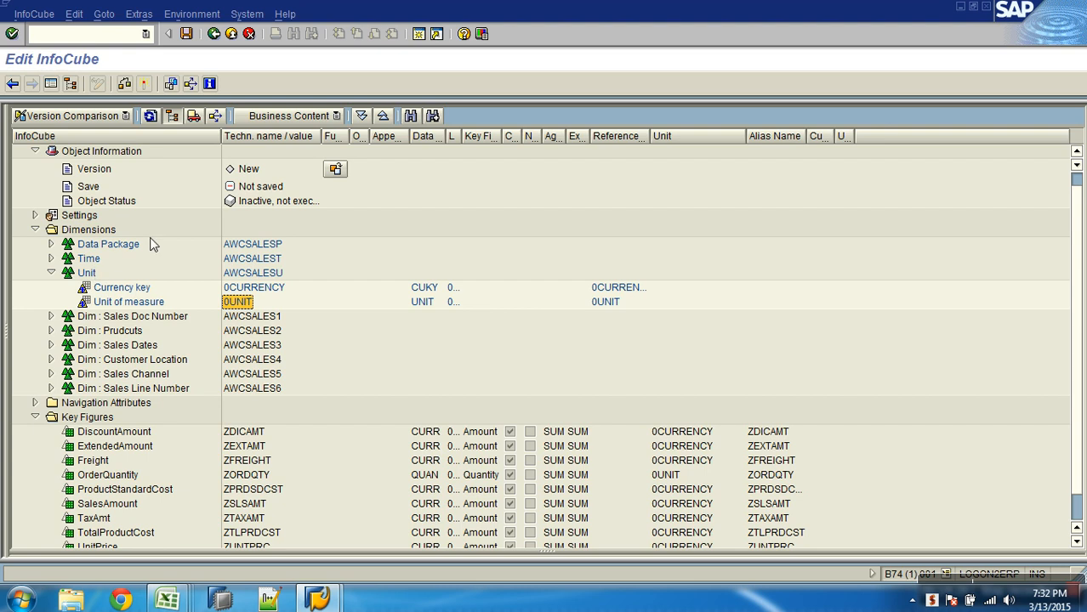
pyautogui.click(52, 274)
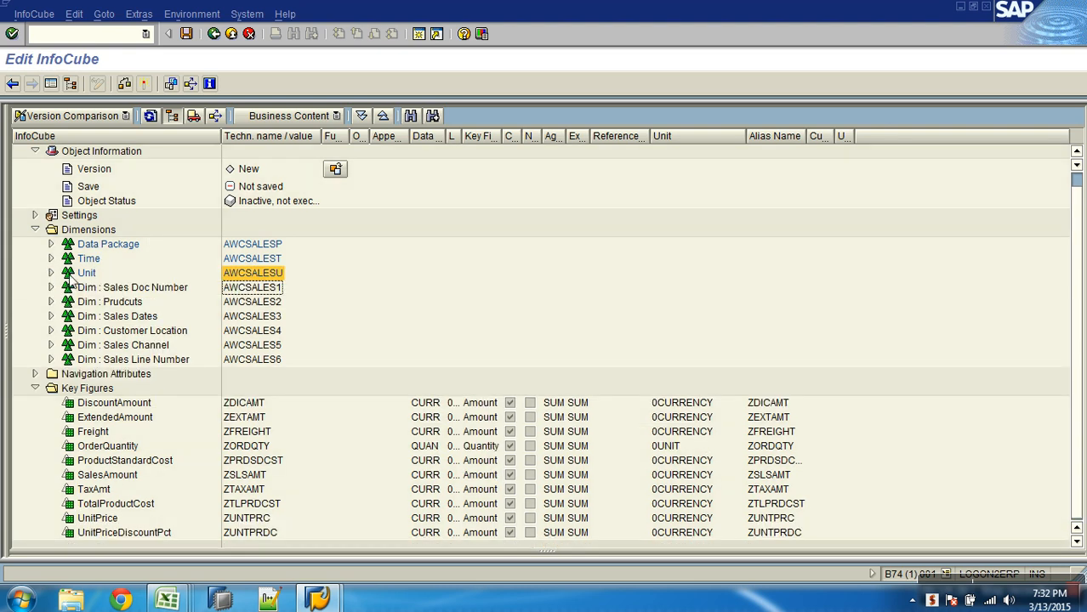
# Activate the AWCSALES InfoCube and switch the display to its Active version.
pyautogui.click(144, 83)
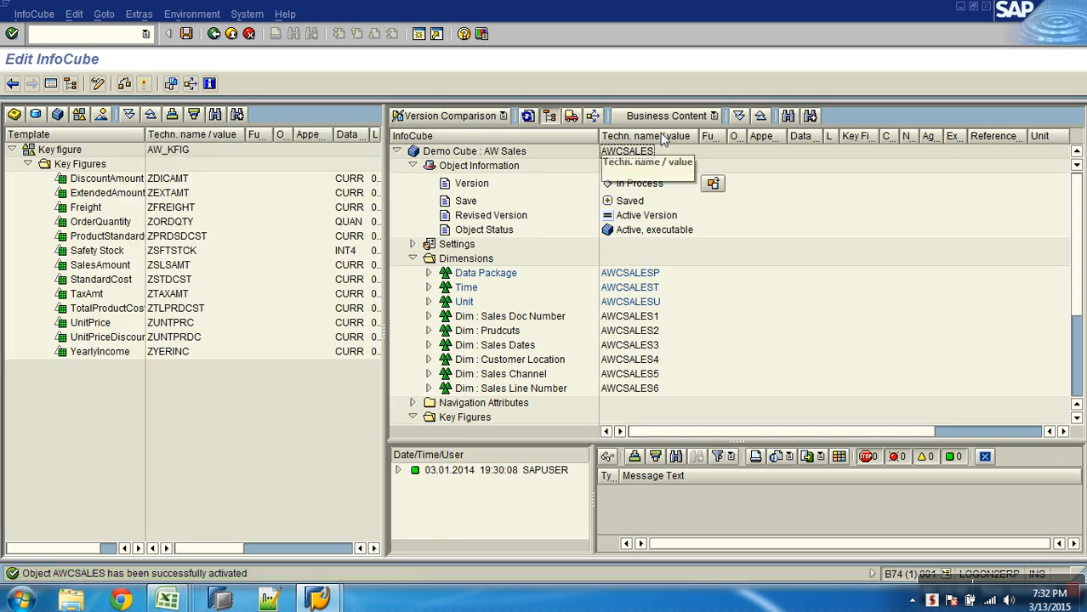
pyautogui.click(716, 184)
pyautogui.click(446, 236)
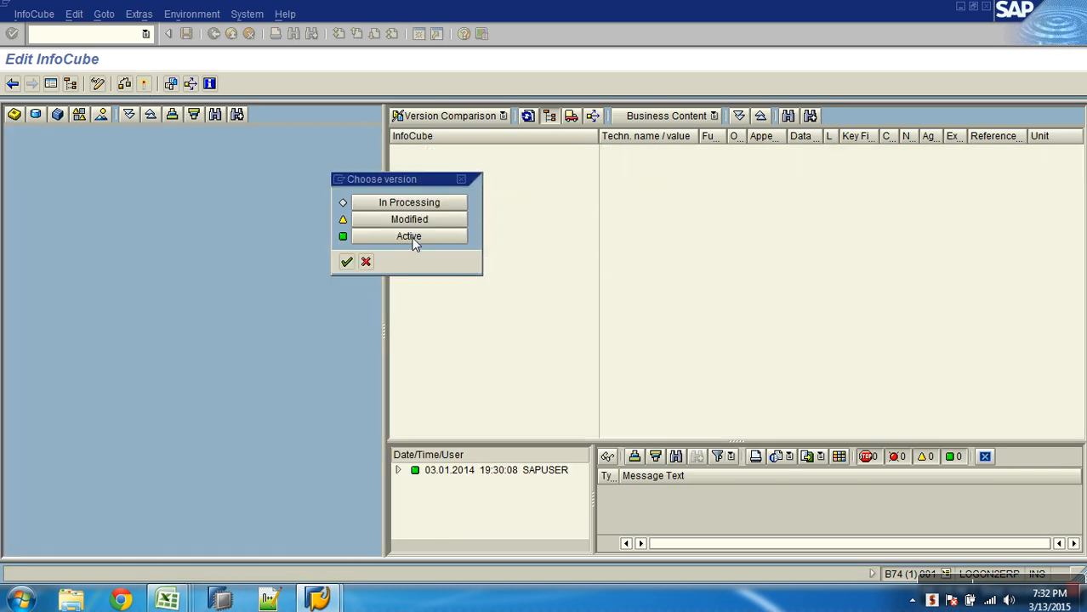
# Leave the InfoCube display and select Demo Cube : AW Sales under AW Sales Motors Company in the InfoProvider tree.
pyautogui.click(212, 36)
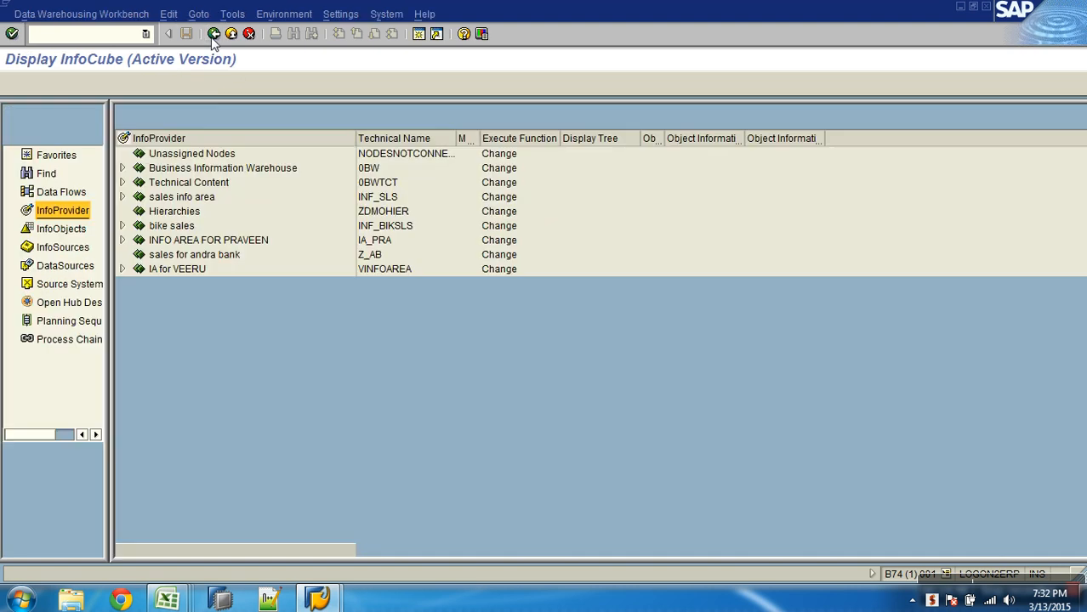
pyautogui.click(249, 357)
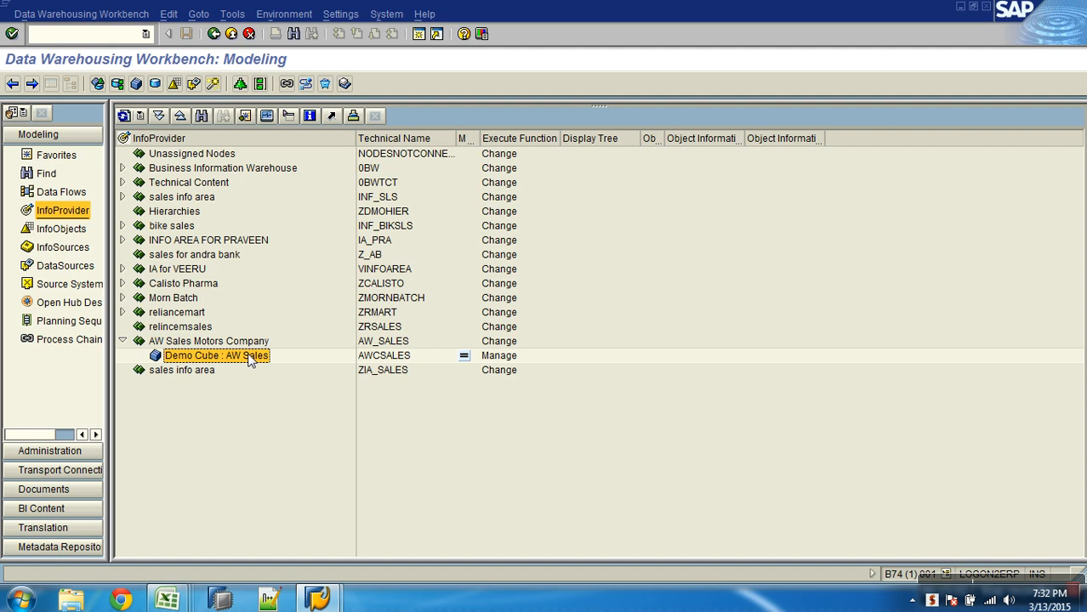
pyautogui.moveTo(989, 581)
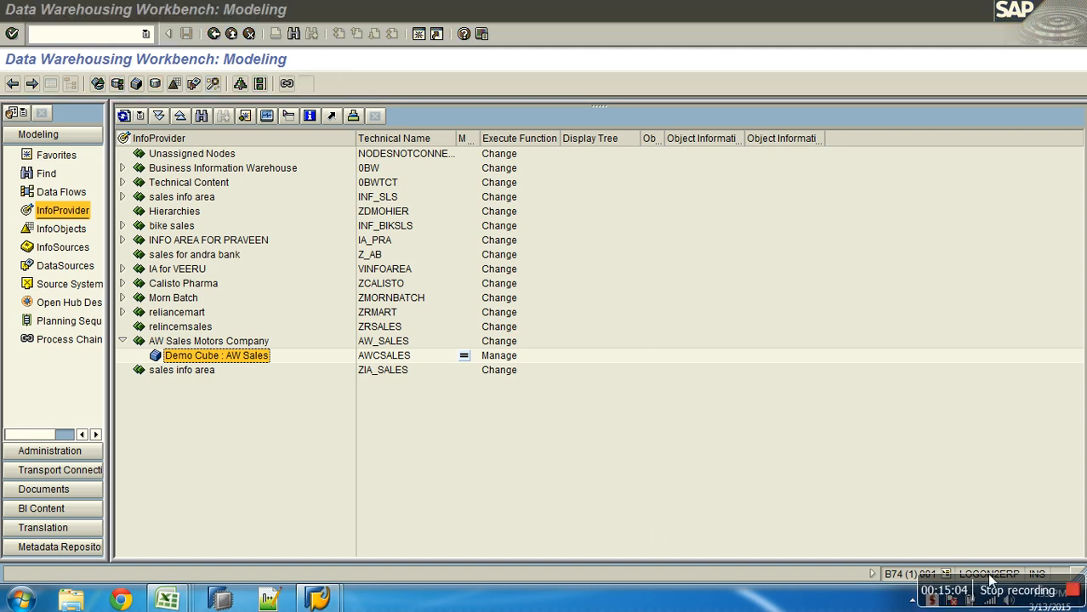